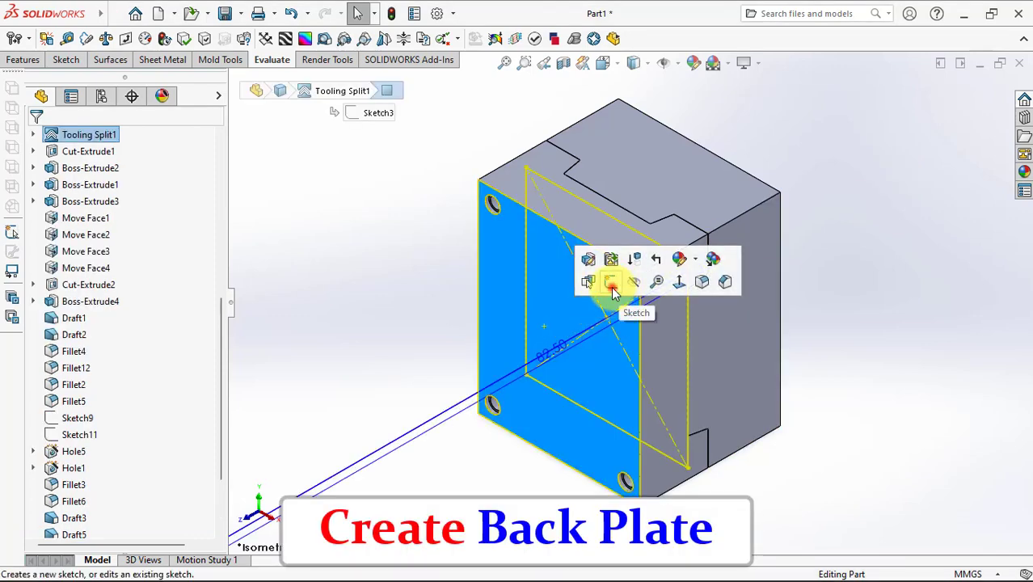
- Start a sketch on the back face and offset the left and right edges 25 mm outward
click(613, 283)
click(460, 39)
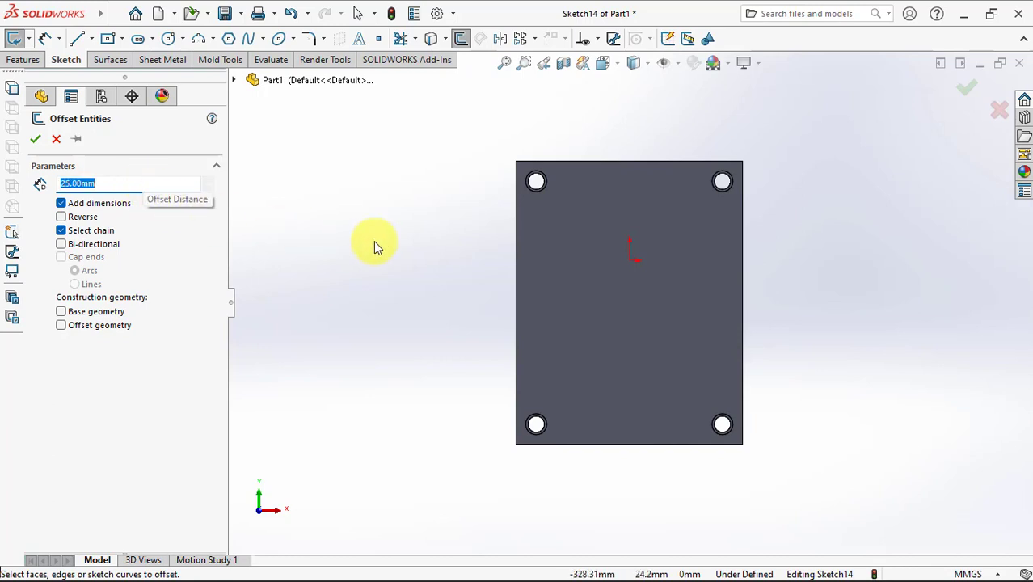
click(515, 290)
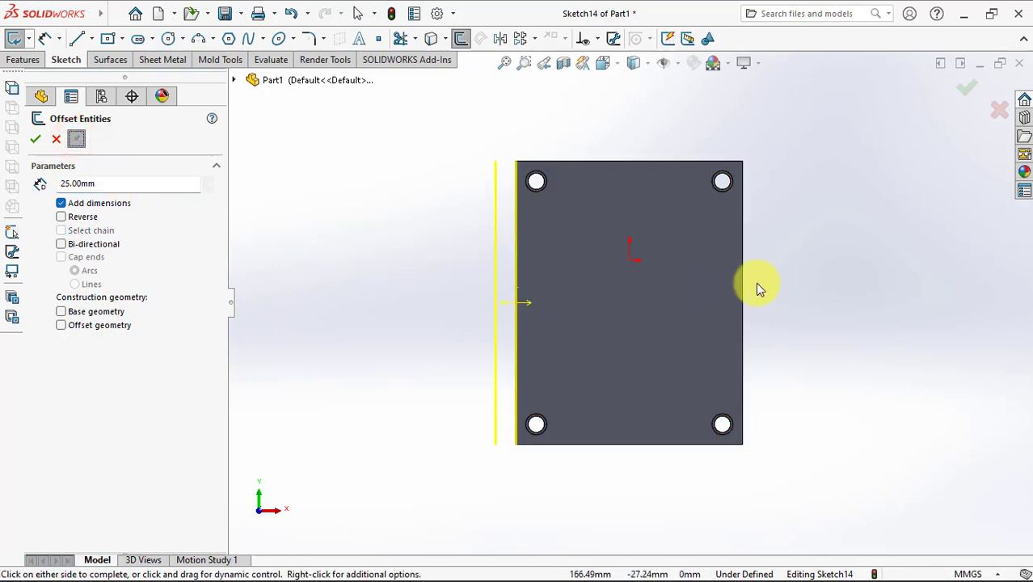
click(35, 139)
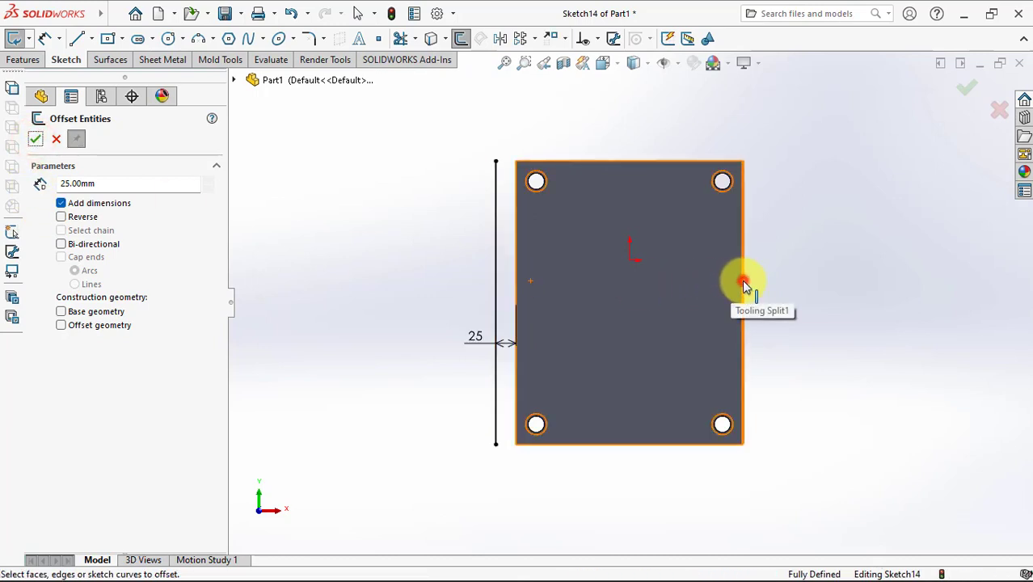
click(742, 281)
click(36, 139)
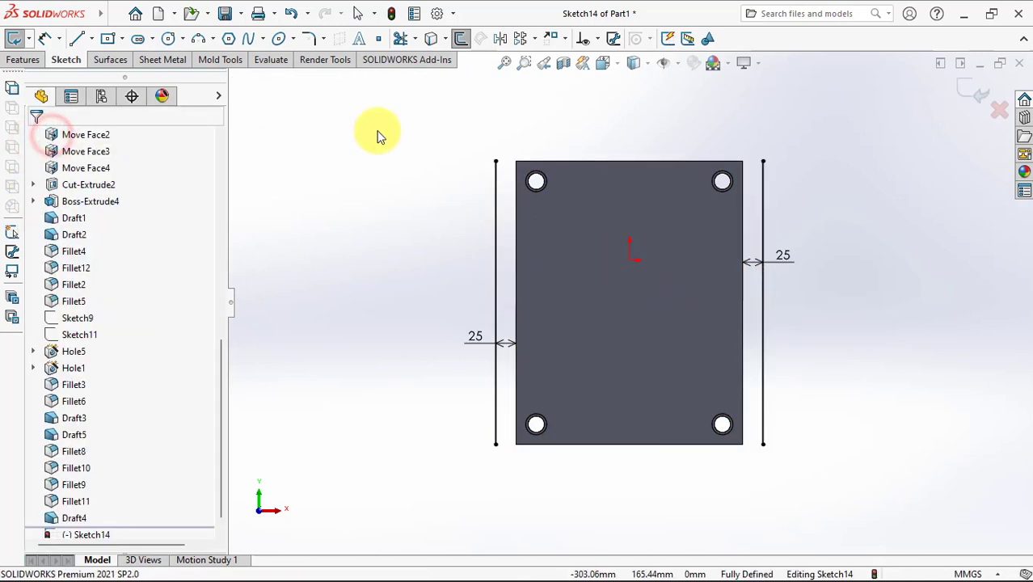
- Convert the plate's top and bottom edges into the sketch
click(432, 40)
click(588, 161)
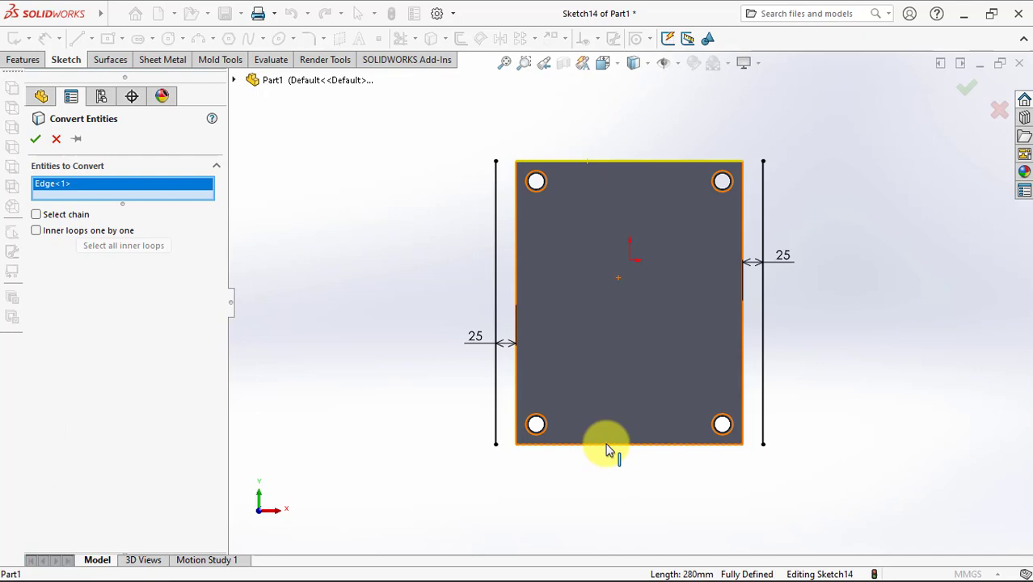
click(608, 450)
click(33, 140)
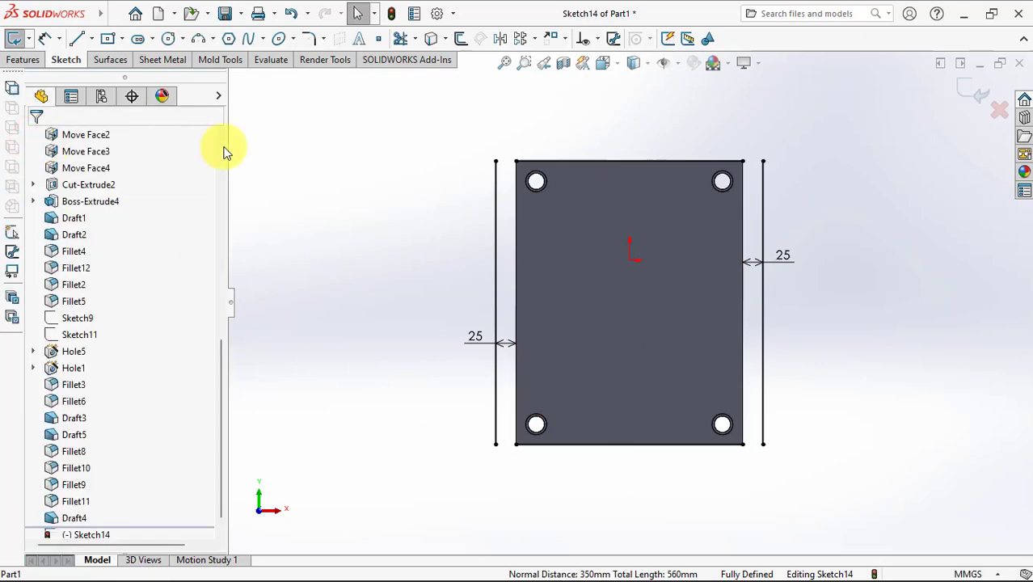
- Extend the top and bottom lines to meet both offset lines
click(414, 38)
click(429, 76)
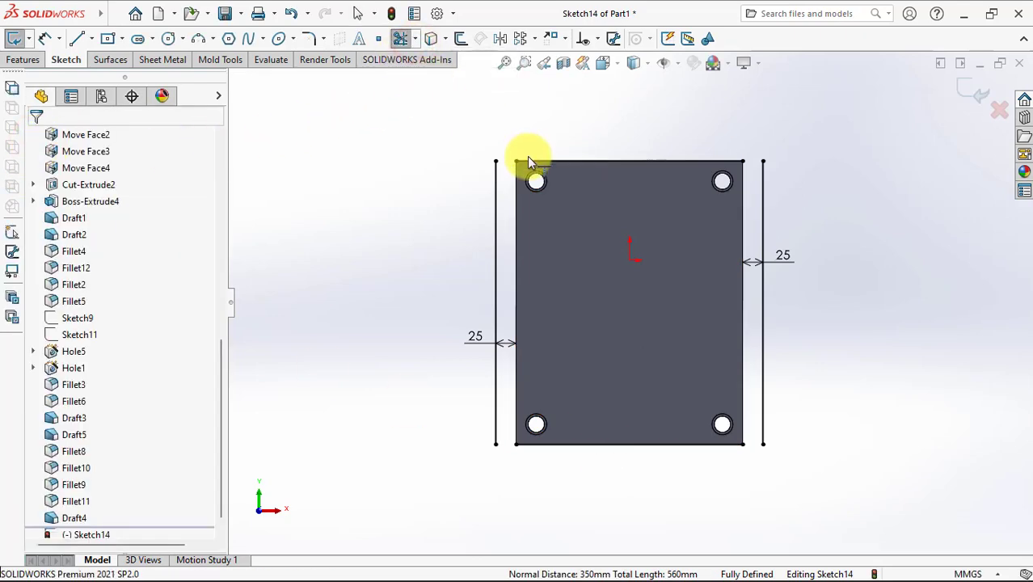
click(729, 162)
click(541, 446)
click(730, 449)
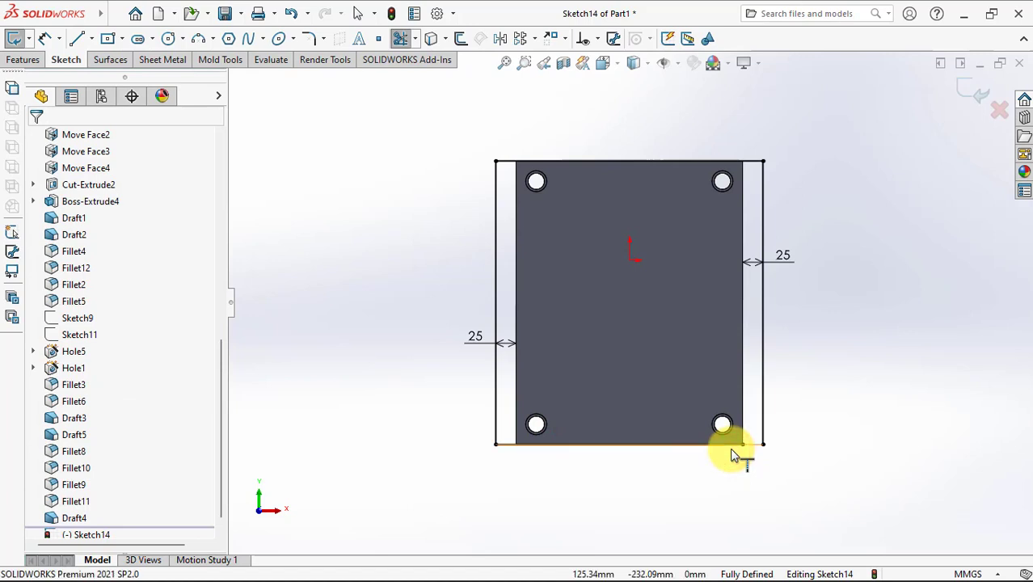
mouse_move(645, 315)
middle_down()
mouse_move(424, 187)
mouse_move(393, 237)
middle_up()
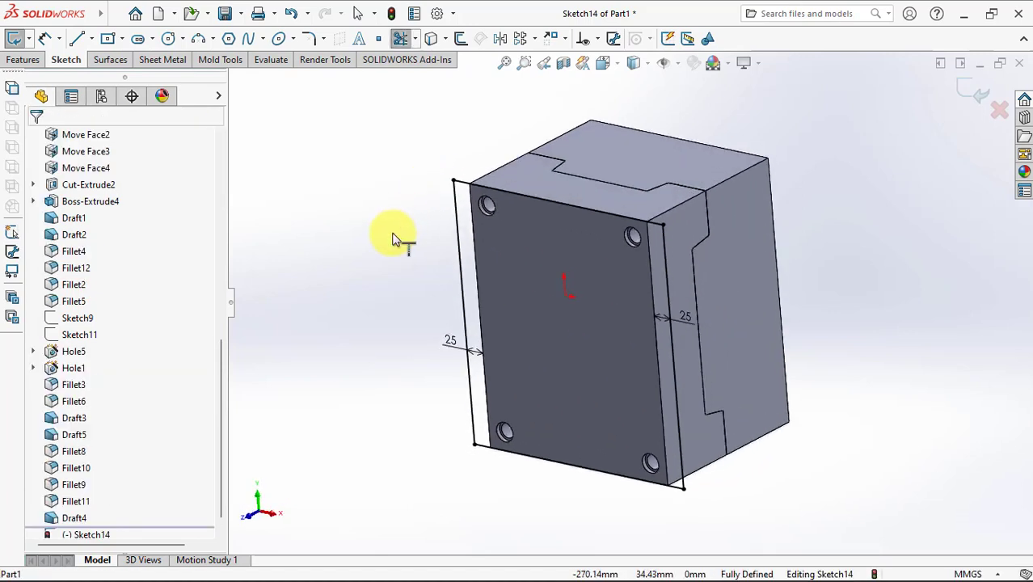
- Extrude Sketch14 25 mm as a separate, unmerged back plate
click(24, 60)
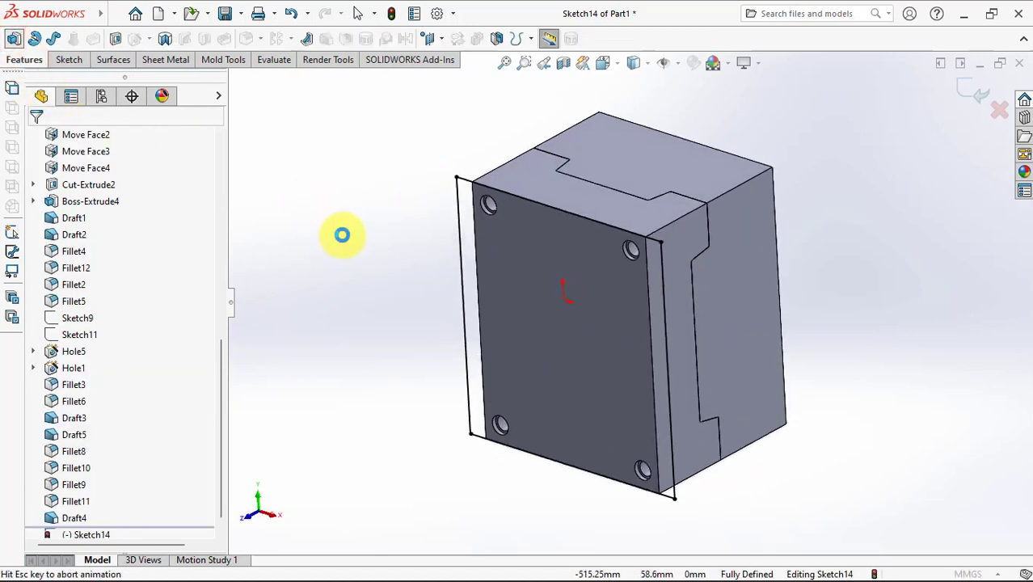
text(2)
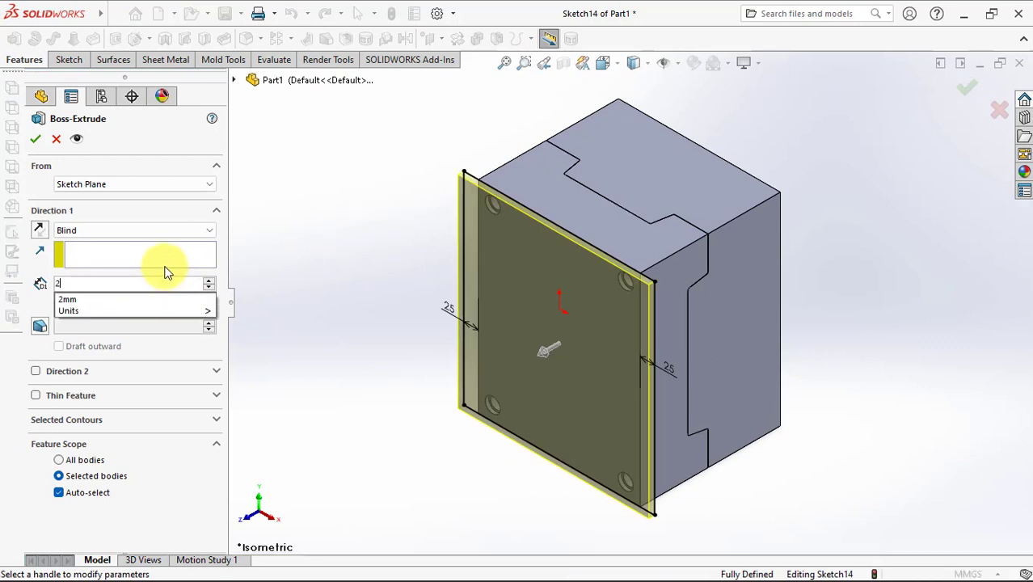
text(5)
key(Return)
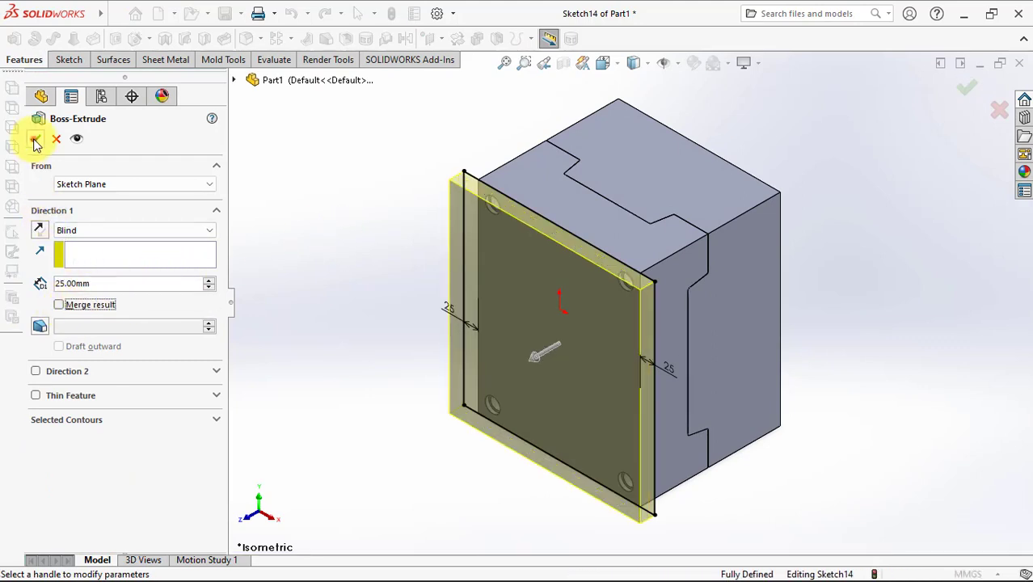
click(33, 138)
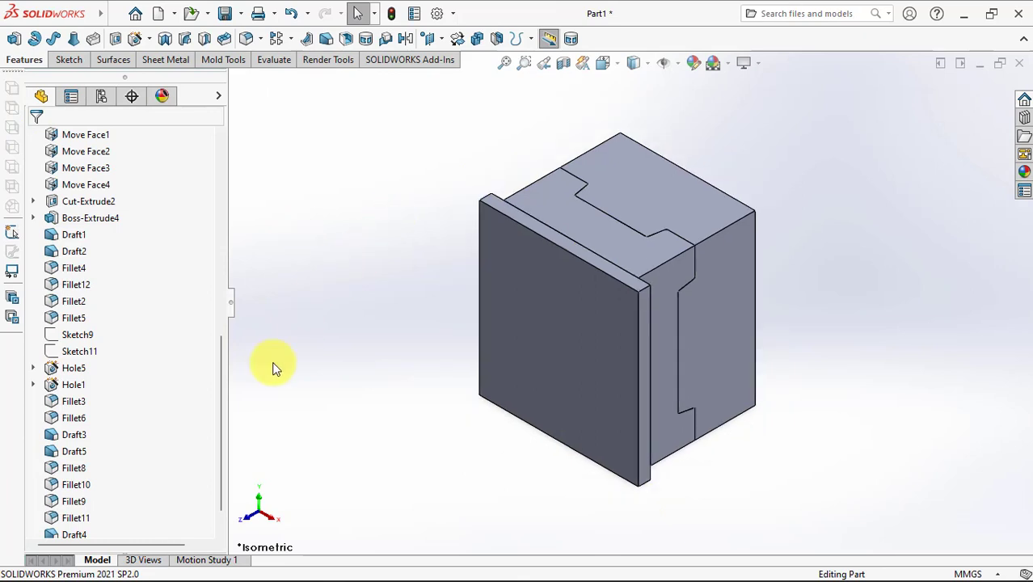
- Reuse Sketch14 to extrude a 25 mm top plate outward from the mold's far face
drag(221, 381, 220, 416)
click(33, 516)
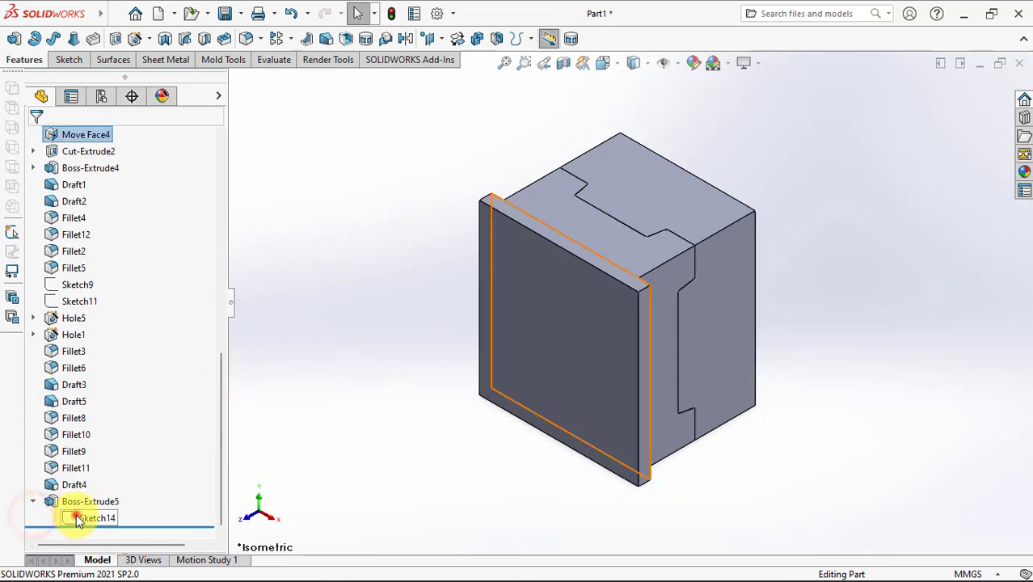
click(93, 518)
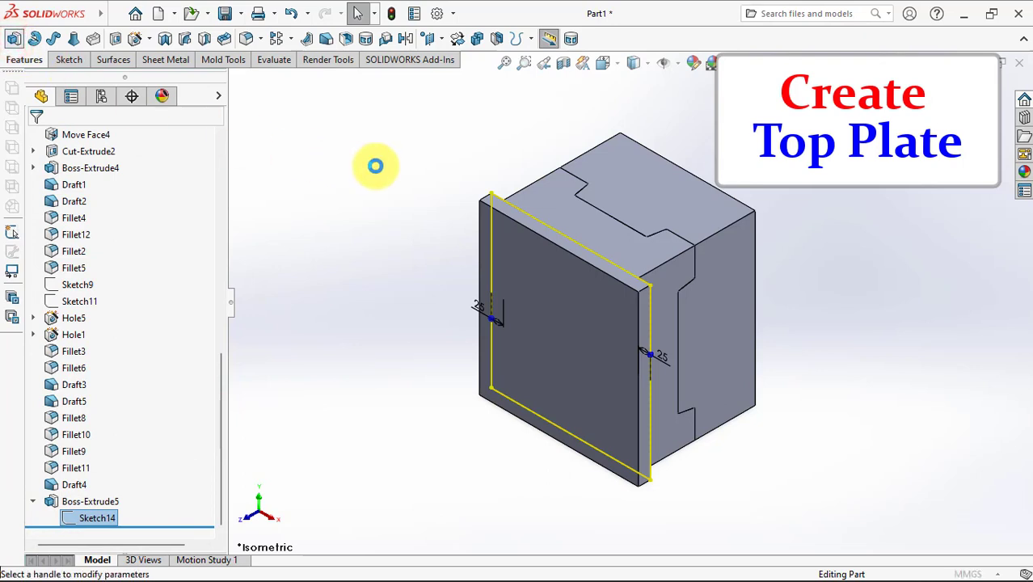
click(143, 184)
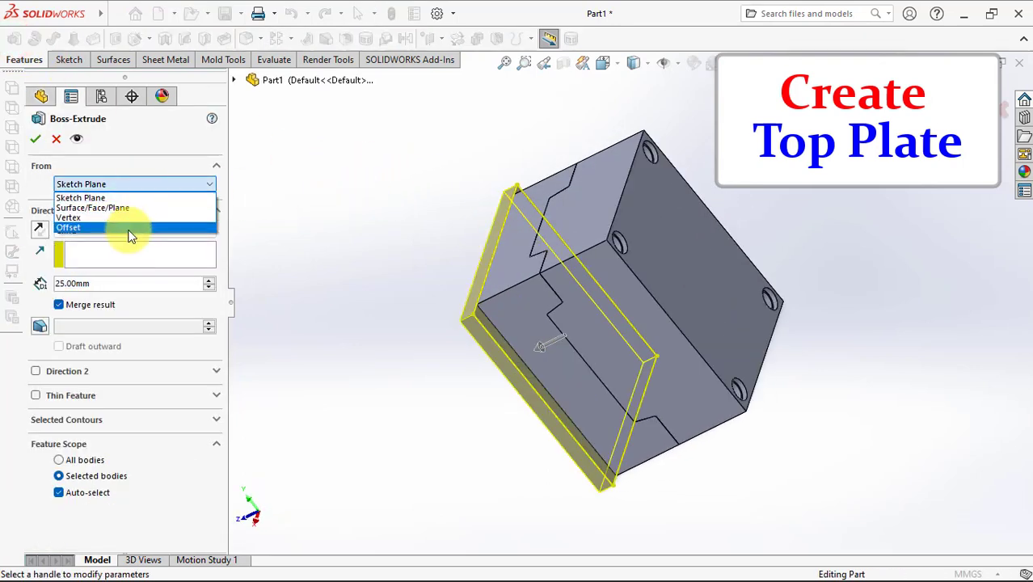
click(130, 207)
click(648, 247)
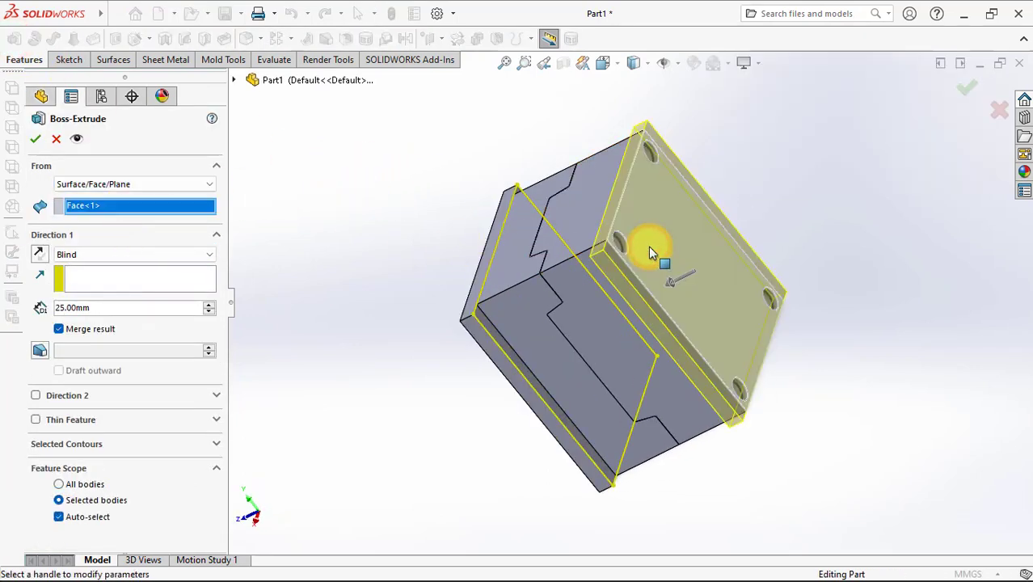
click(38, 255)
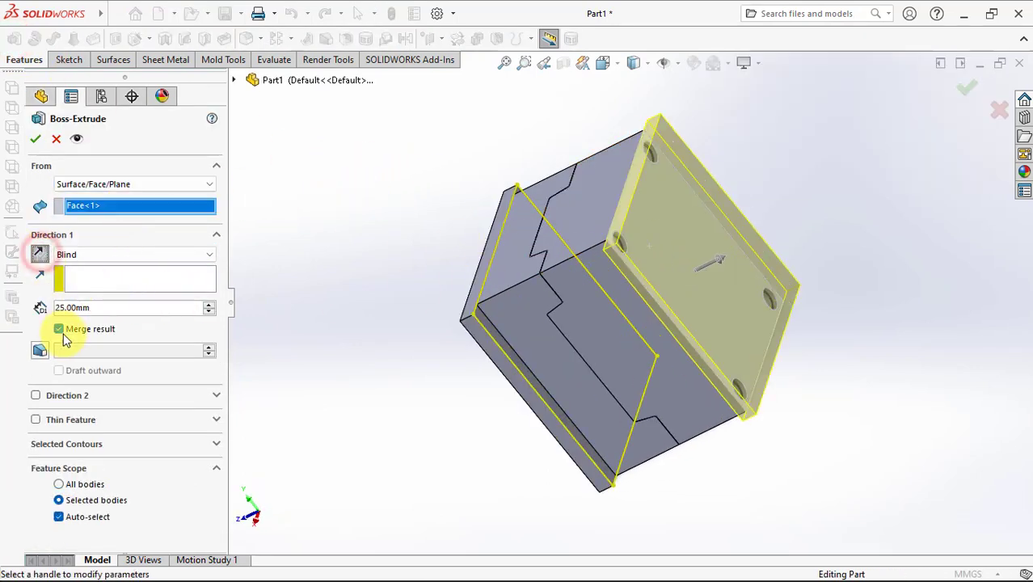
click(37, 142)
click(406, 220)
- On the top plate's outer face, sketch a horizontal centerline from edge to edge
middle_drag(418, 232, 416, 214)
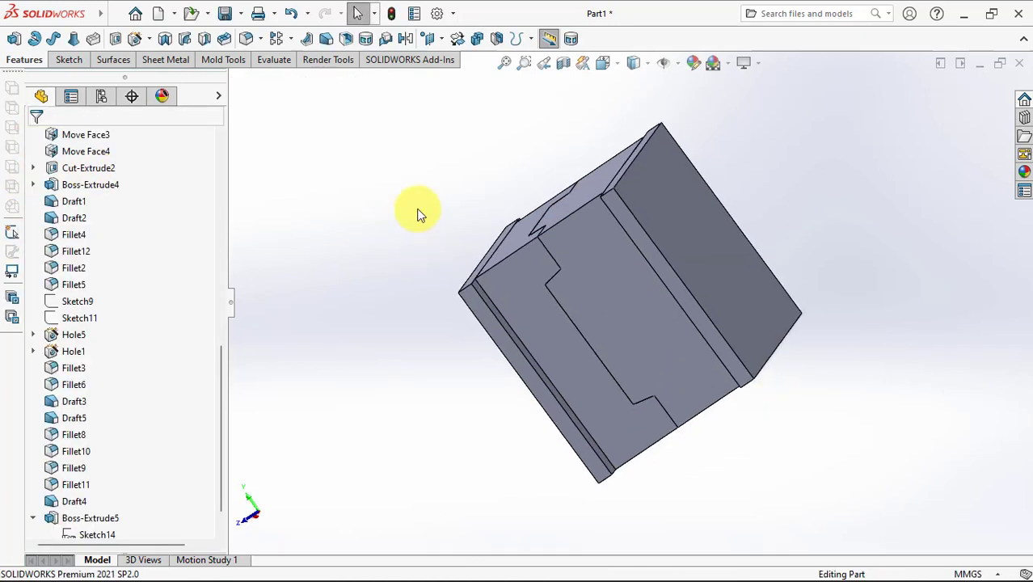
click(698, 234)
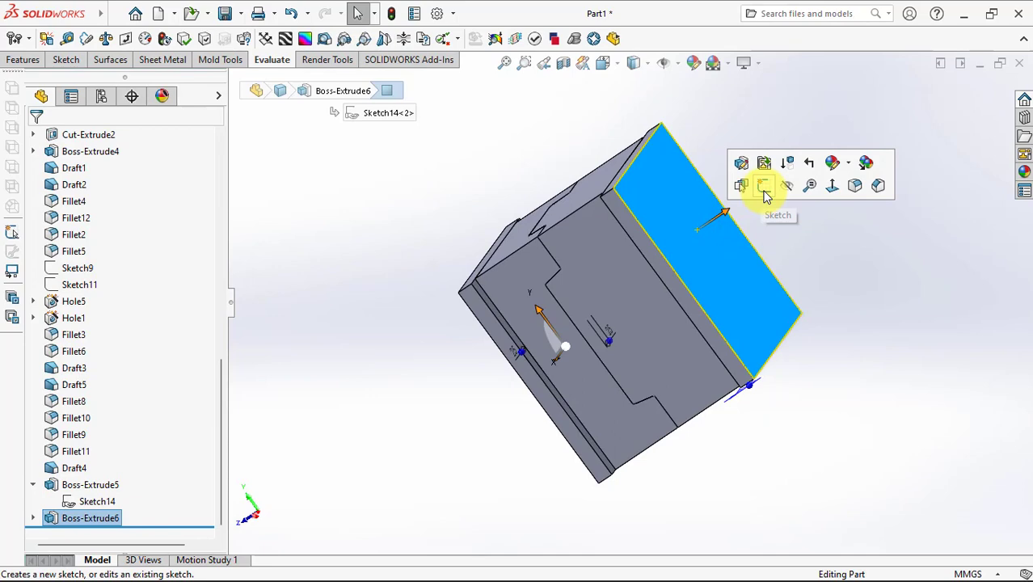
click(761, 192)
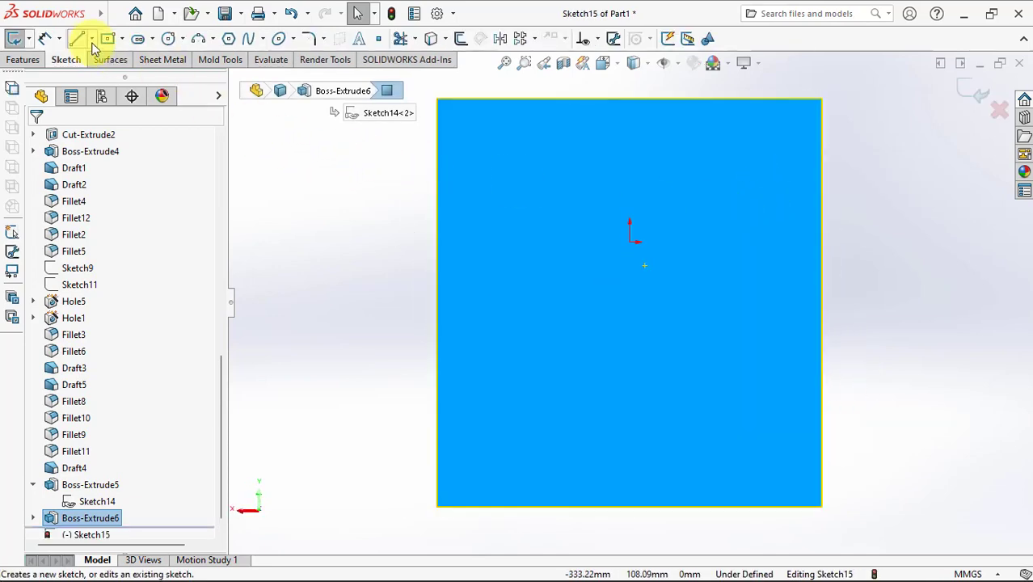
click(92, 38)
click(109, 74)
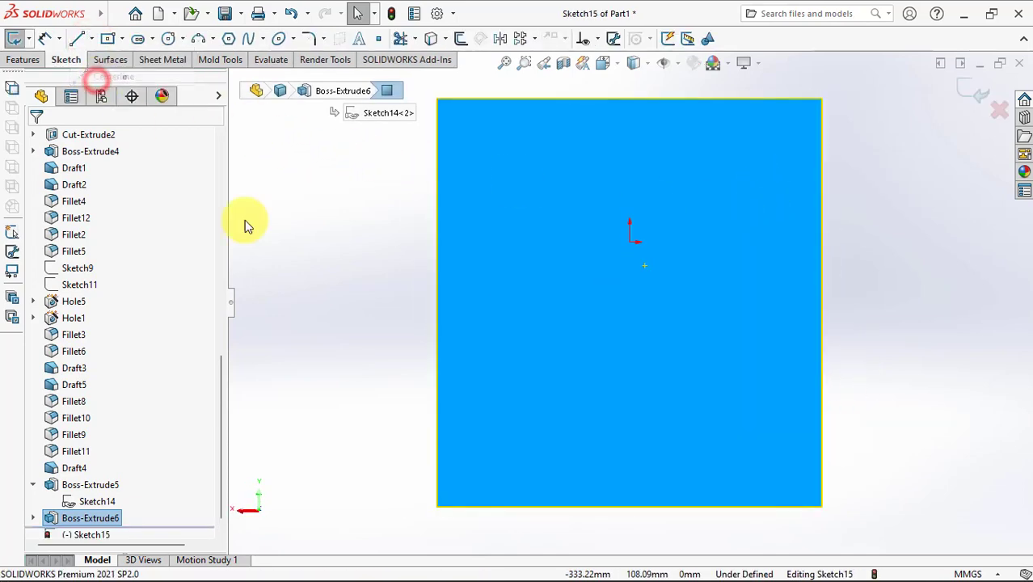
click(437, 302)
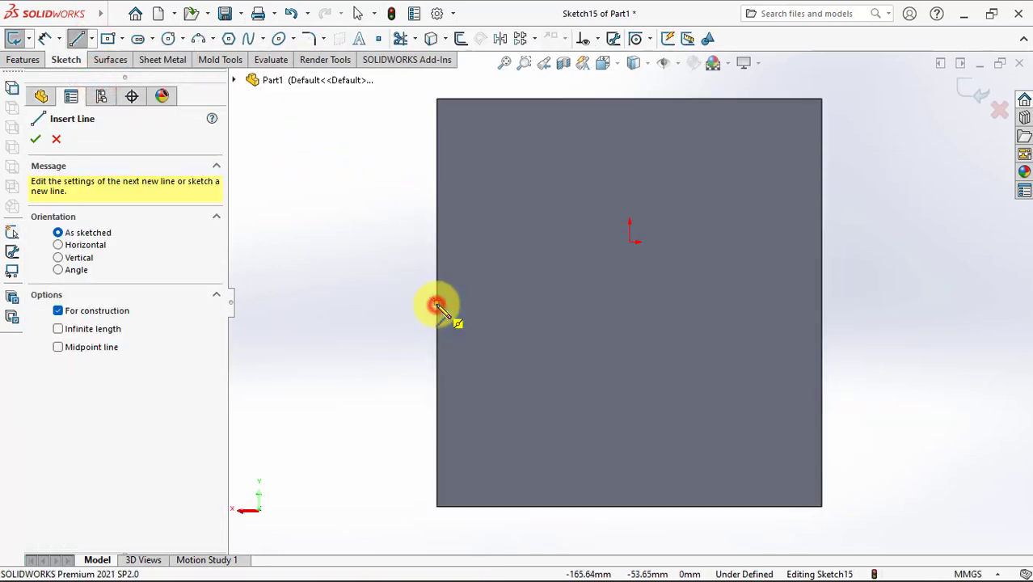
click(821, 302)
key(Escape)
- Draw a construction center rectangle centered on the centerline
click(120, 38)
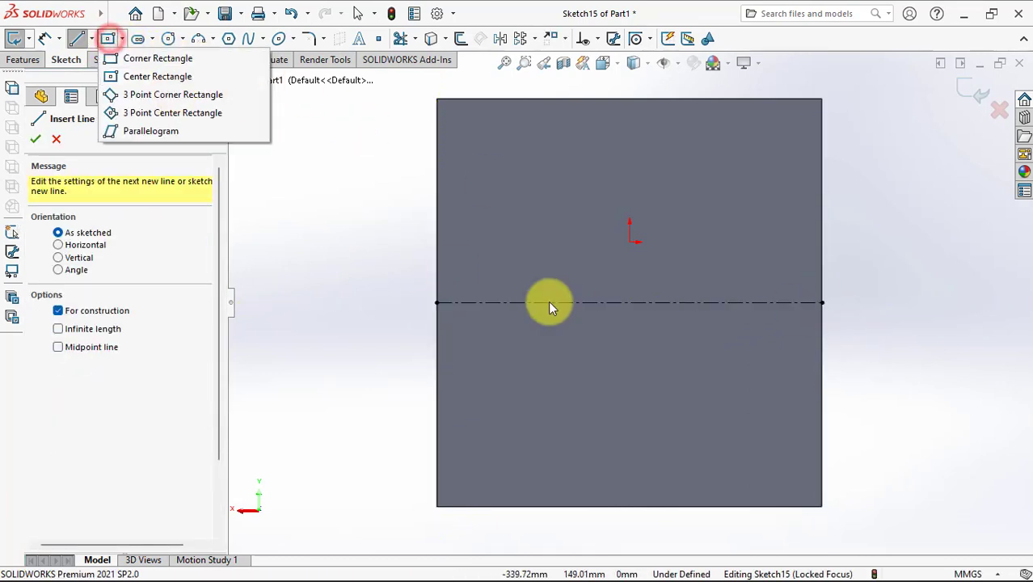
click(121, 76)
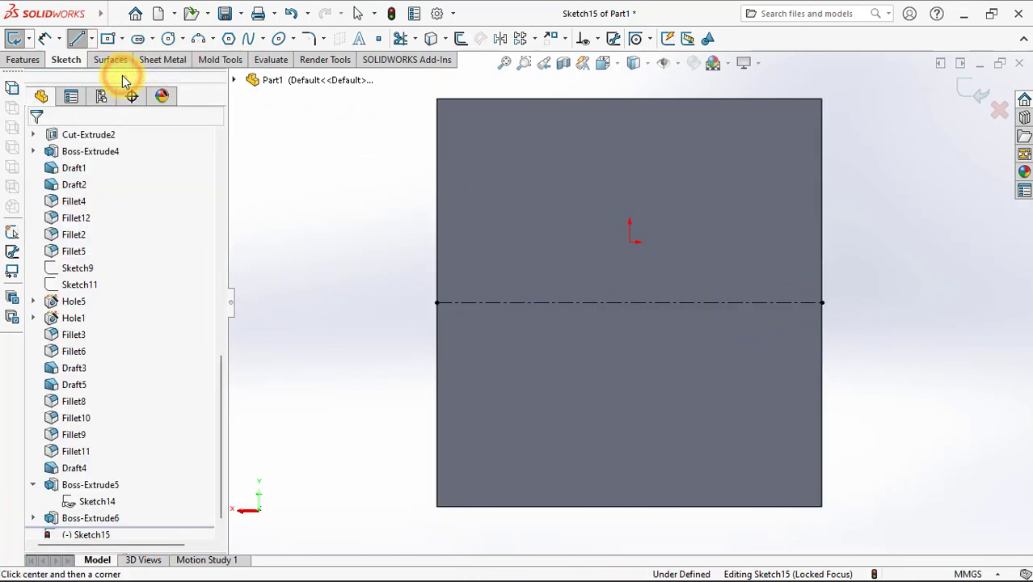
click(628, 302)
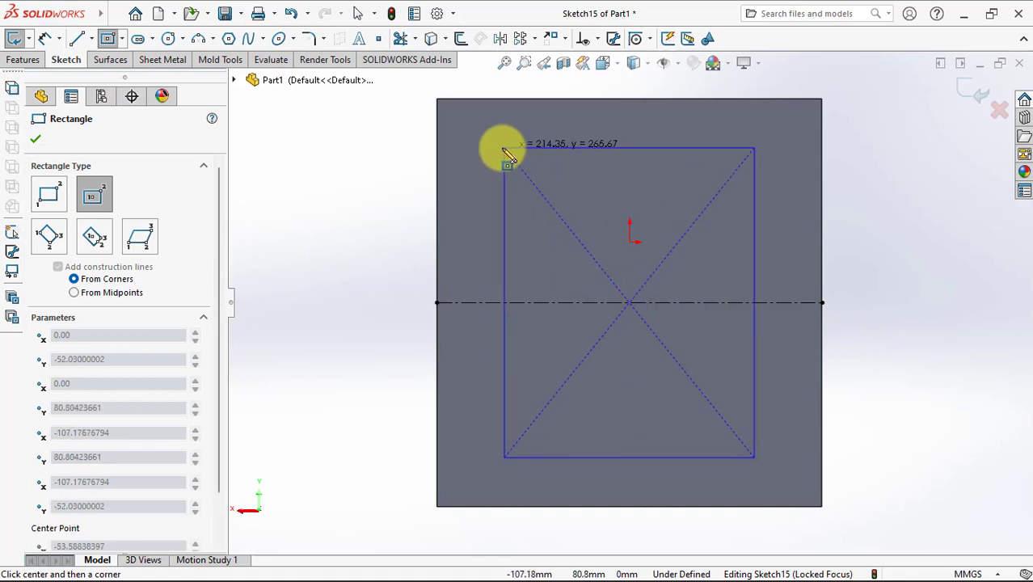
click(499, 148)
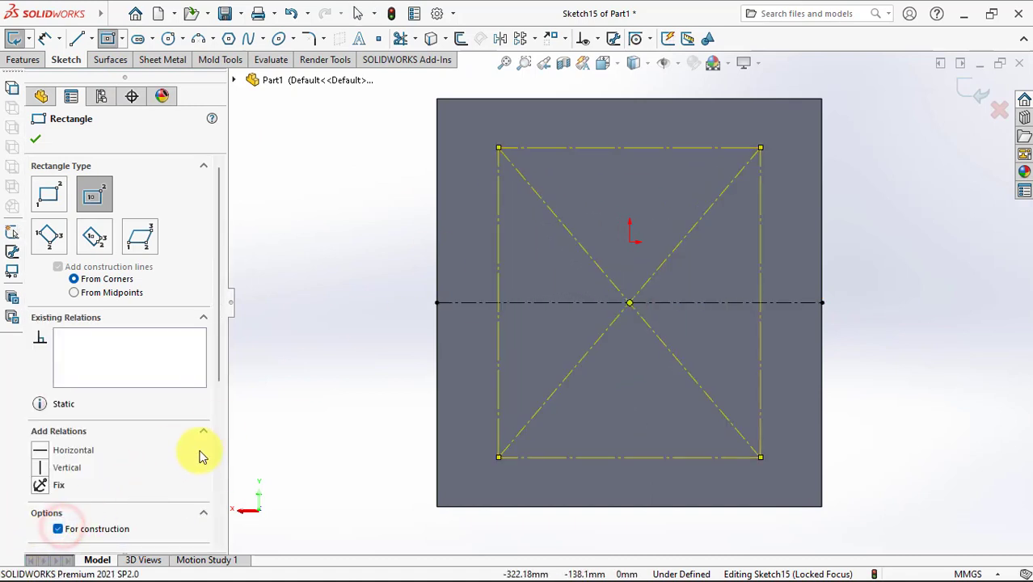
- Dimension the construction rectangle 230 wide and 102 from the centerline
click(44, 38)
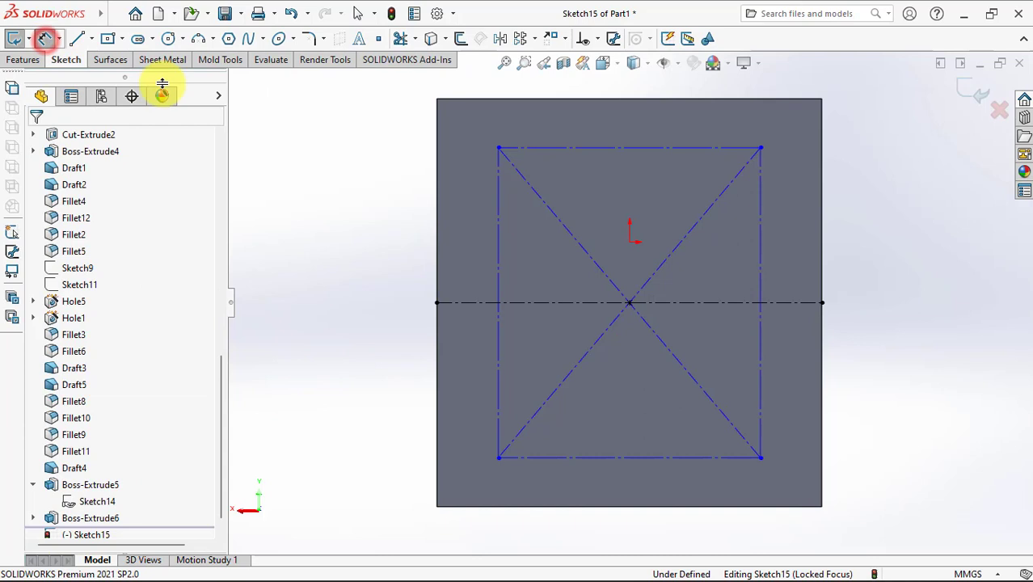
click(653, 147)
click(645, 122)
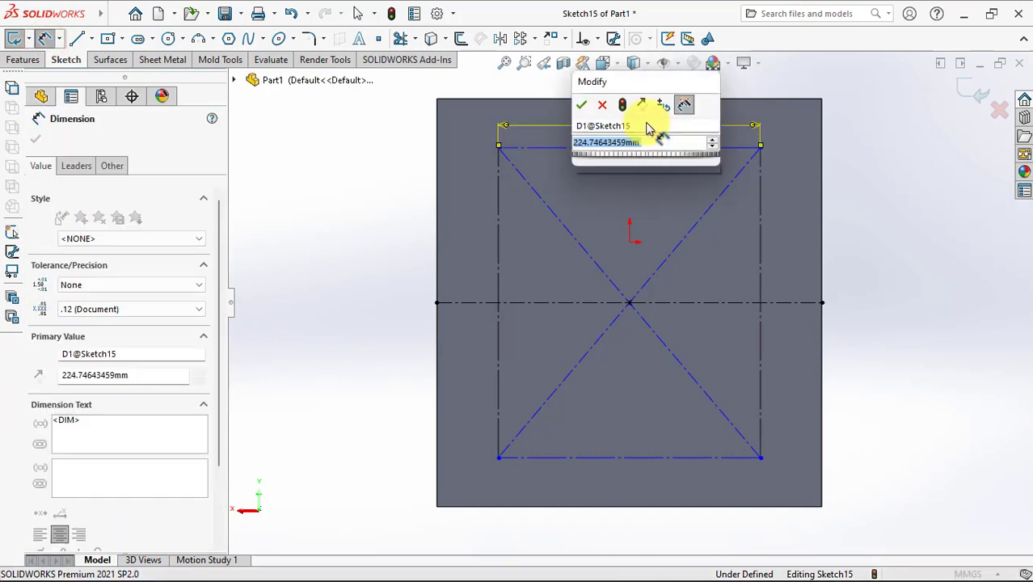
text(230)
key(Return)
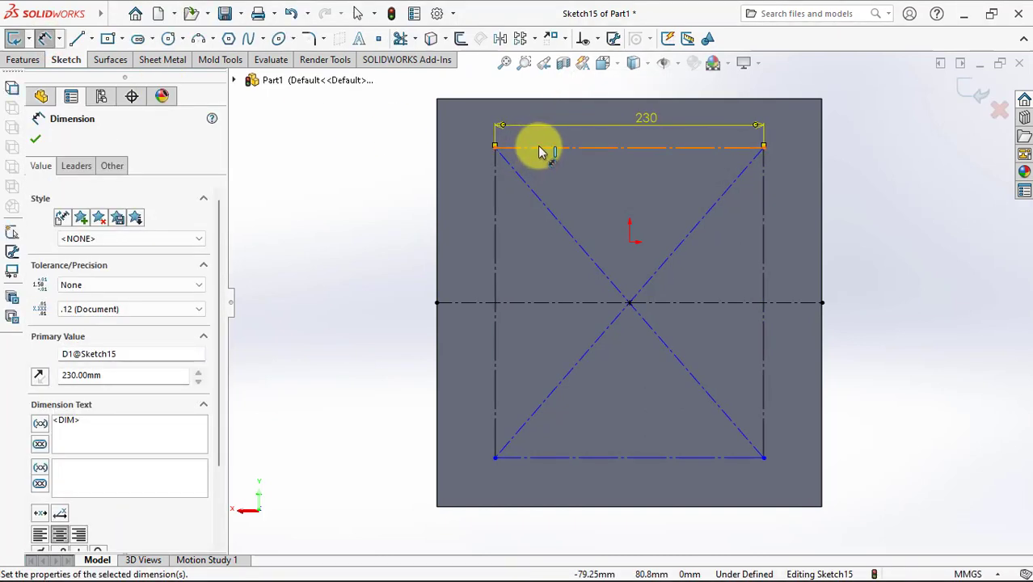
click(537, 147)
click(515, 302)
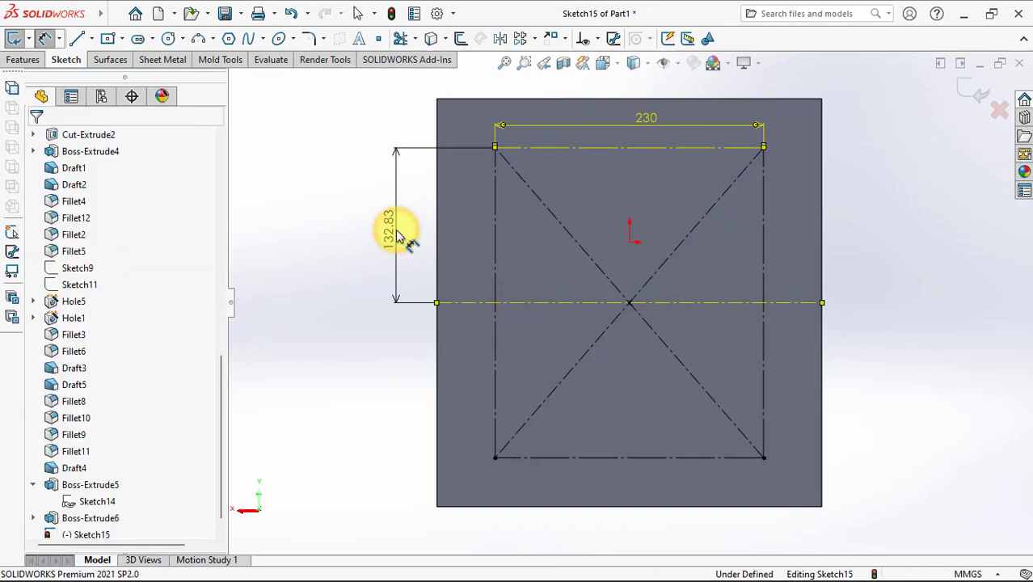
click(396, 233)
text(102)
click(331, 211)
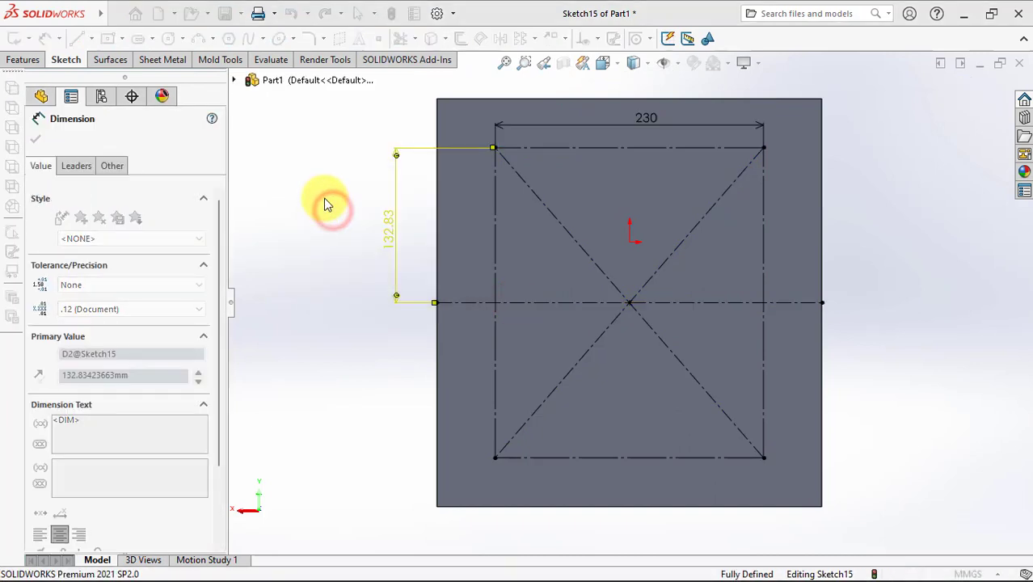
click(35, 137)
- Add sketch points at the rectangle centre and side midpoint, then exit the sketch
click(378, 38)
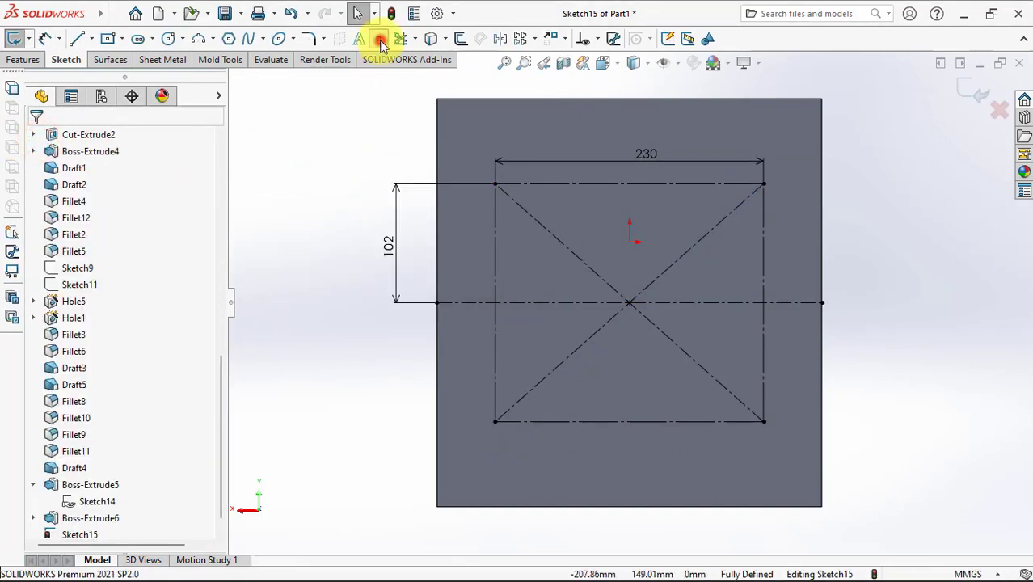
click(494, 302)
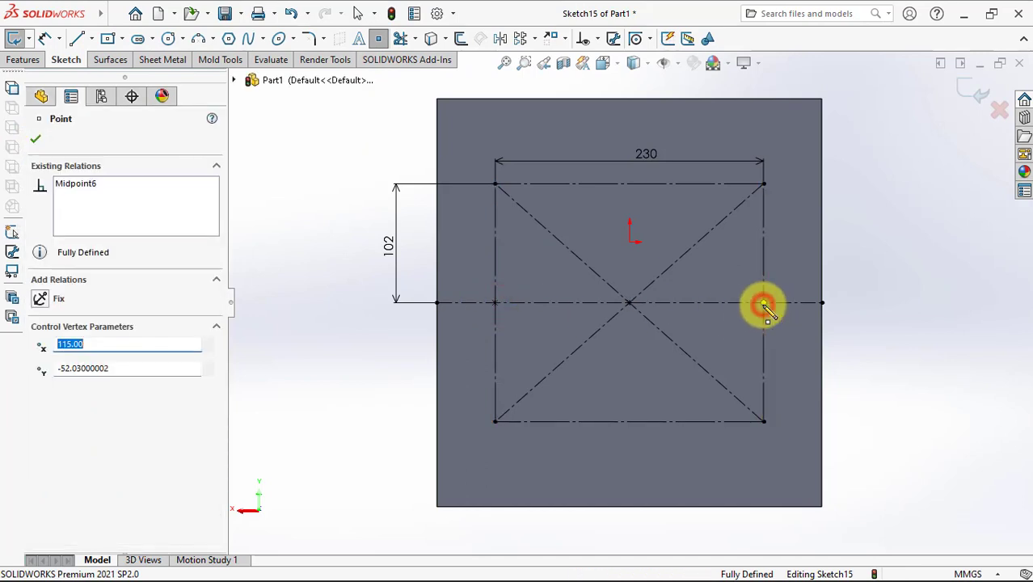
click(629, 302)
click(35, 139)
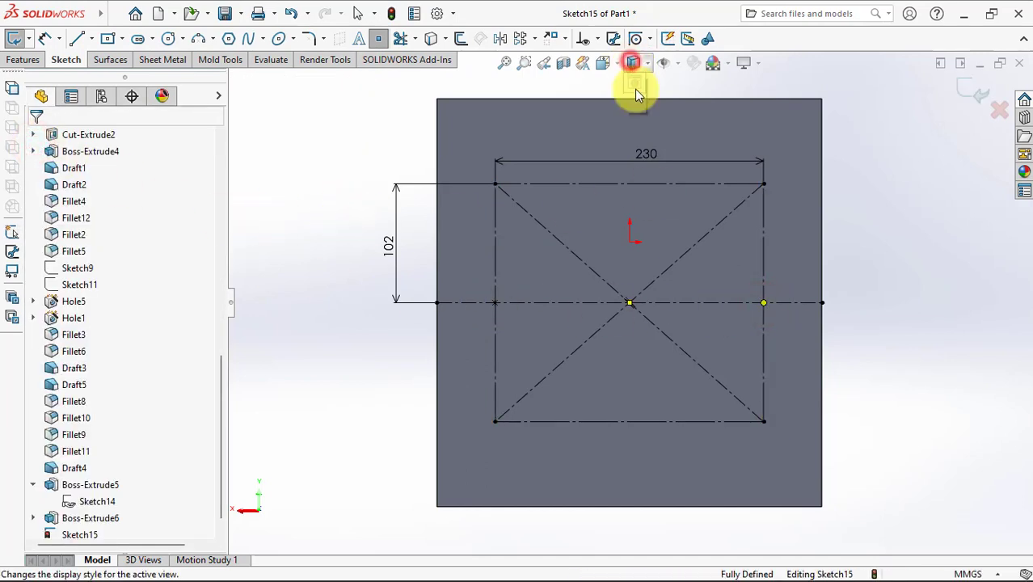
click(636, 95)
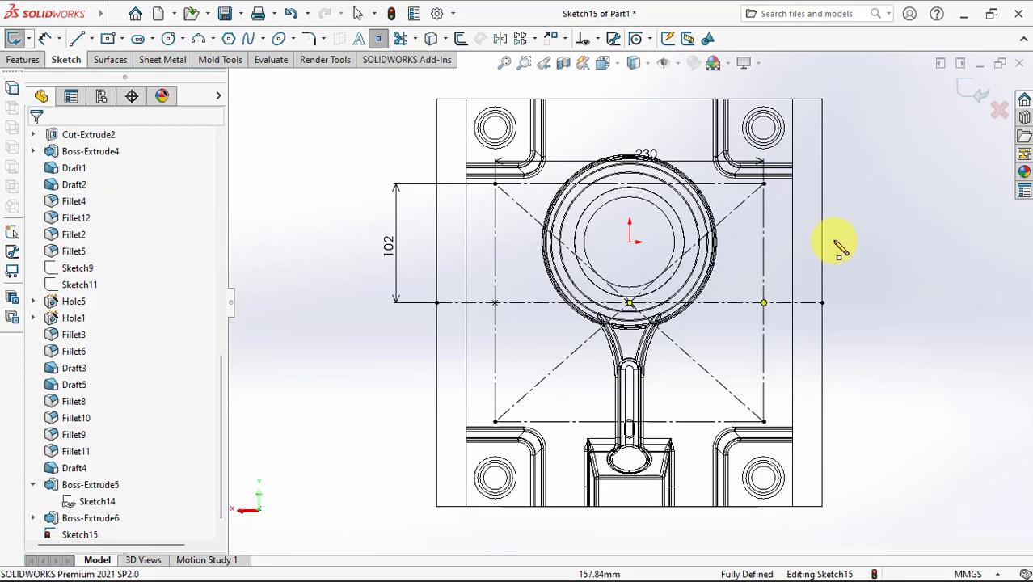
mouse_move(839, 246)
middle_down()
mouse_move(884, 227)
mouse_move(841, 200)
middle_up()
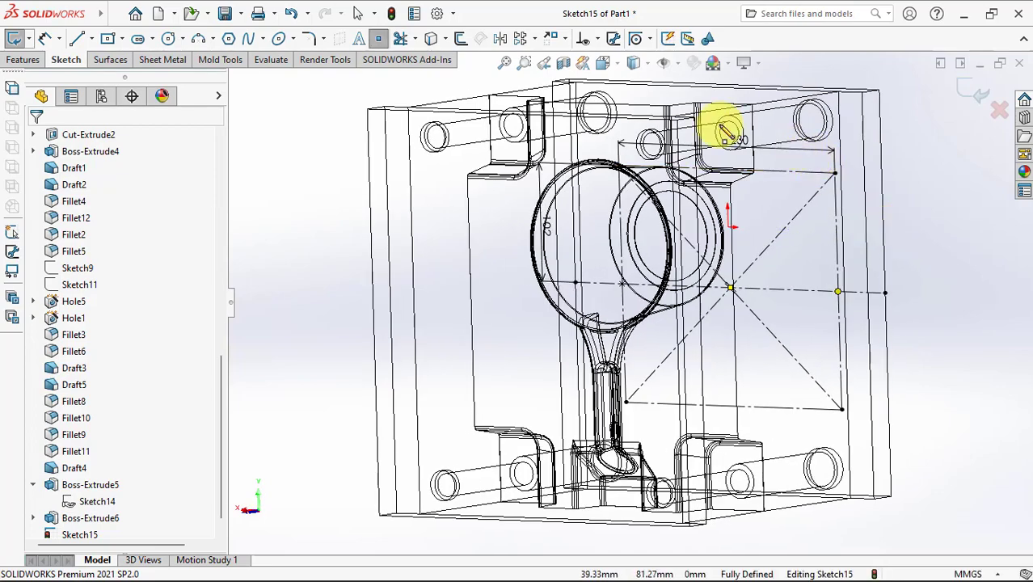
click(632, 64)
click(632, 85)
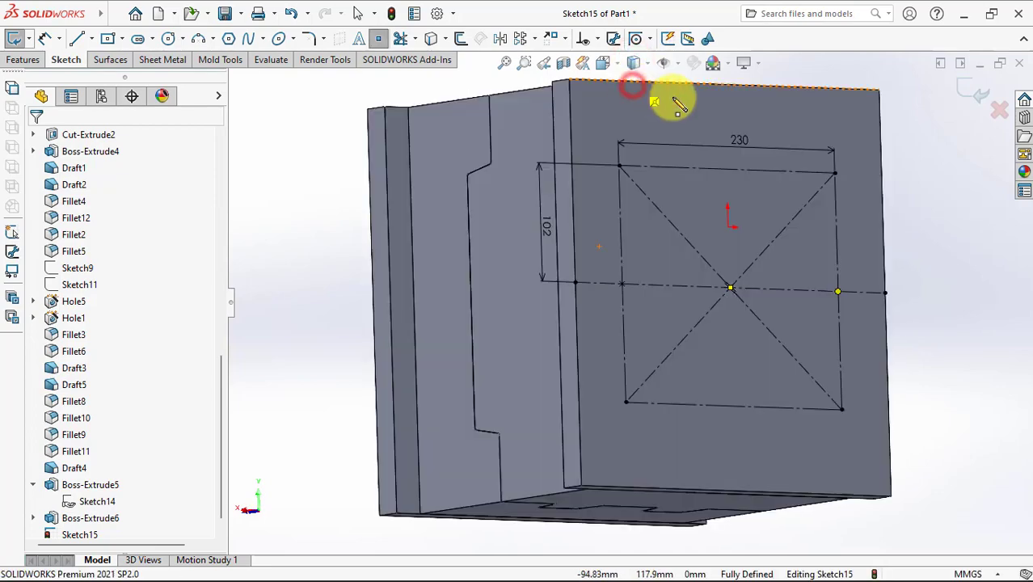
click(975, 89)
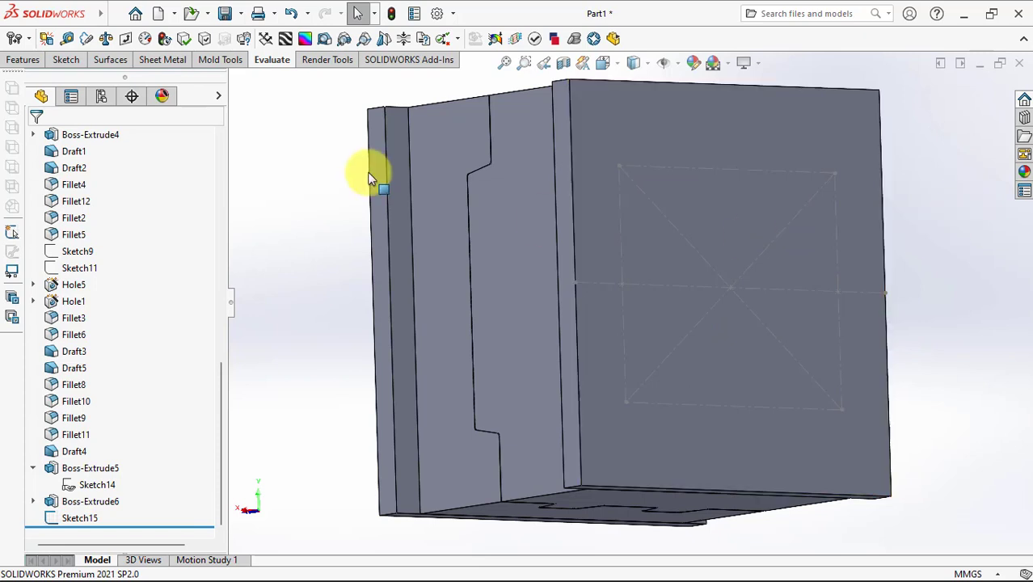
- Define a JIS M12 hex socket head cap counterbore hole in Hole Wizard
click(21, 66)
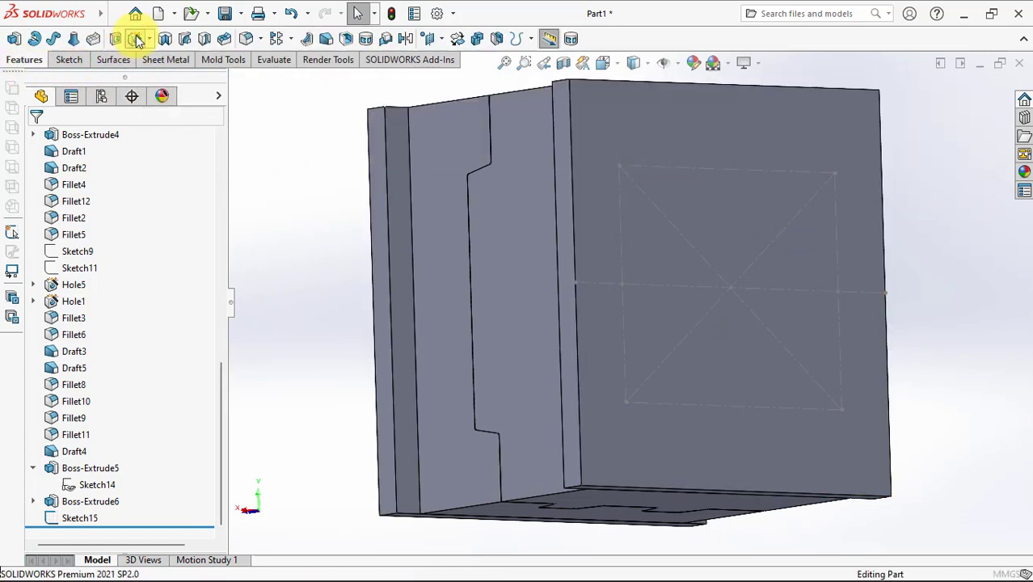
click(137, 40)
click(44, 231)
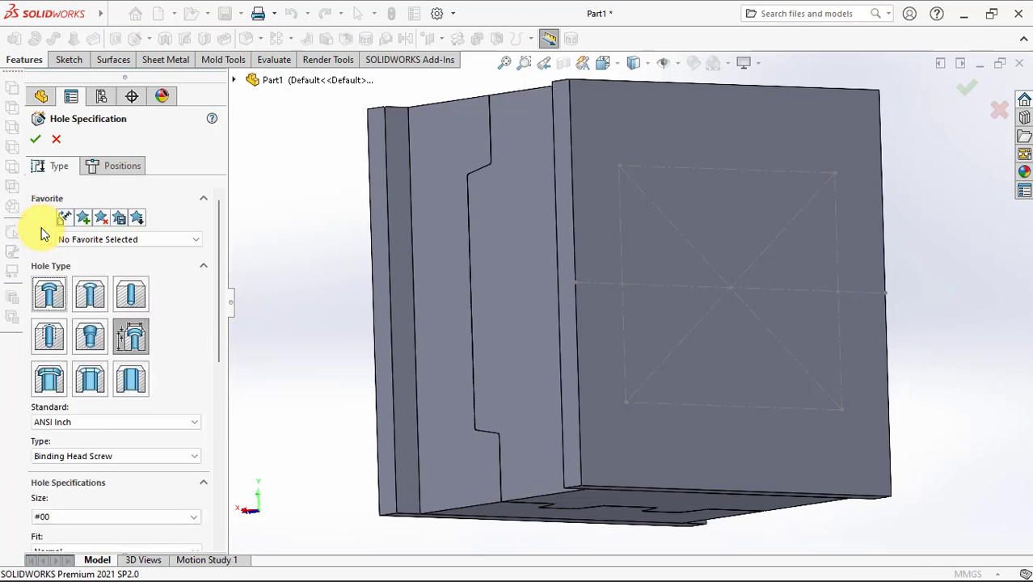
click(85, 422)
click(82, 514)
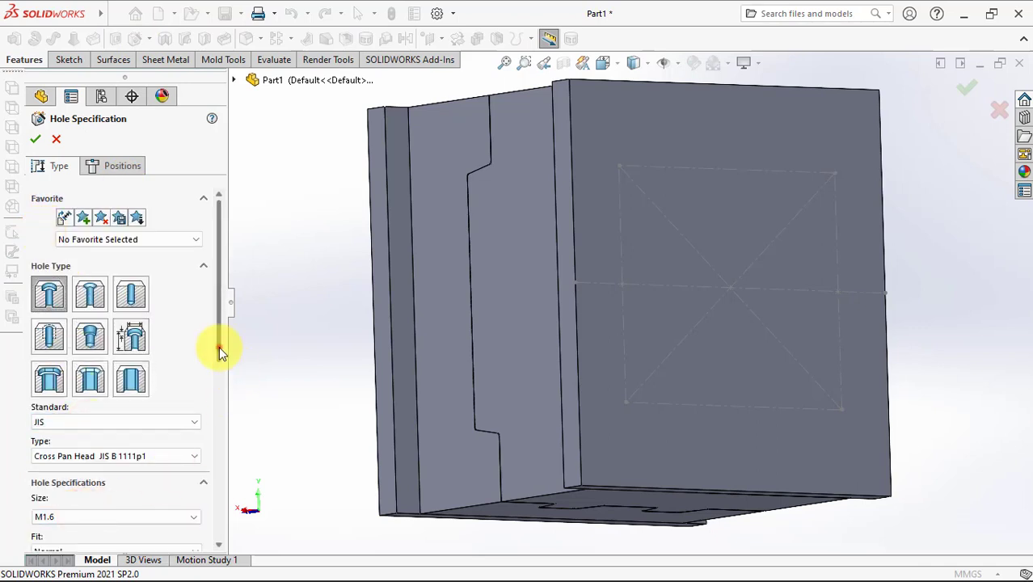
scroll(194, 349, down, 5)
click(138, 275)
click(137, 320)
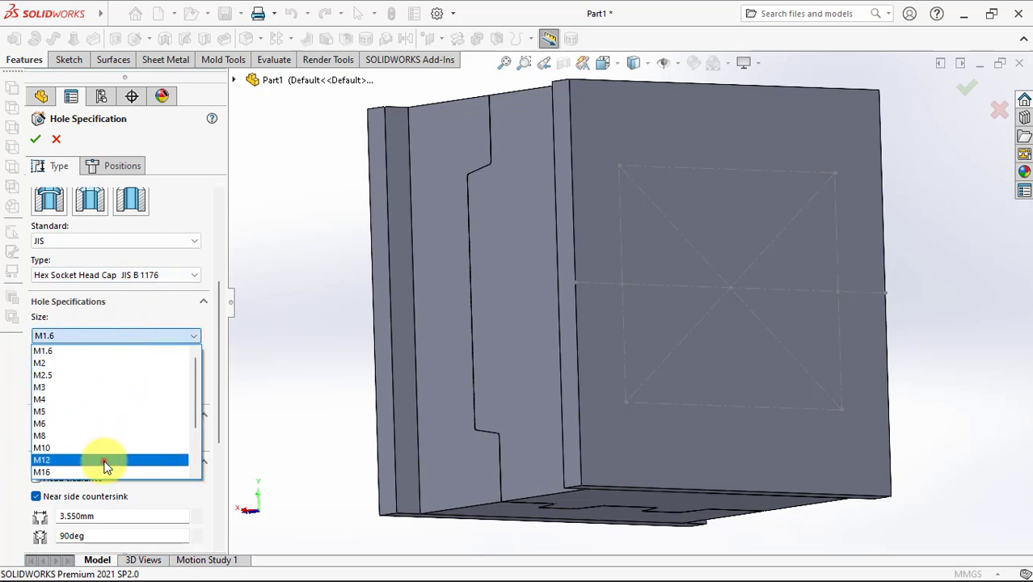
click(103, 460)
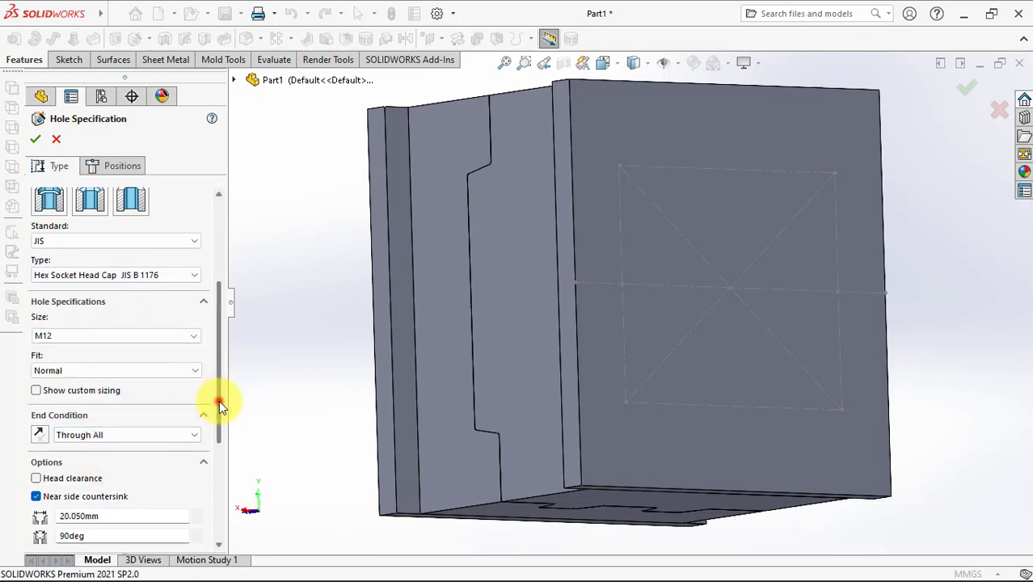
drag(219, 400, 219, 457)
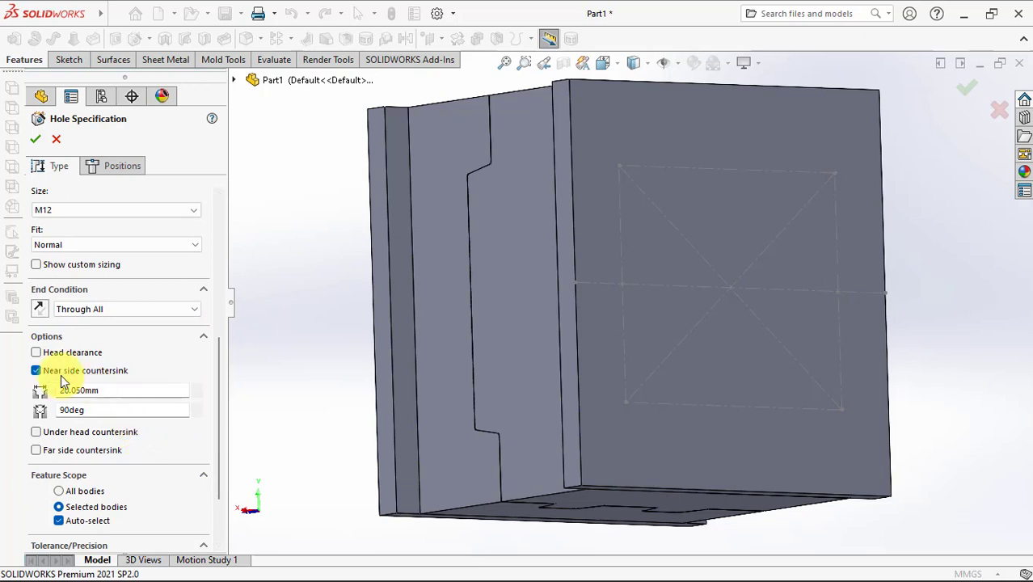
- Turn off the near side countersink and limit the hole to Boss-Extrude6 and Boss-Extrude5
click(36, 371)
click(60, 477)
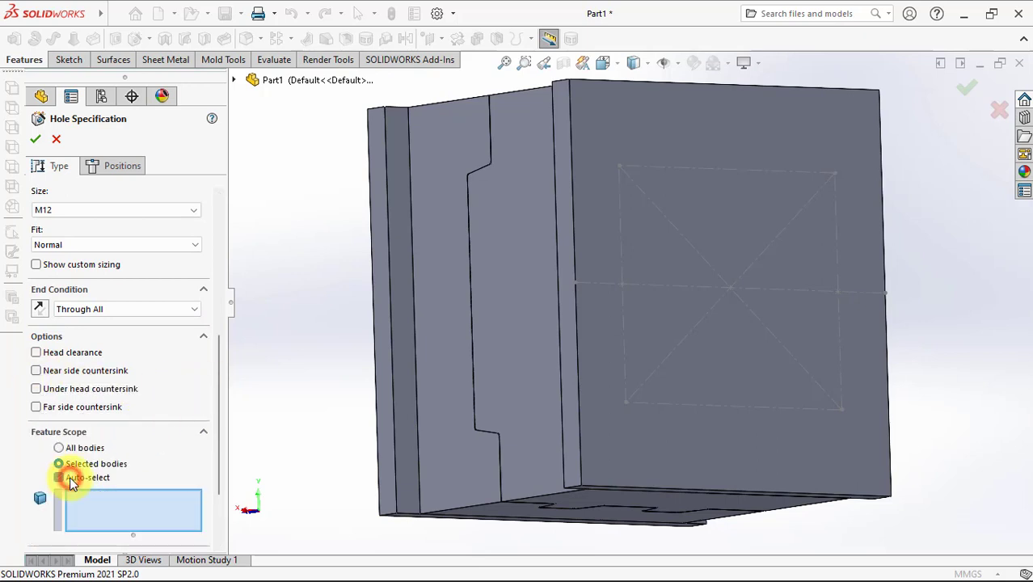
click(604, 344)
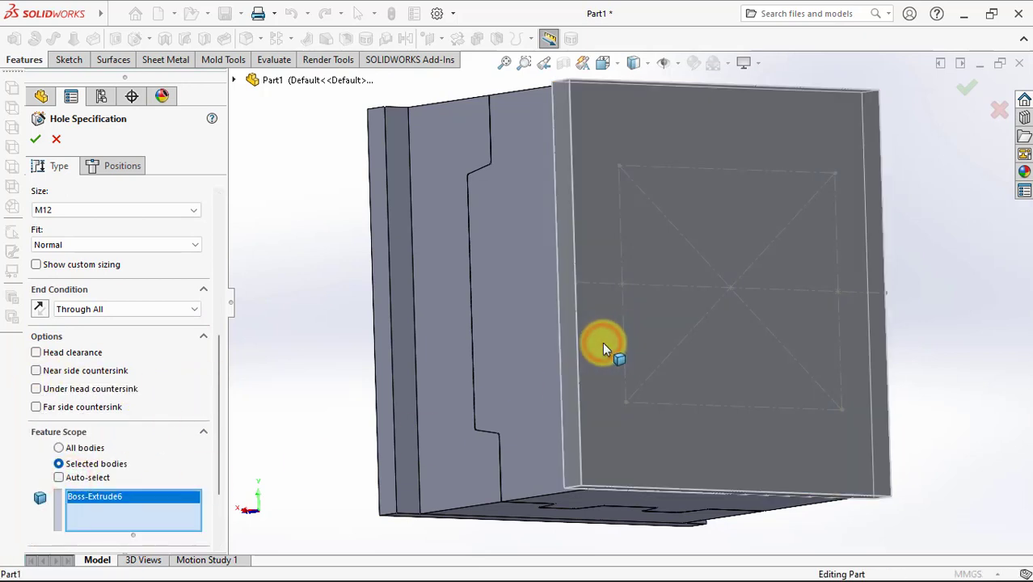
middle_drag(603, 342, 685, 300)
click(480, 352)
mouse_move(480, 351)
middle_down()
mouse_move(450, 393)
mouse_move(233, 300)
middle_up()
- Place hole points at the rectangle's corners and side midpoints on the top plate face
click(113, 166)
click(123, 298)
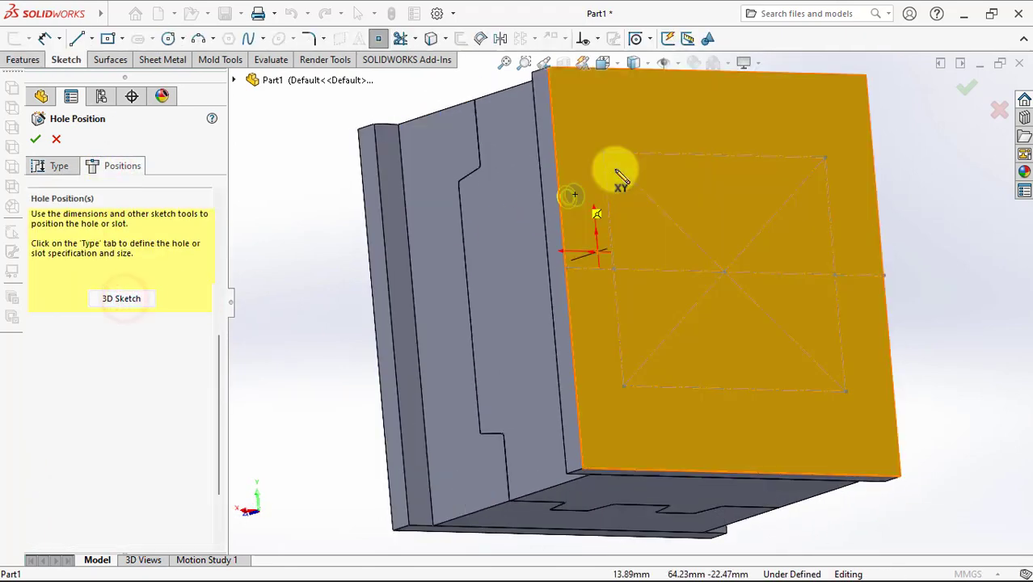
click(600, 154)
click(819, 159)
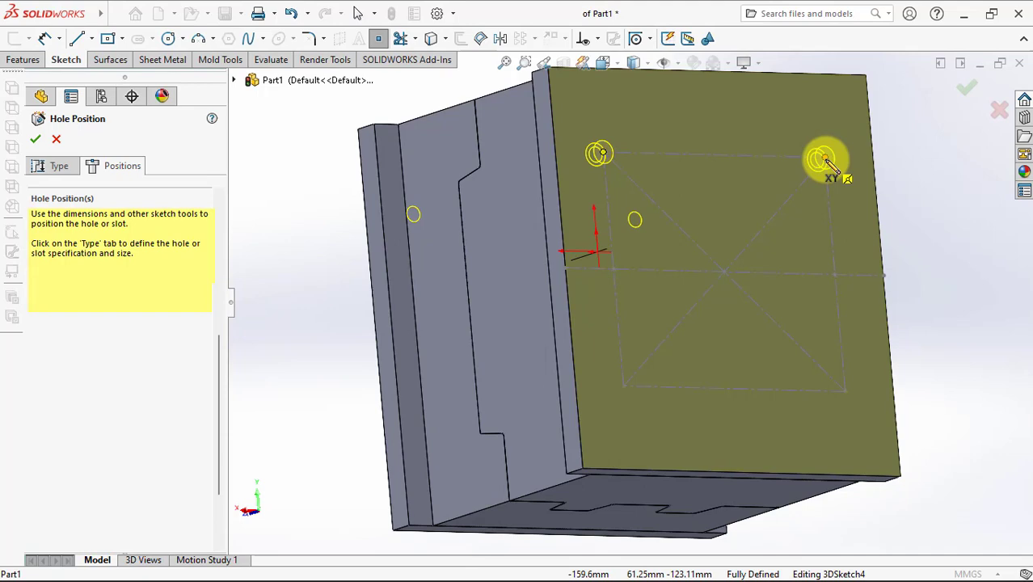
click(621, 296)
click(612, 269)
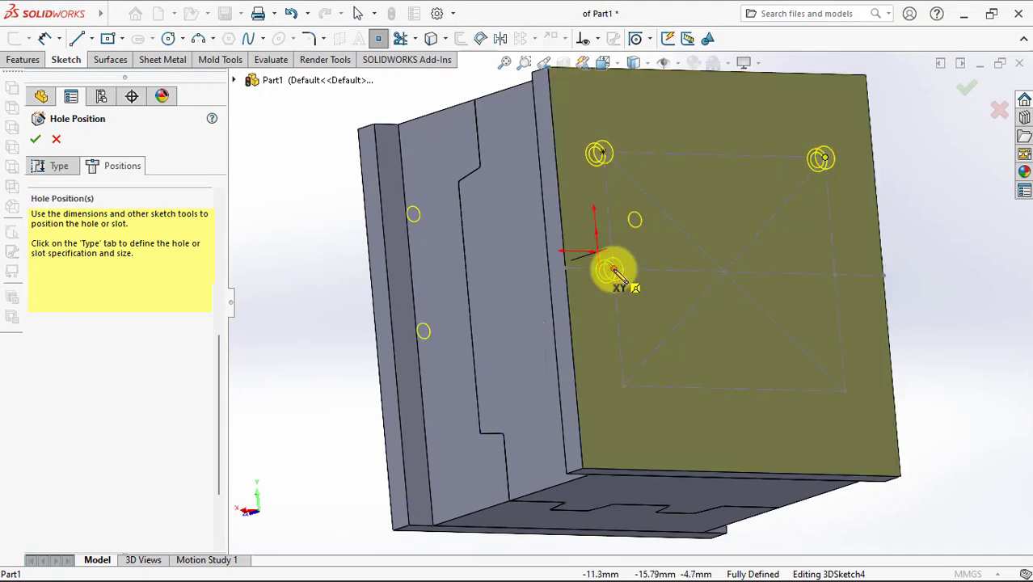
click(834, 275)
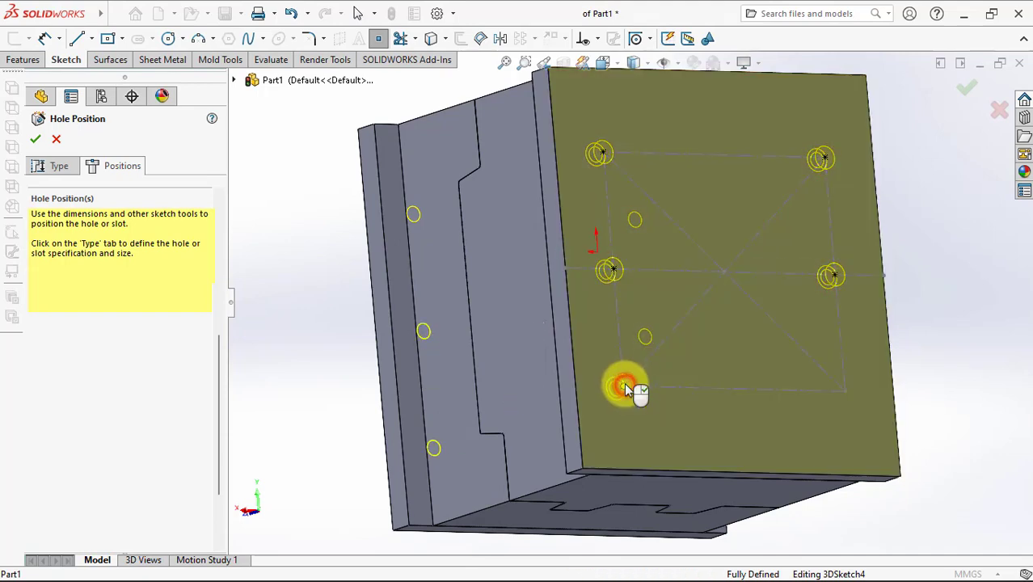
- Place five matching hole points on the other plate's face
middle_drag(807, 381, 573, 279)
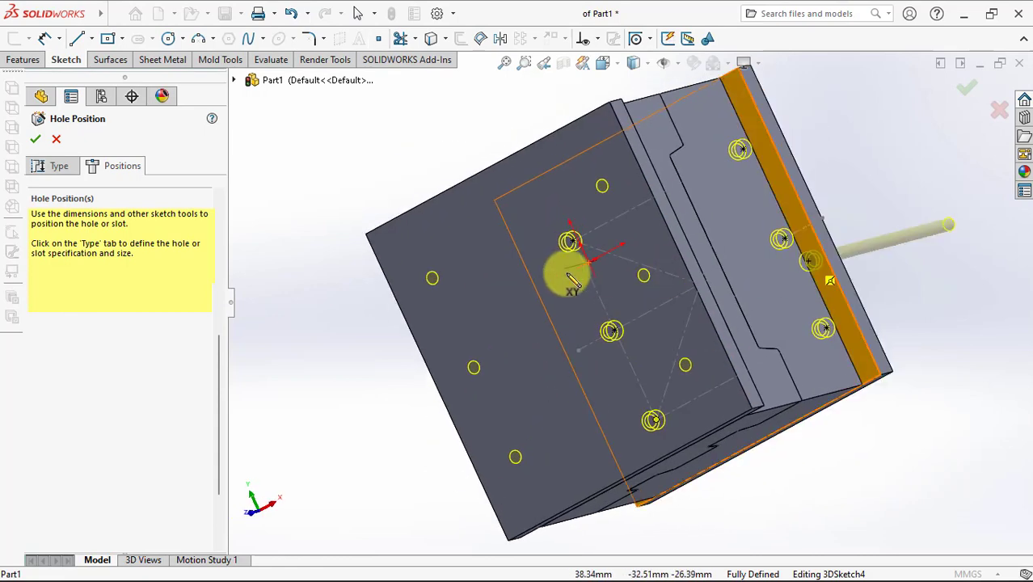
click(437, 258)
click(470, 336)
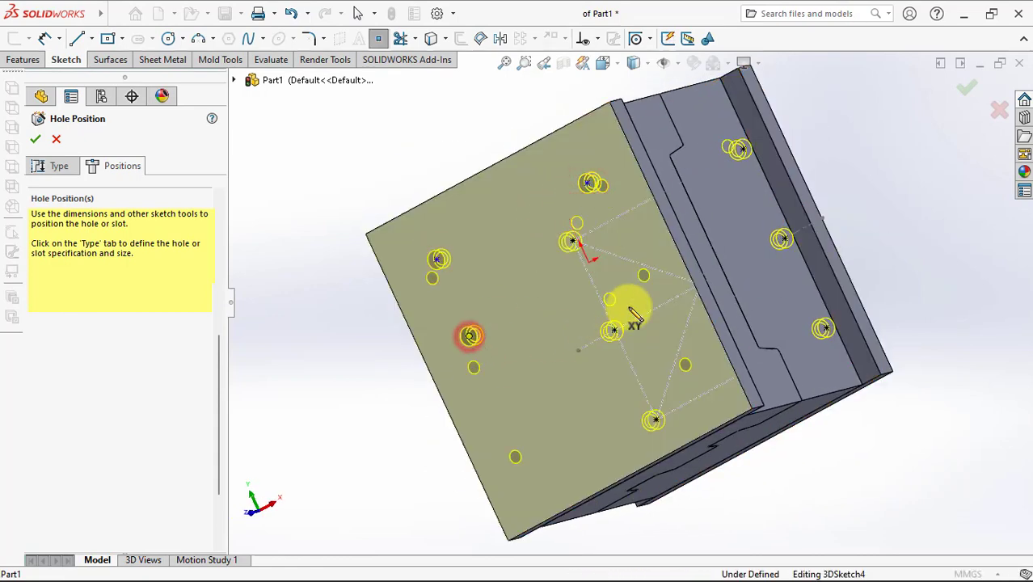
click(665, 288)
click(533, 467)
click(699, 410)
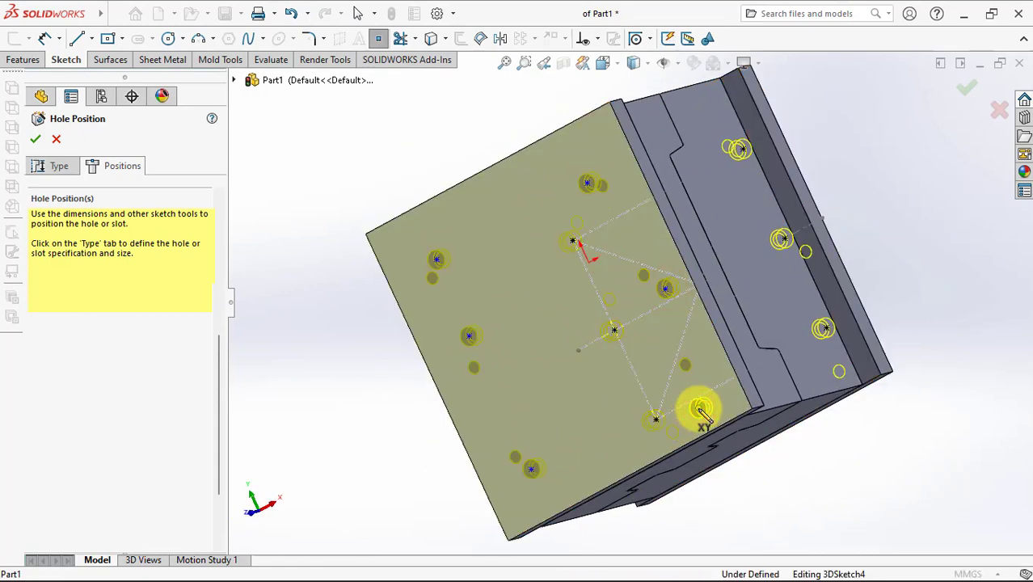
middle_drag(697, 409, 651, 92)
- Open Add Relations and switch the model to wireframe
click(598, 41)
click(624, 76)
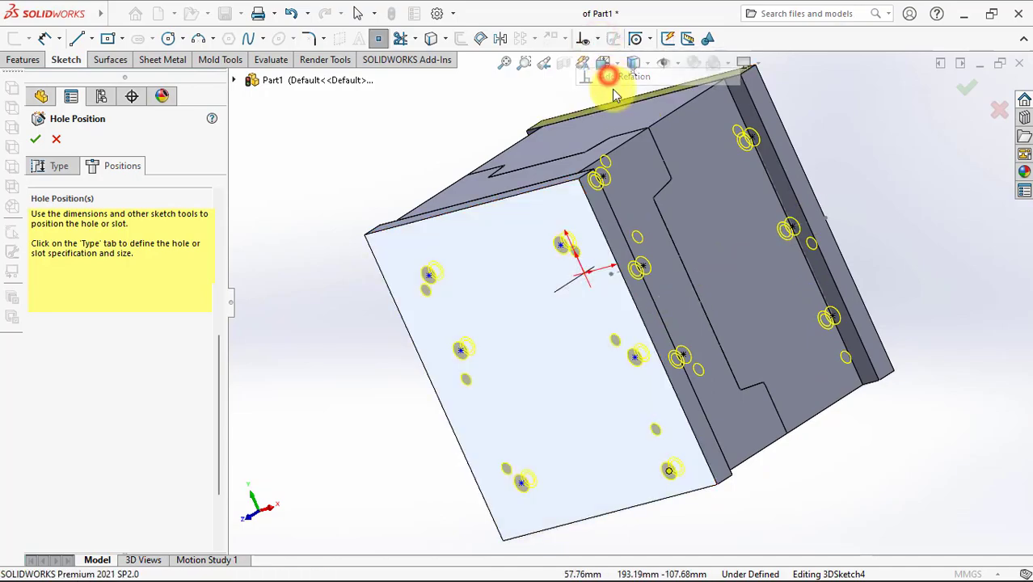
mouse_move(646, 129)
middle_down()
mouse_move(692, 230)
mouse_move(531, 174)
mouse_move(708, 201)
middle_up()
click(635, 63)
click(634, 169)
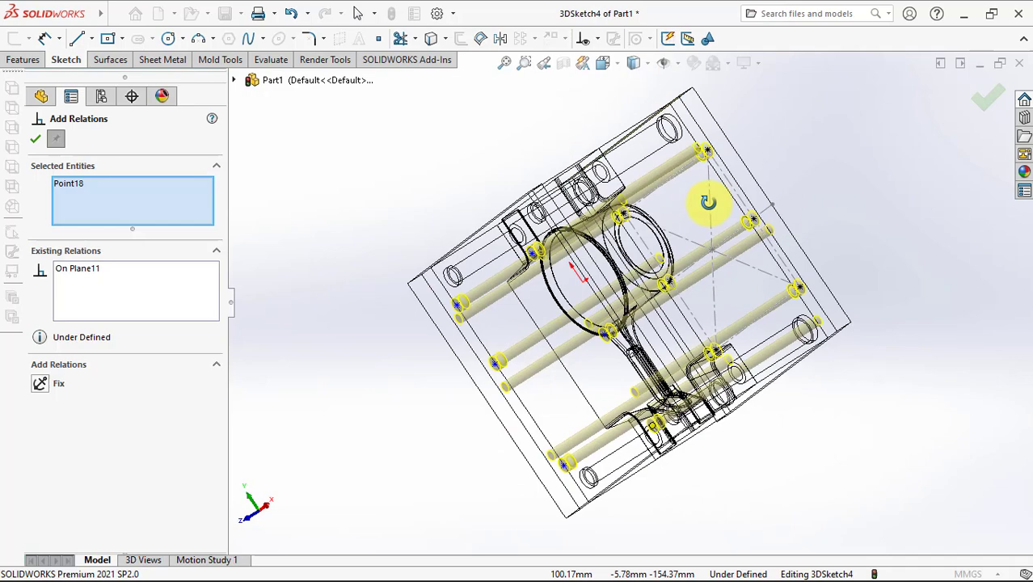
- Align the first hole-point pairs along Z, including Point16/Point5 and Point1/Point14
click(800, 289)
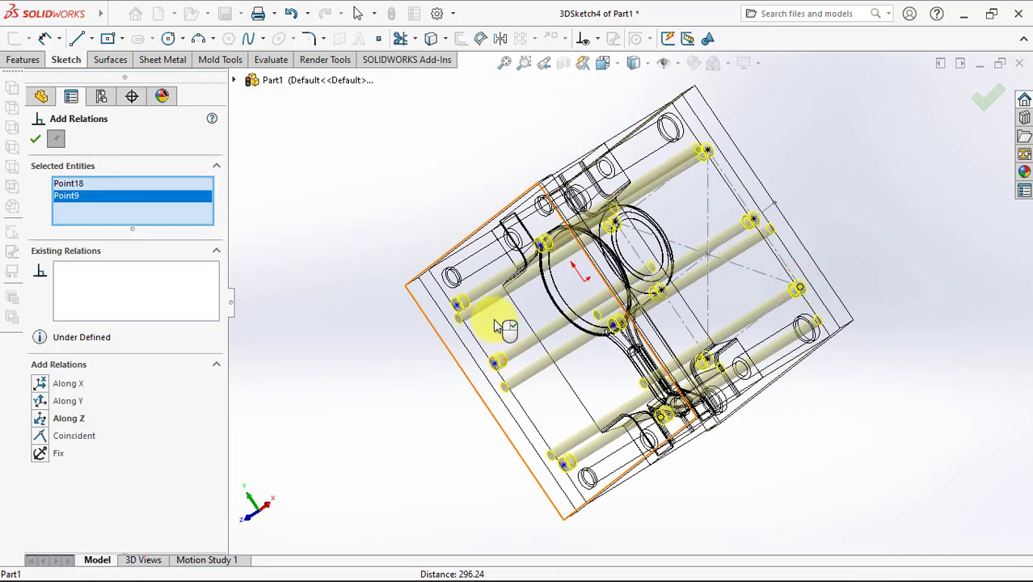
middle_drag(800, 291, 478, 311)
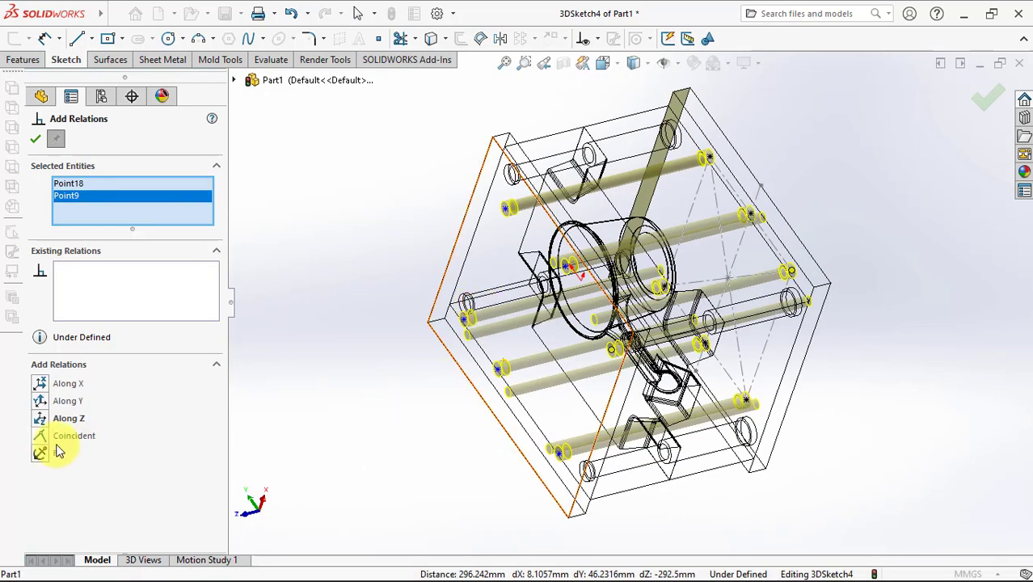
click(40, 419)
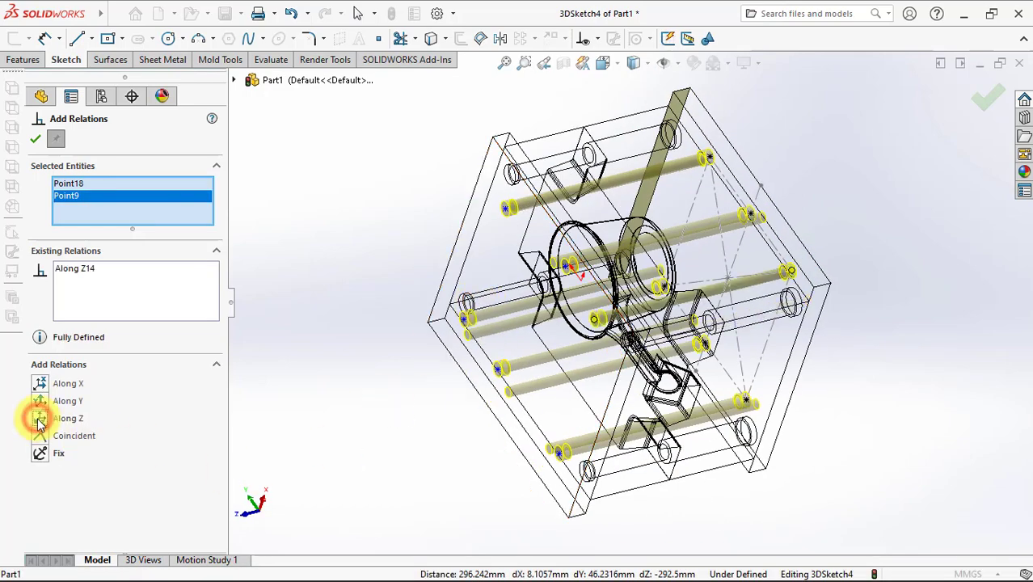
click(564, 265)
click(749, 214)
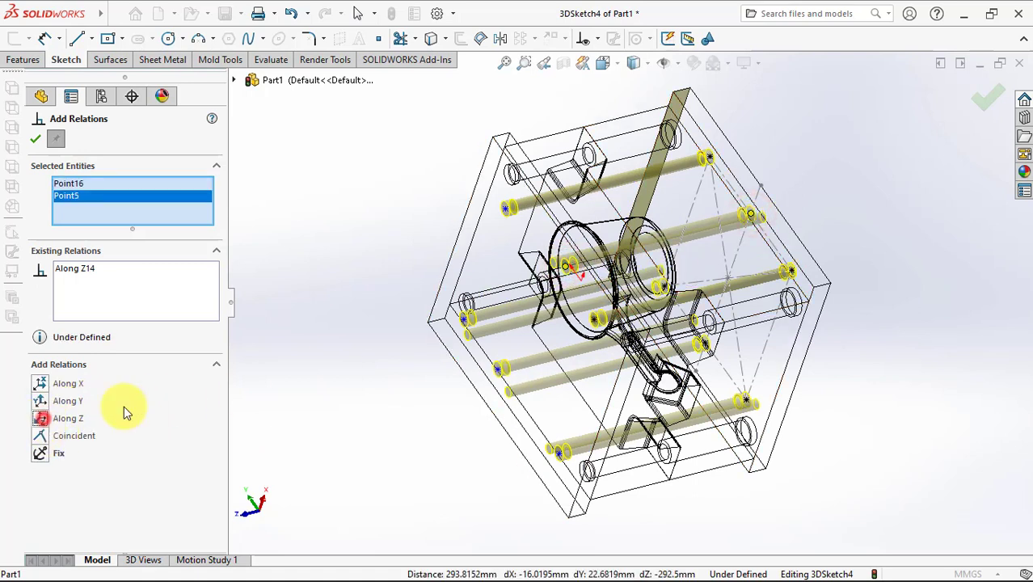
click(39, 418)
click(506, 207)
click(708, 157)
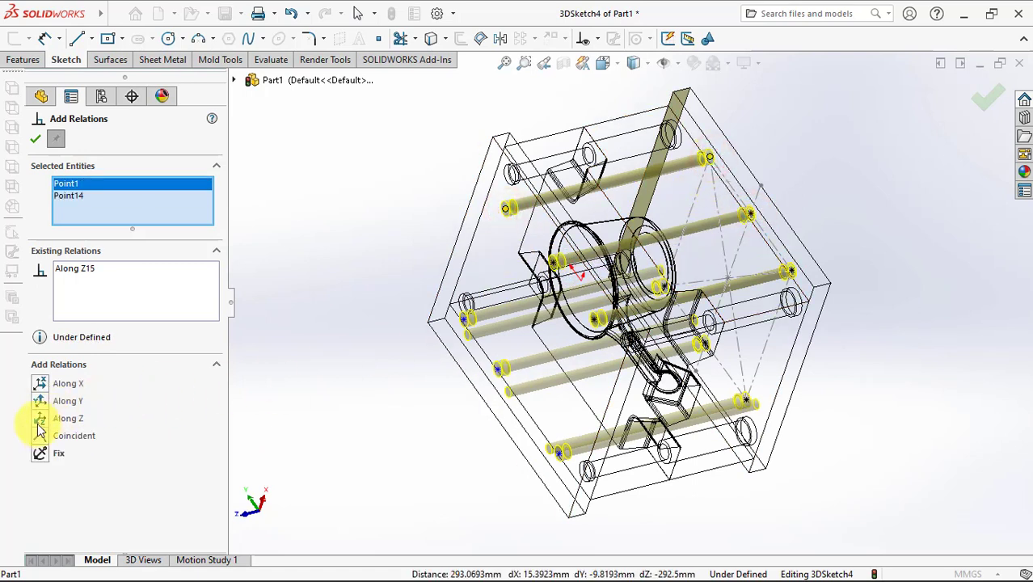
click(39, 421)
- Align Point13/Point3, Point7 and Point11/Point17 along Z, then return to shaded view
click(462, 318)
click(664, 287)
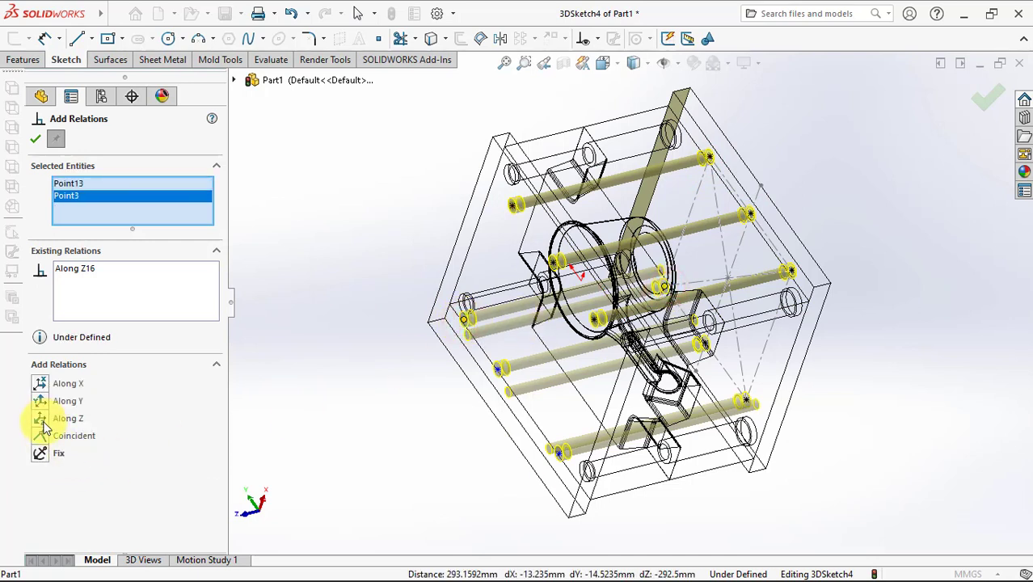
click(40, 417)
click(704, 345)
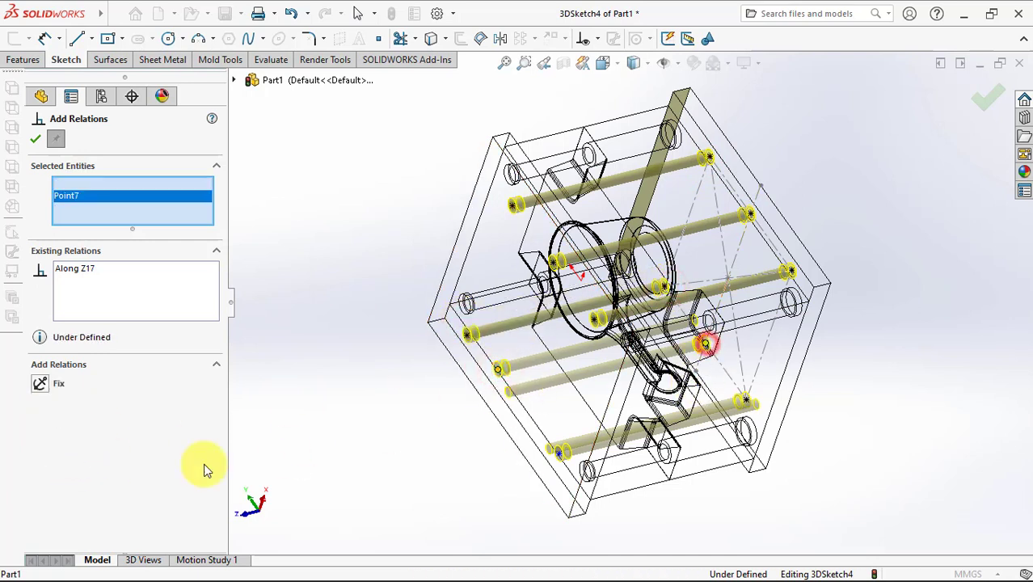
click(40, 418)
click(737, 407)
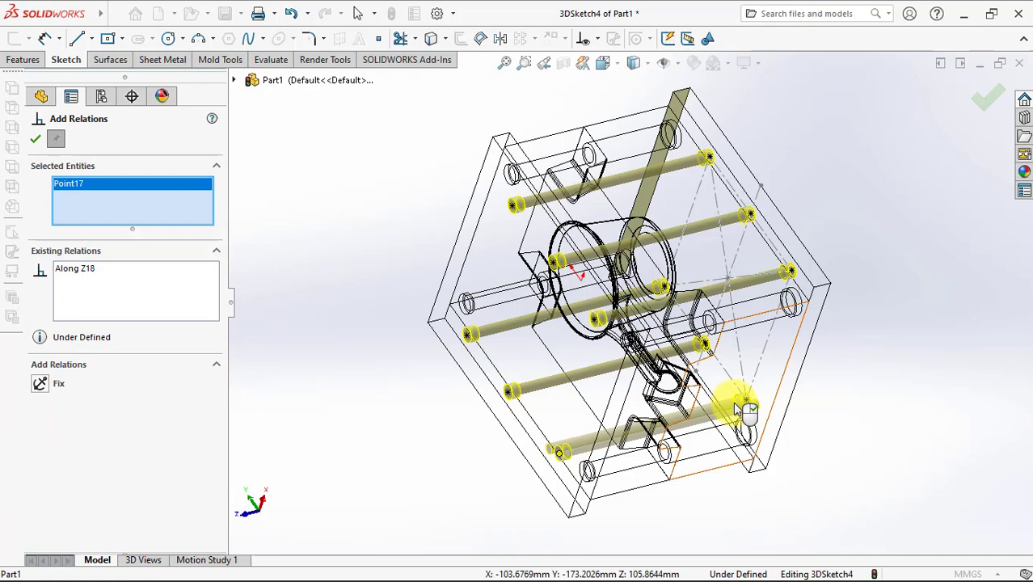
click(745, 401)
click(38, 419)
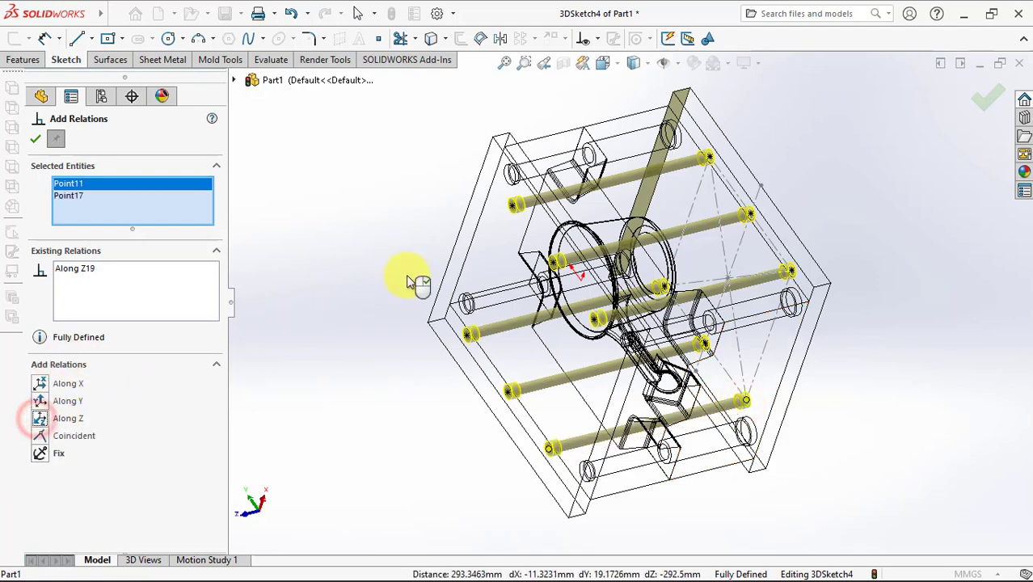
middle_drag(410, 281, 639, 211)
click(633, 65)
middle_drag(688, 127, 988, 109)
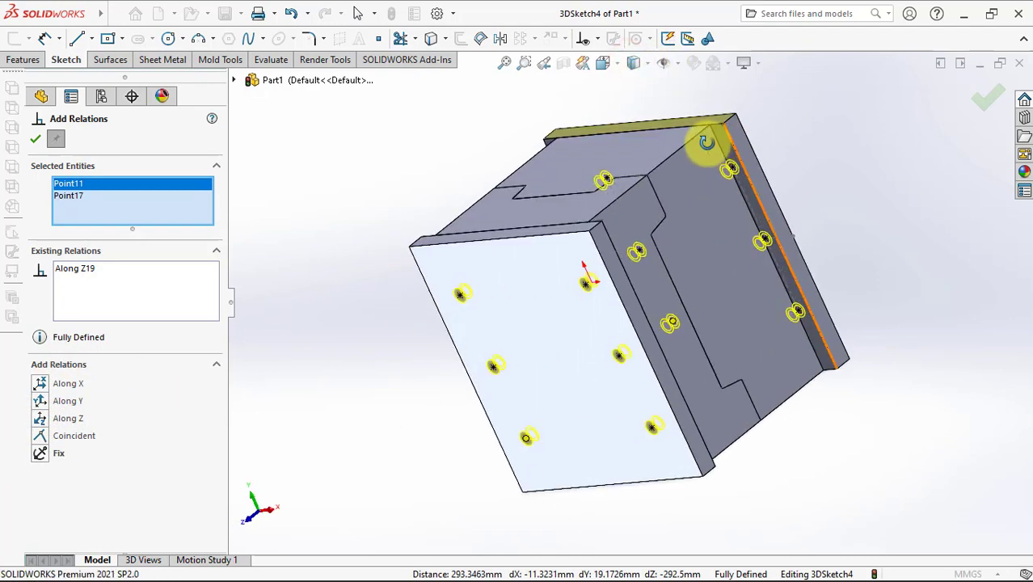
- Accept the relations and complete the M12 counterbore holes through both plates
click(988, 107)
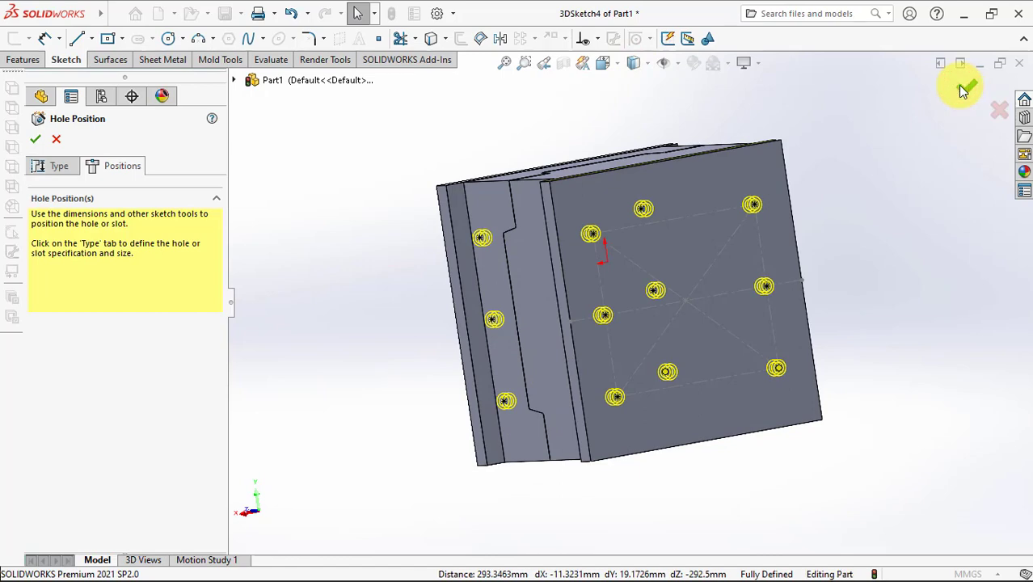
click(963, 89)
click(889, 159)
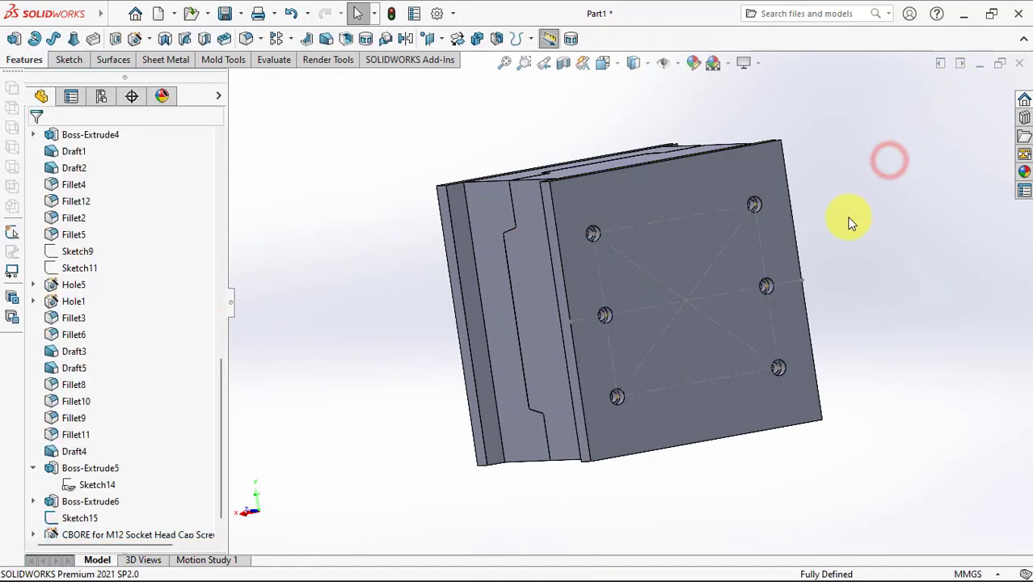
mouse_move(849, 222)
middle_down()
mouse_move(887, 196)
mouse_move(1016, 166)
mouse_move(922, 196)
mouse_move(841, 115)
mouse_move(868, 167)
middle_up()
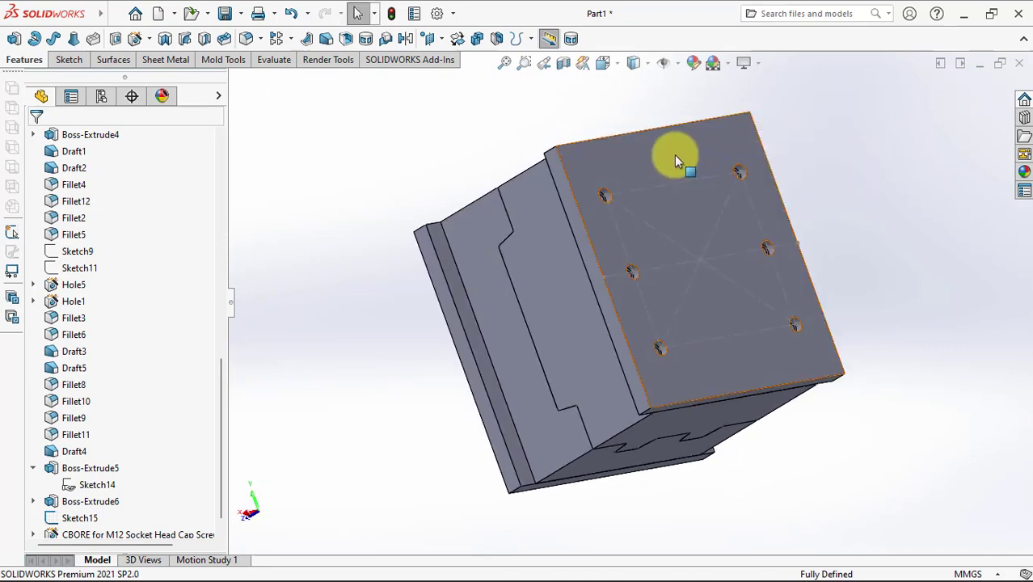
mouse_move(674, 154)
middle_down()
mouse_move(643, 243)
mouse_move(623, 228)
middle_up()
scroll(643, 243, down, 3)
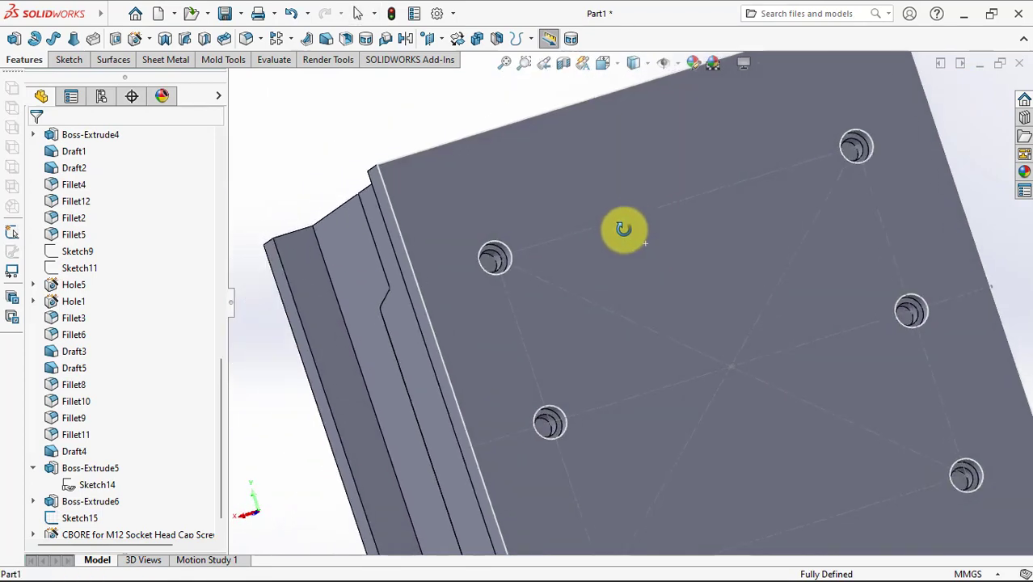
- View the detailing settings under Document Properties in Options
click(425, 21)
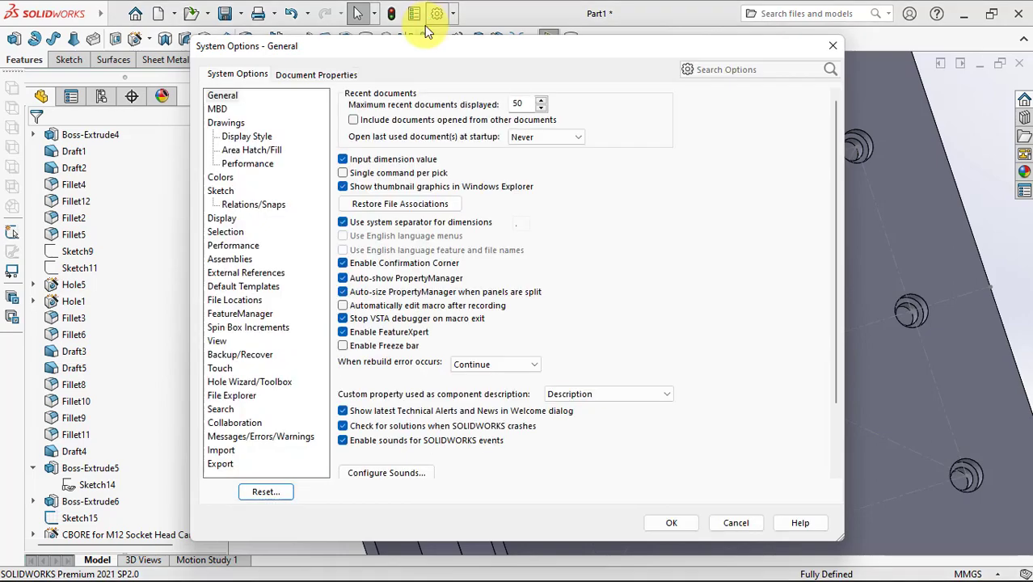
click(323, 73)
click(227, 177)
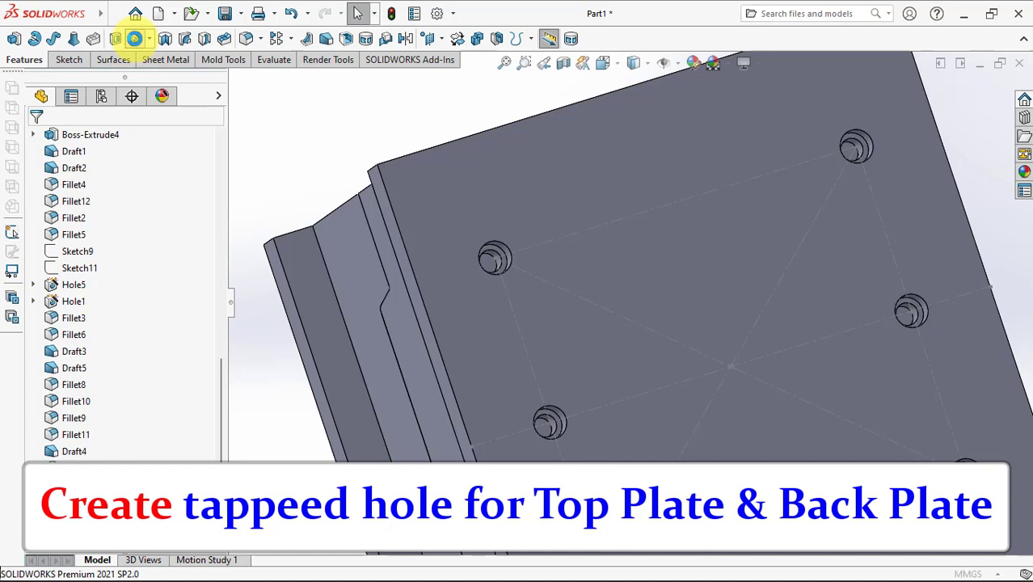
- Start a new M12x1.25 bottoming tapped hole and set its end condition to Blind
click(135, 39)
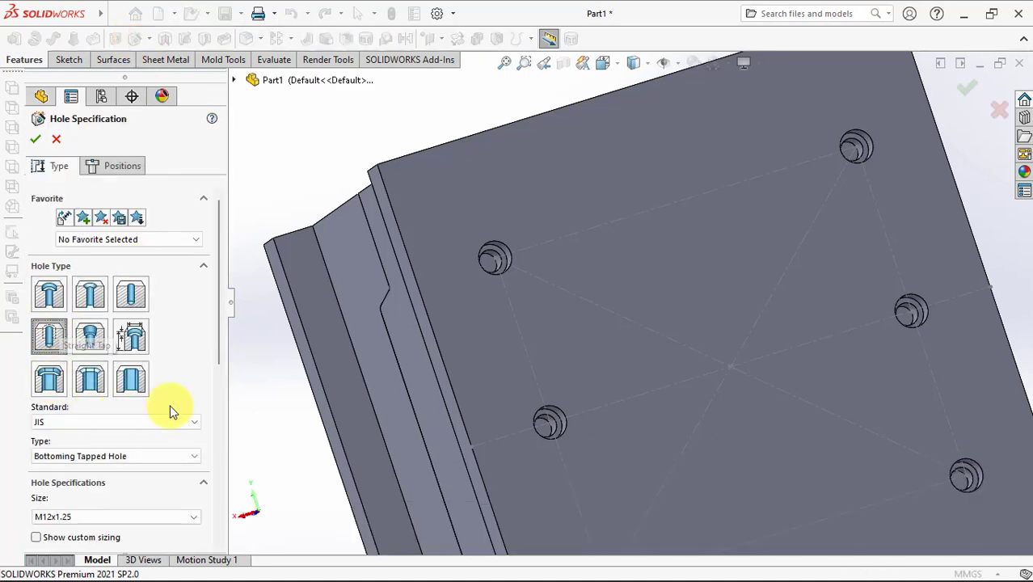
drag(218, 354, 223, 416)
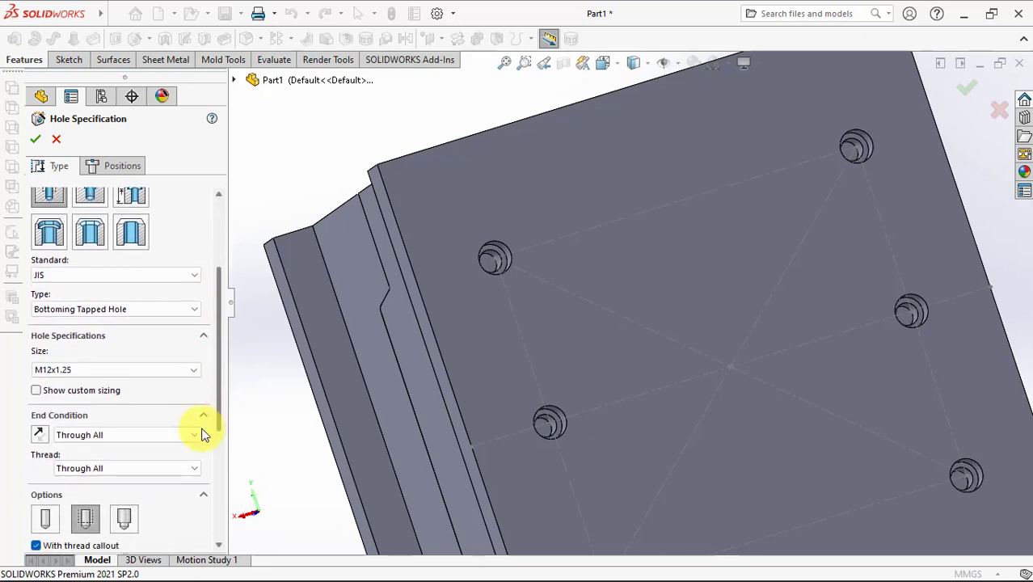
click(114, 437)
click(113, 448)
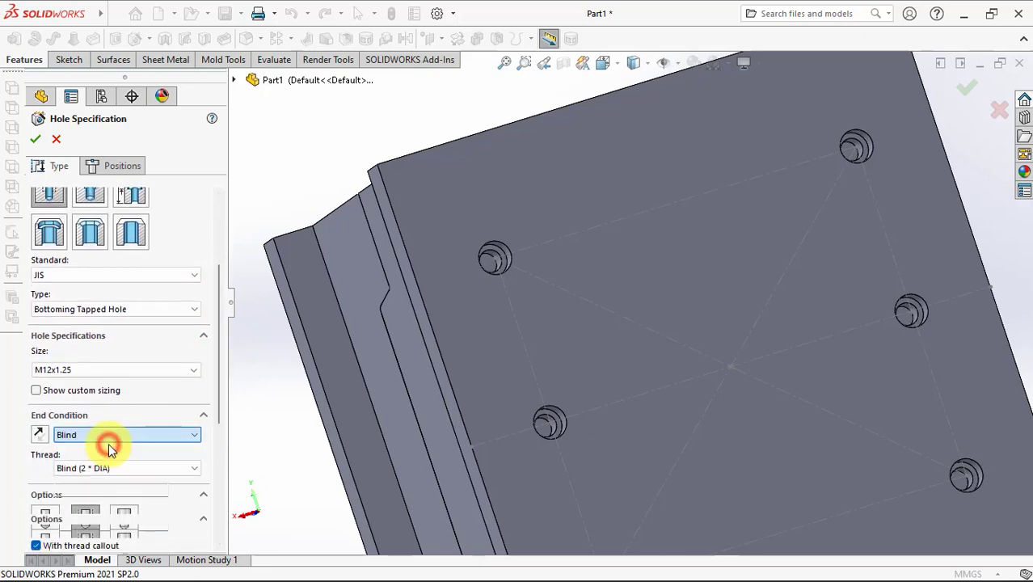
mouse_move(218, 400)
mouse_down()
mouse_move(224, 459)
mouse_move(206, 461)
mouse_up()
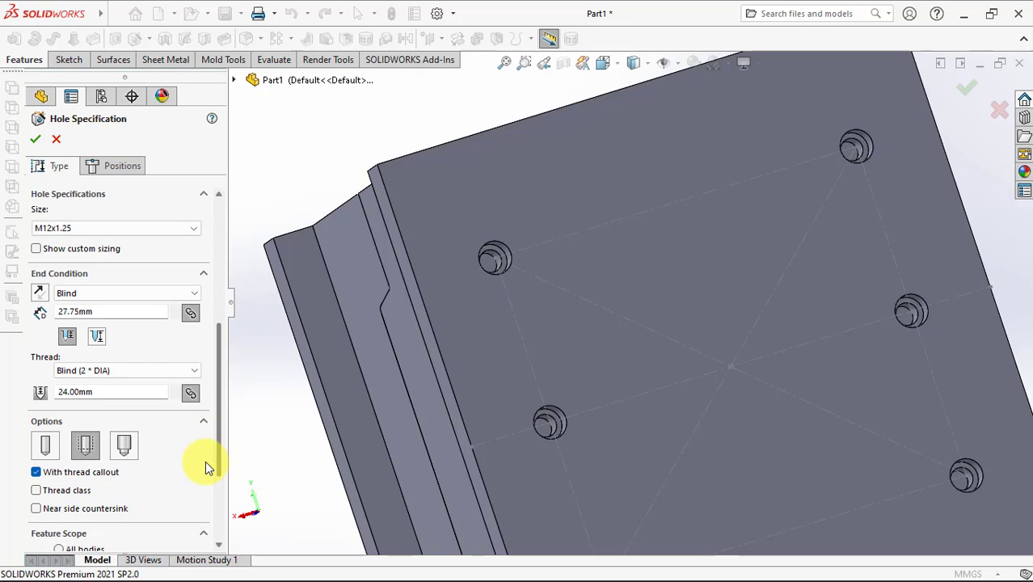
- Begin positioning the tapped holes with a 3D sketch of points on the plate
click(111, 167)
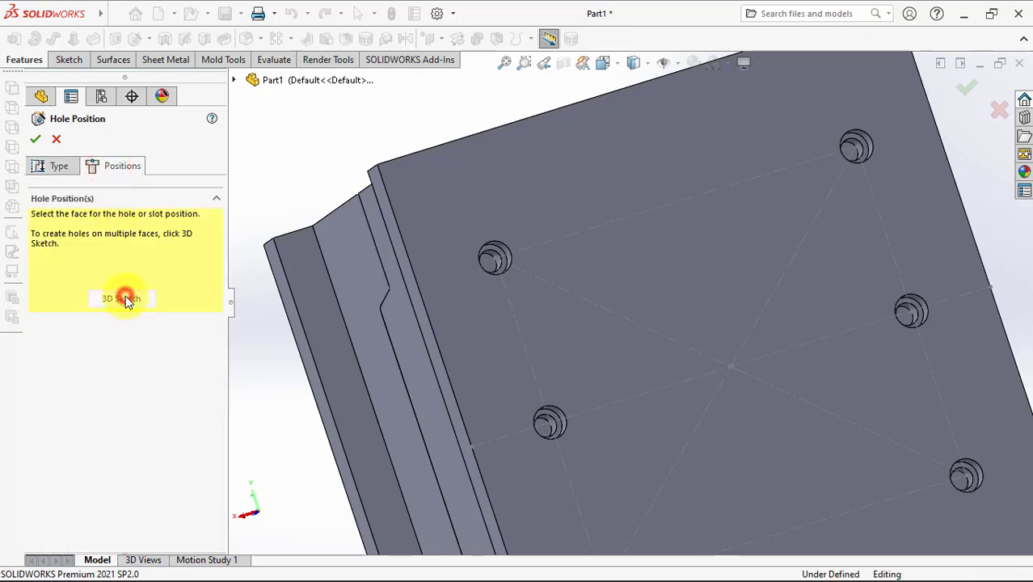
click(125, 299)
scroll(519, 295, down, 3)
scroll(473, 231, down, 3)
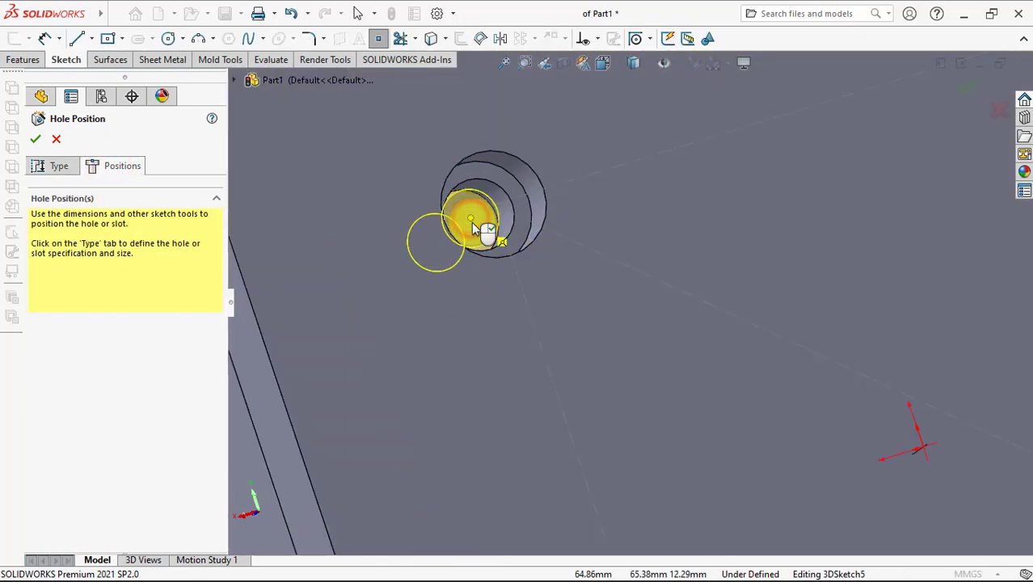
scroll(565, 266, up, 5)
scroll(534, 340, down, 5)
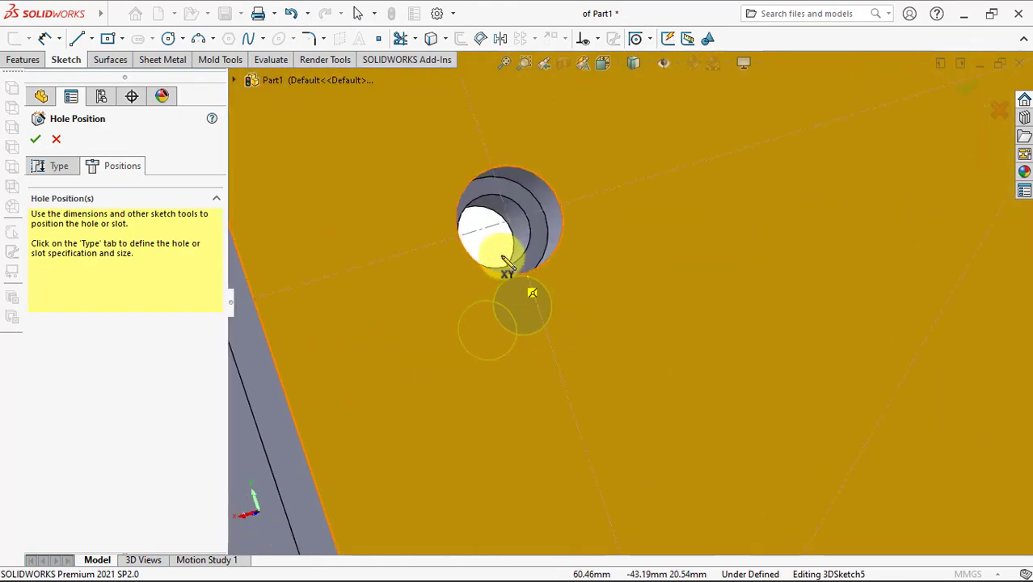
scroll(501, 255, up, 2)
scroll(634, 489, up, 3)
scroll(646, 480, up, 2)
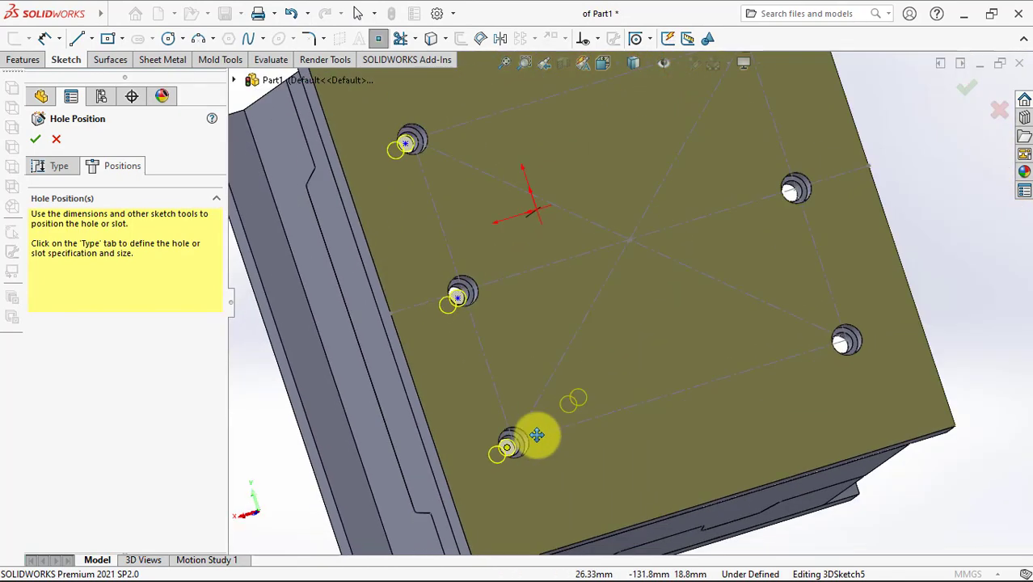
scroll(541, 387, down, 5)
scroll(560, 235, up, 3)
scroll(566, 295, up, 1)
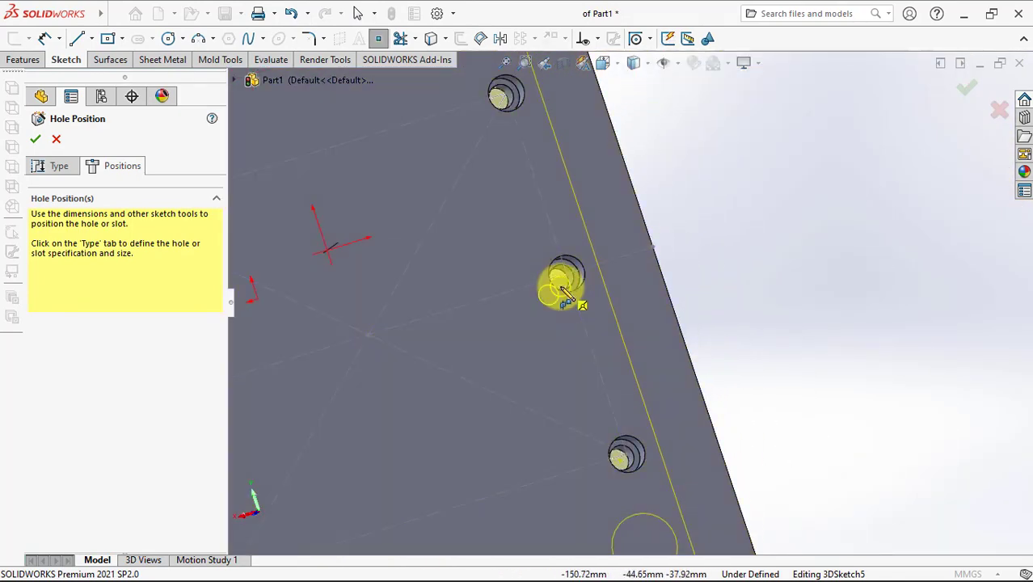
scroll(565, 283, down, 2)
scroll(558, 105, down, 2)
scroll(603, 189, down, 2)
scroll(608, 194, down, 1)
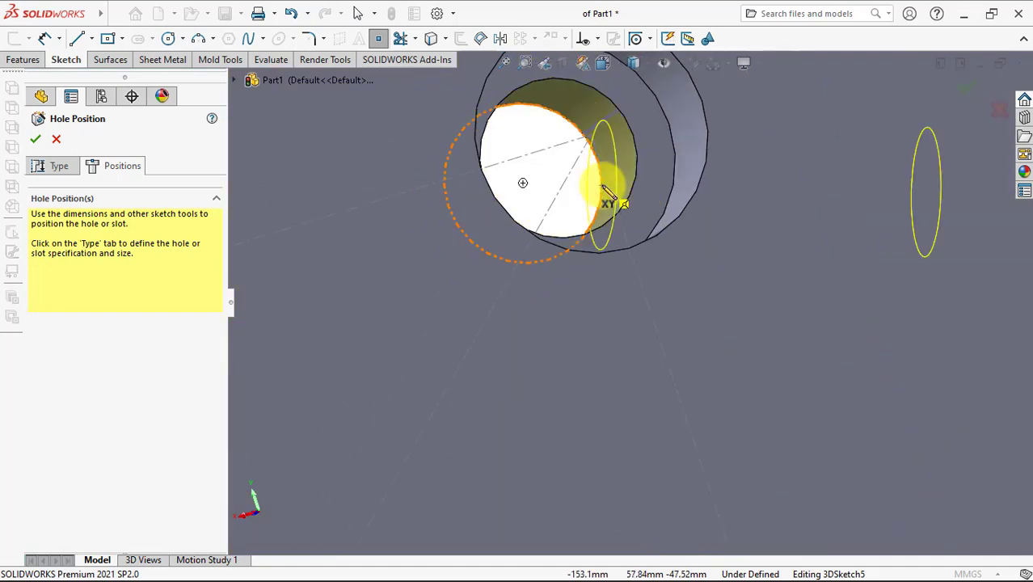
scroll(607, 194, up, 2)
scroll(554, 189, up, 3)
mouse_move(553, 189)
middle_down()
mouse_move(722, 166)
mouse_move(741, 132)
mouse_move(450, 341)
middle_up()
scroll(428, 343, down, 3)
scroll(477, 348, down, 2)
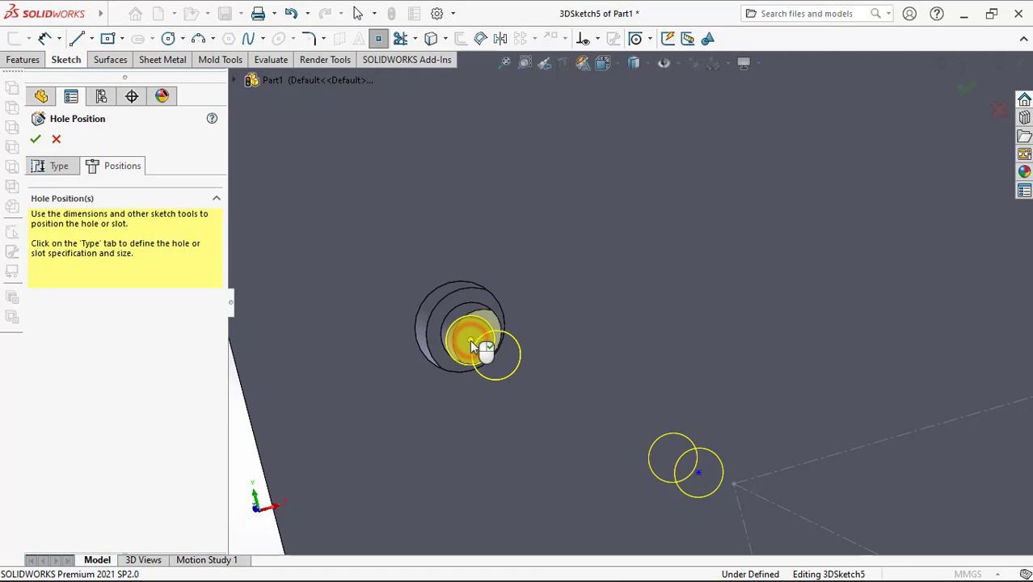
scroll(472, 346, up, 5)
scroll(806, 208, down, 4)
scroll(742, 353, up, 3)
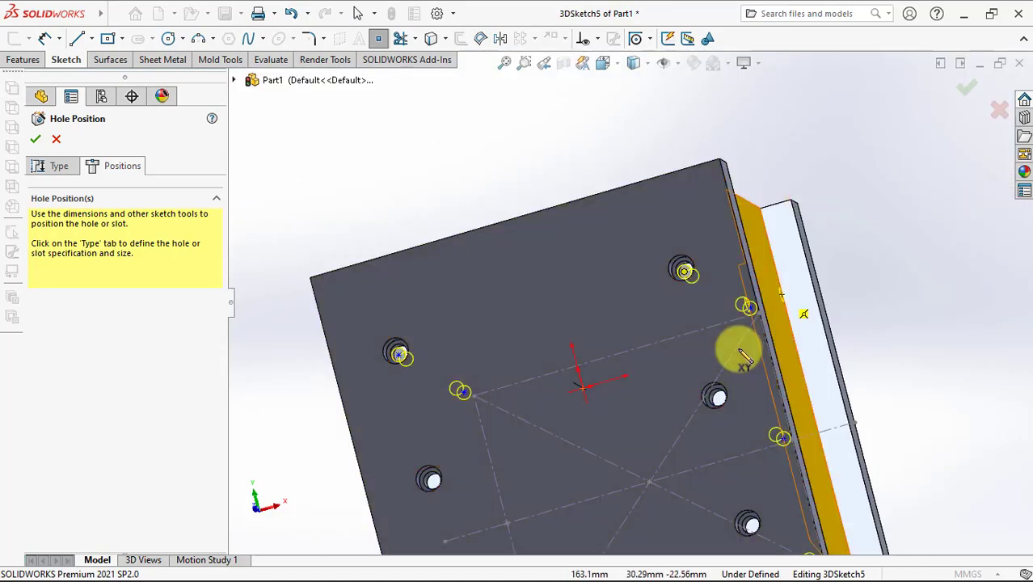
scroll(711, 404, down, 3)
scroll(675, 449, up, 2)
scroll(426, 387, down, 2)
scroll(340, 352, down, 1)
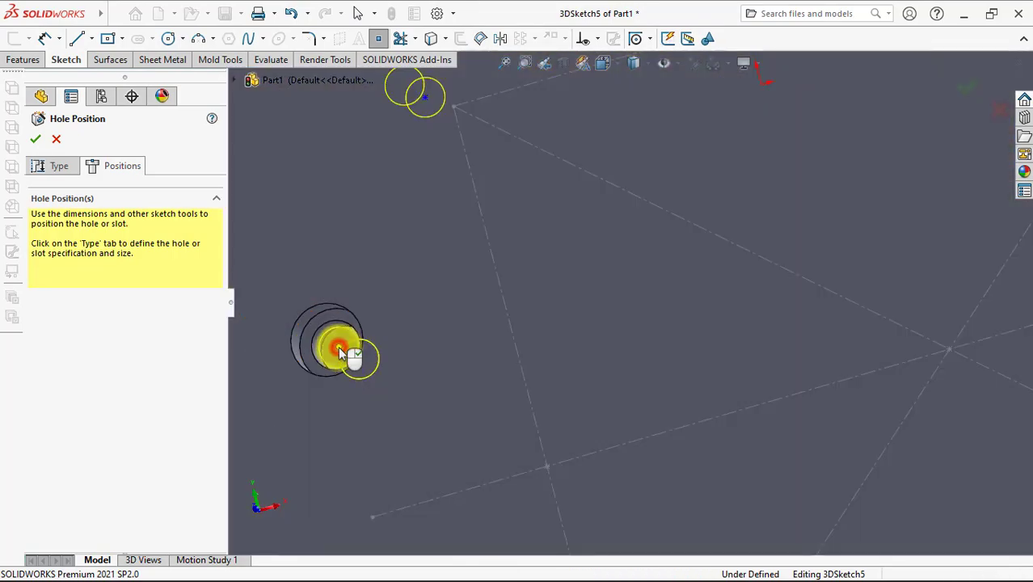
scroll(552, 526, up, 3)
scroll(808, 305, down, 3)
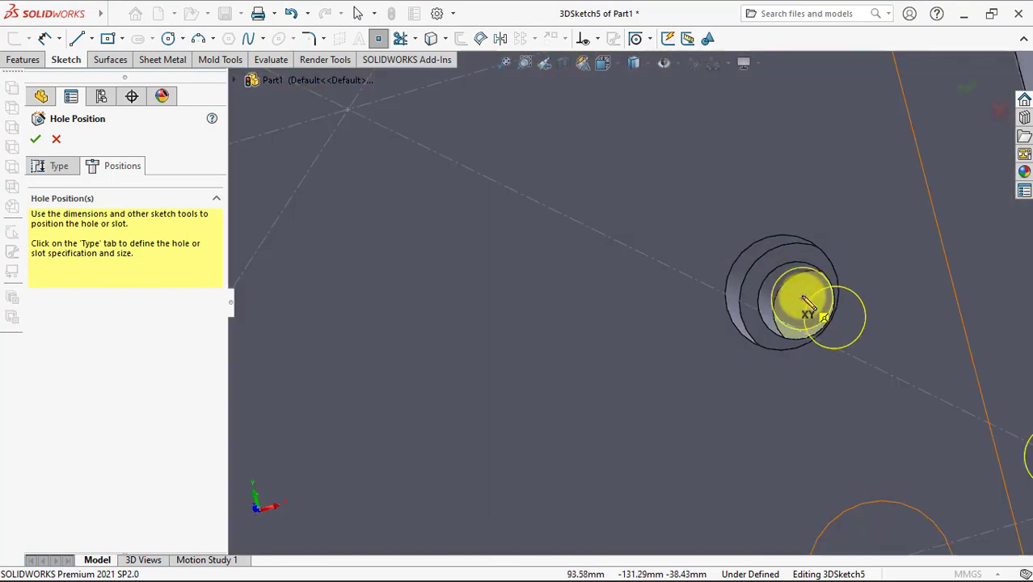
key(Escape)
- Place a hole point and make the first points concentric with their counterbore holes
click(780, 304)
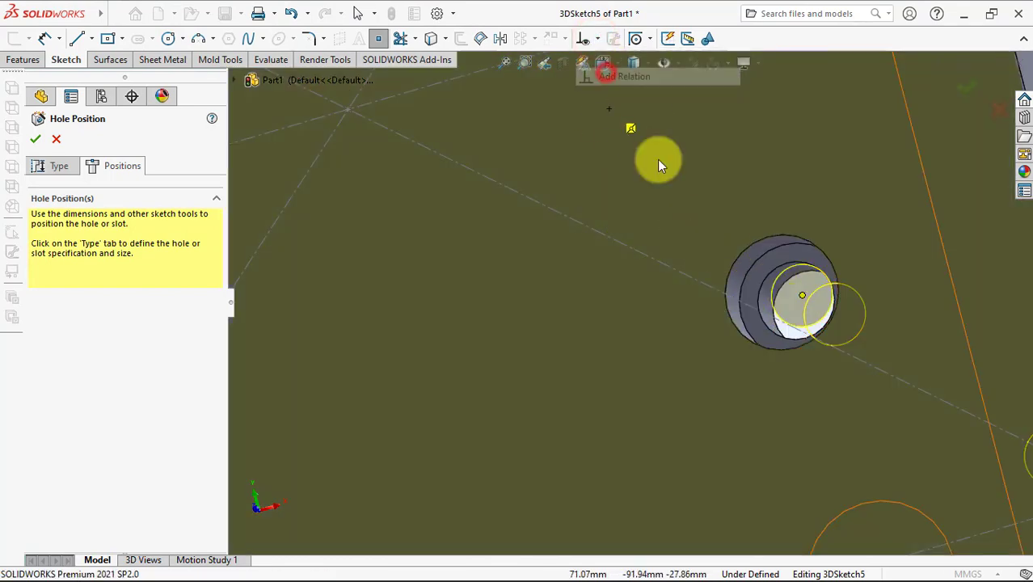
click(769, 276)
click(750, 241)
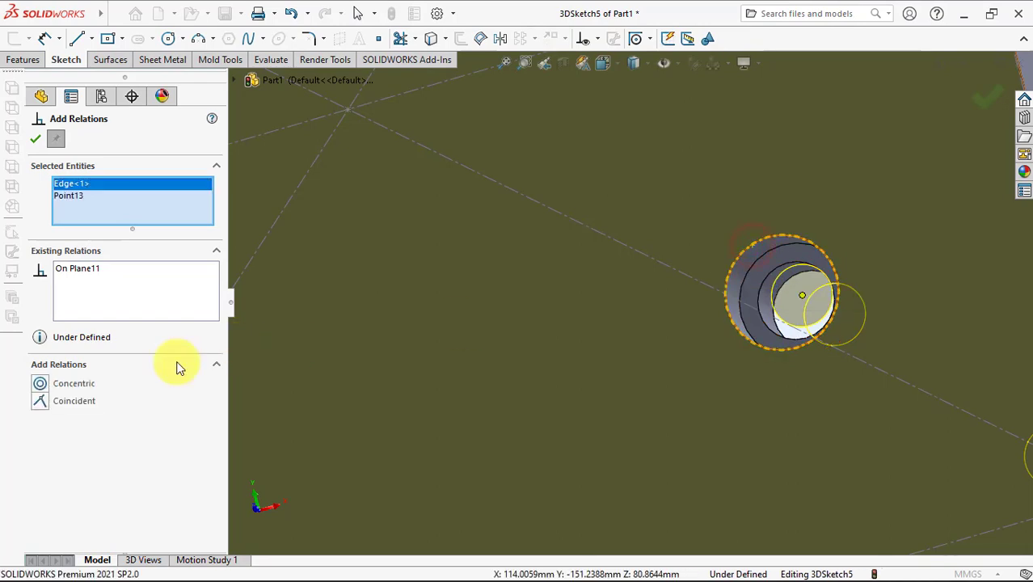
click(39, 386)
scroll(624, 362, up, 3)
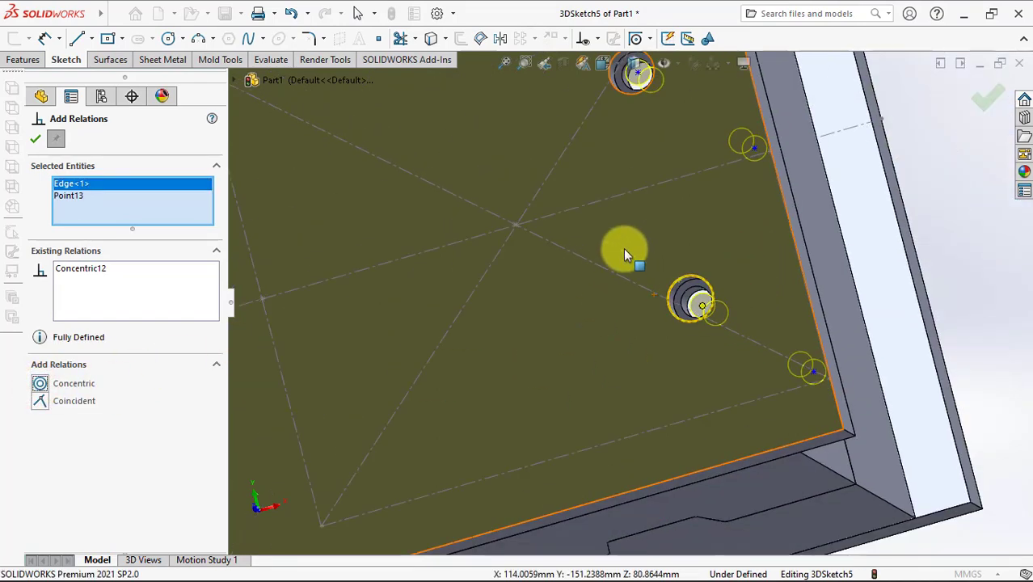
scroll(624, 382, down, 2)
scroll(624, 383, down, 3)
click(568, 141)
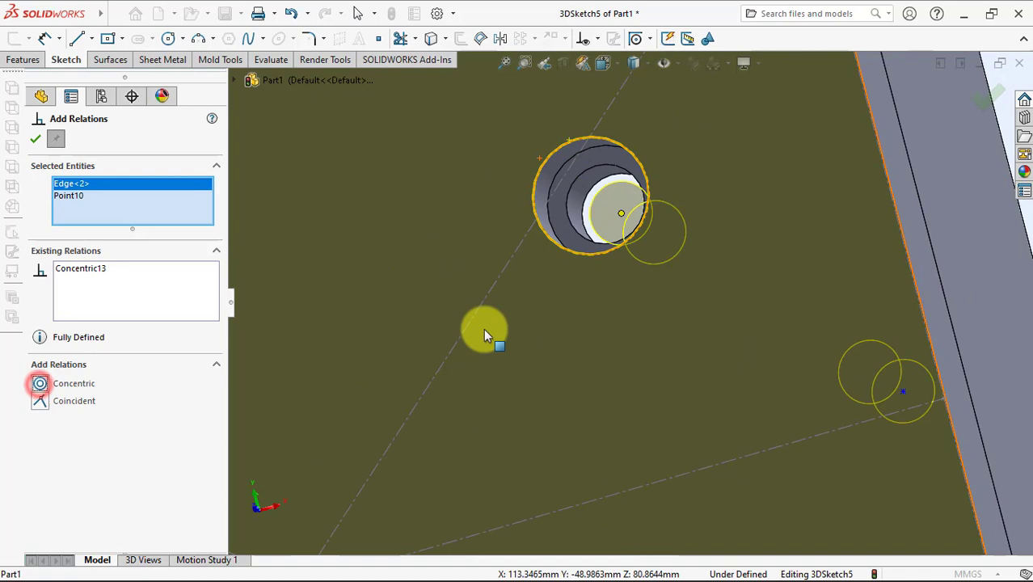
scroll(493, 327, up, 3)
scroll(587, 267, down, 2)
scroll(578, 291, down, 2)
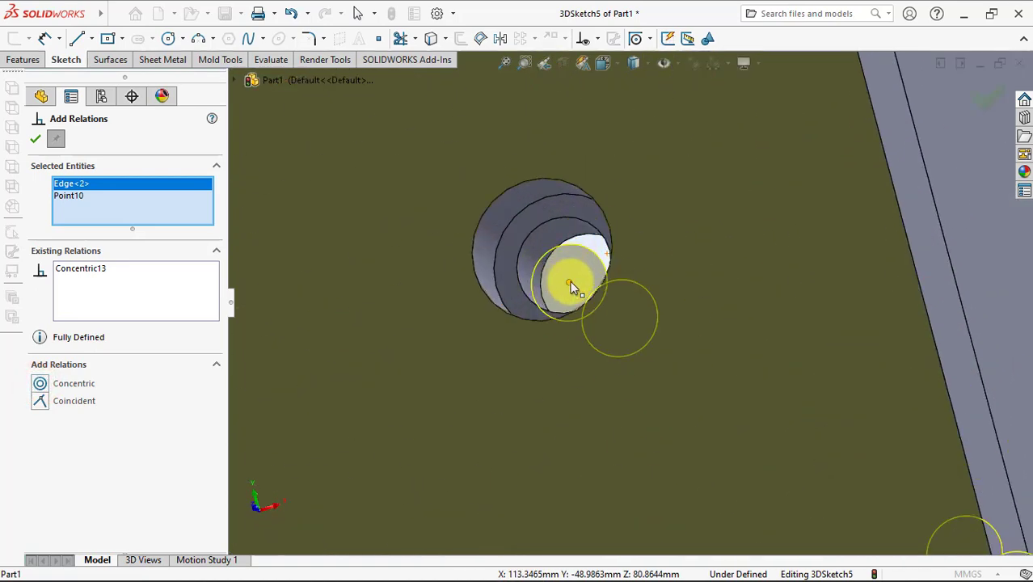
click(499, 195)
click(39, 383)
scroll(703, 270, down, 2)
scroll(565, 330, down, 3)
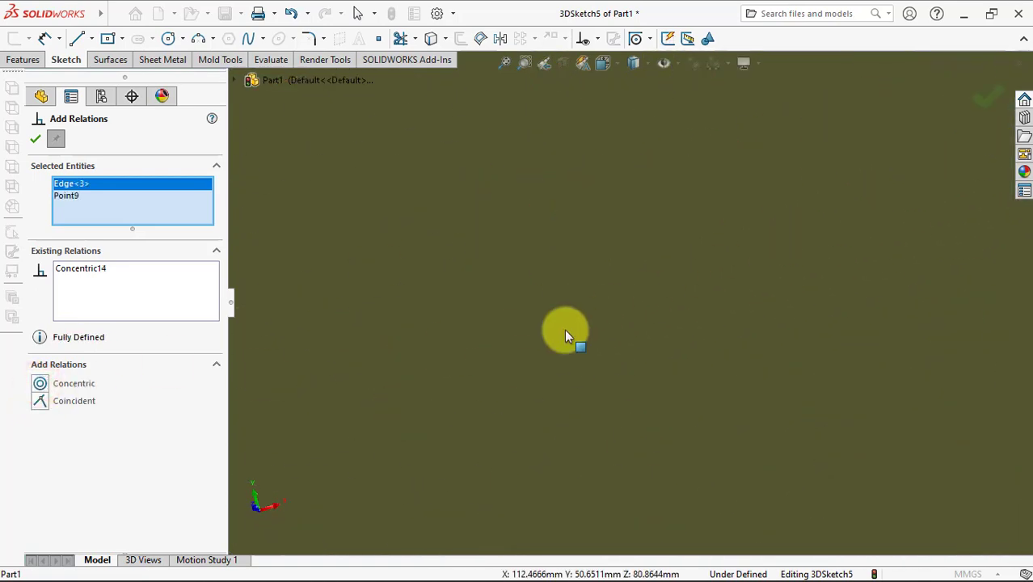
scroll(566, 339, up, 3)
scroll(424, 373, down, 3)
- Make the next three points concentric with their counterbore hole edges
click(362, 281)
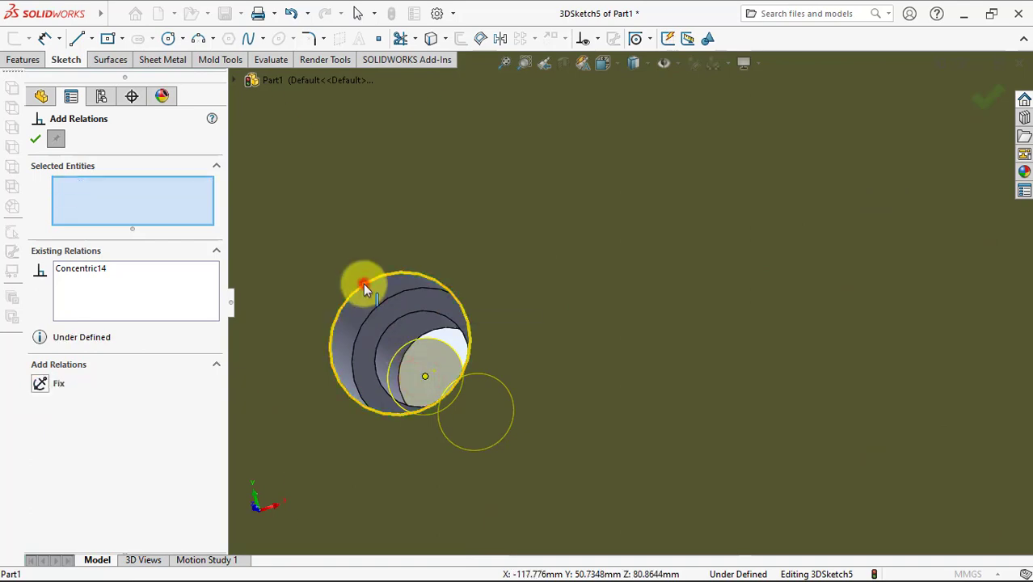
click(425, 376)
click(40, 391)
scroll(622, 449, up, 3)
scroll(641, 394, down, 2)
click(642, 394)
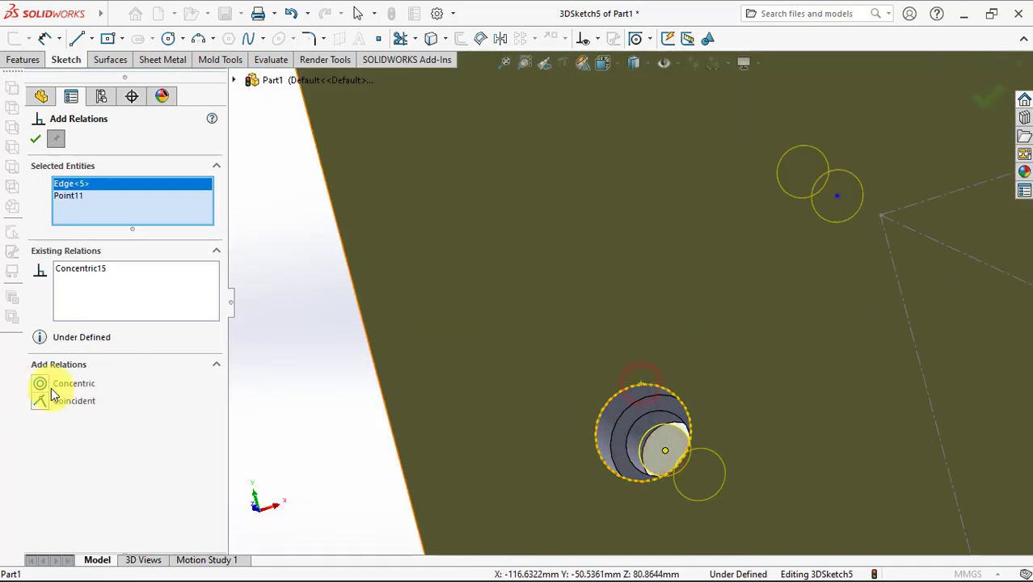
click(50, 388)
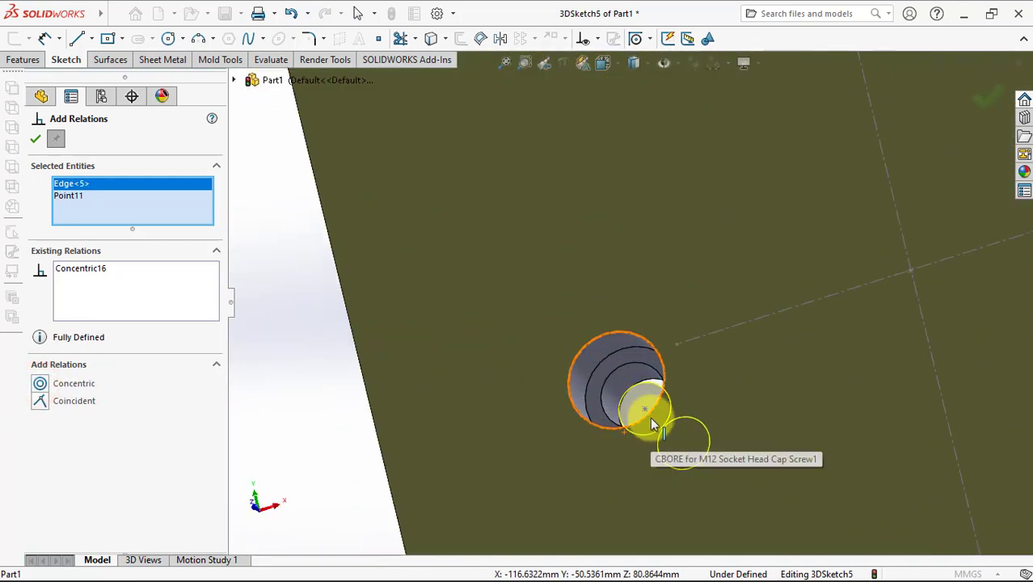
click(602, 329)
click(389, 372)
click(40, 383)
scroll(563, 382, up, 5)
middle_drag(541, 330, 604, 368)
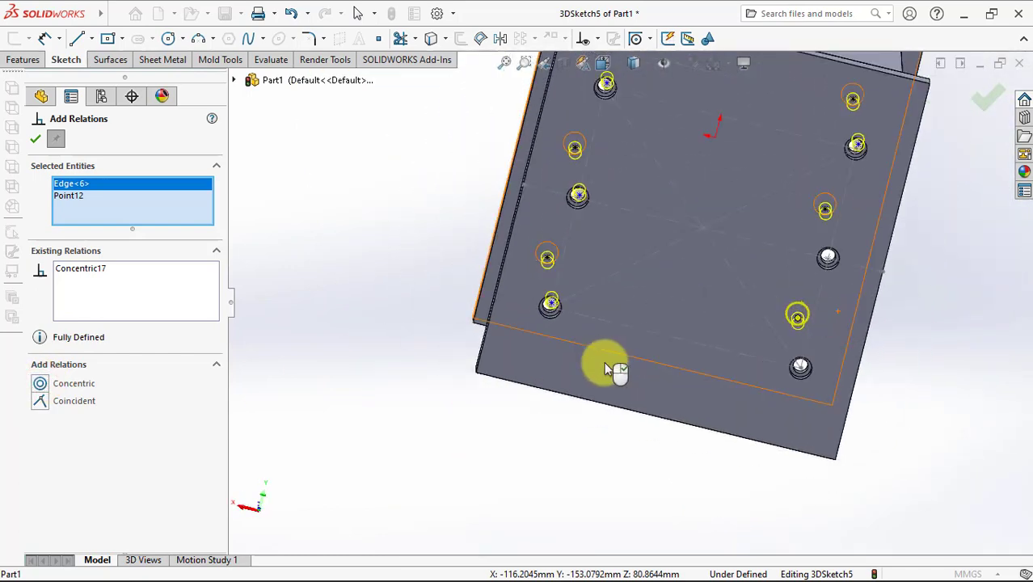
scroll(549, 307, down, 6)
- Centre four more points, including the top and upper holes, on their counterbore edges
click(454, 219)
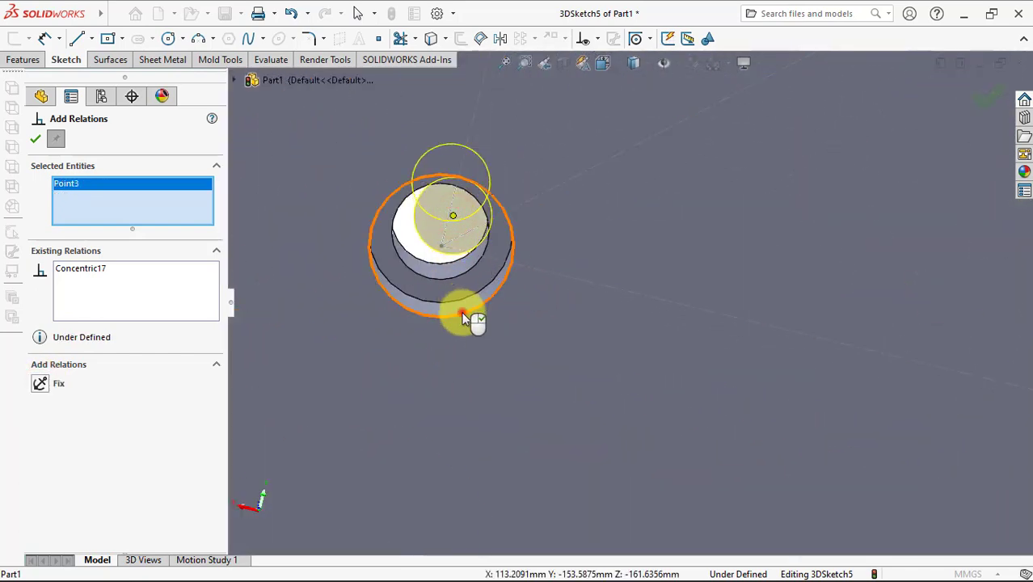
click(461, 314)
click(41, 383)
scroll(772, 332, up, 5)
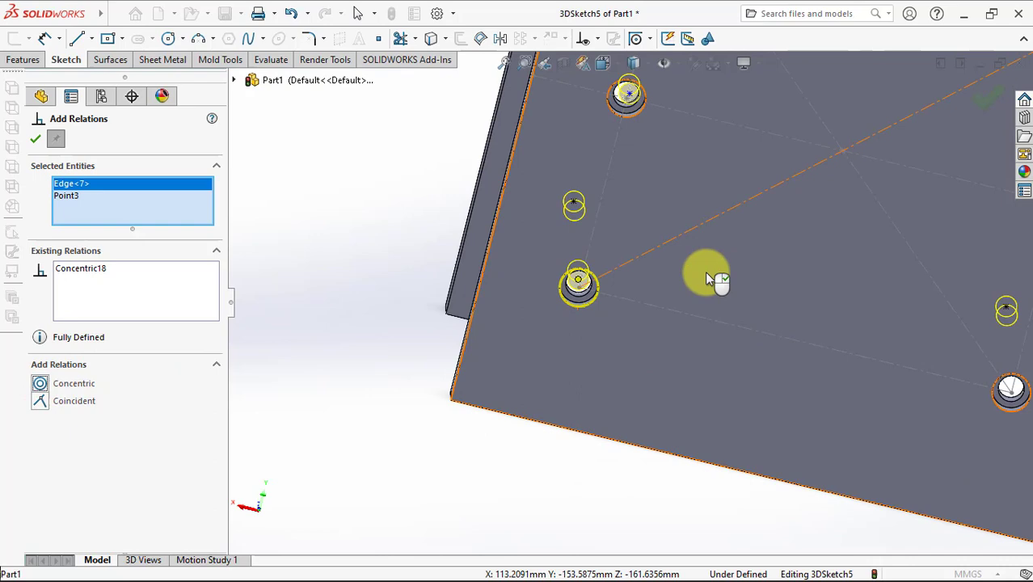
scroll(646, 267, down, 3)
scroll(627, 307, down, 3)
click(646, 361)
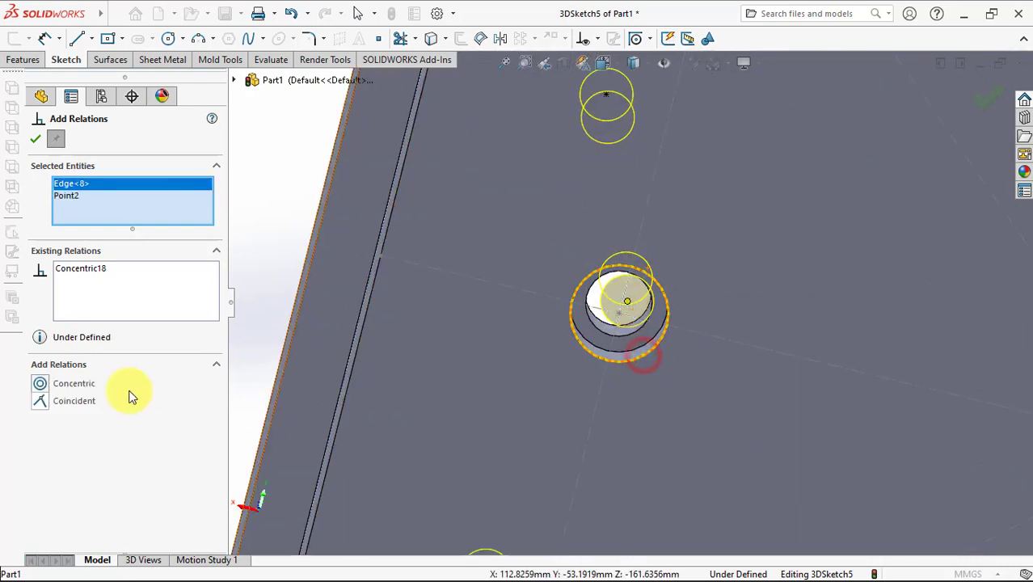
click(39, 390)
scroll(708, 265, up, 3)
scroll(669, 126, down, 2)
click(647, 105)
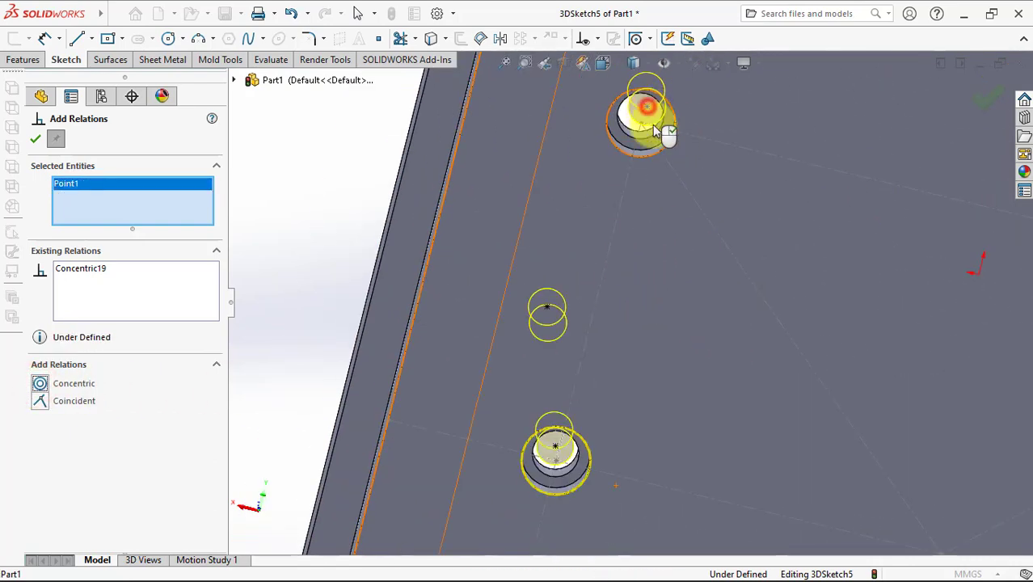
click(646, 158)
click(39, 383)
scroll(489, 292, up, 3)
scroll(961, 346, down, 3)
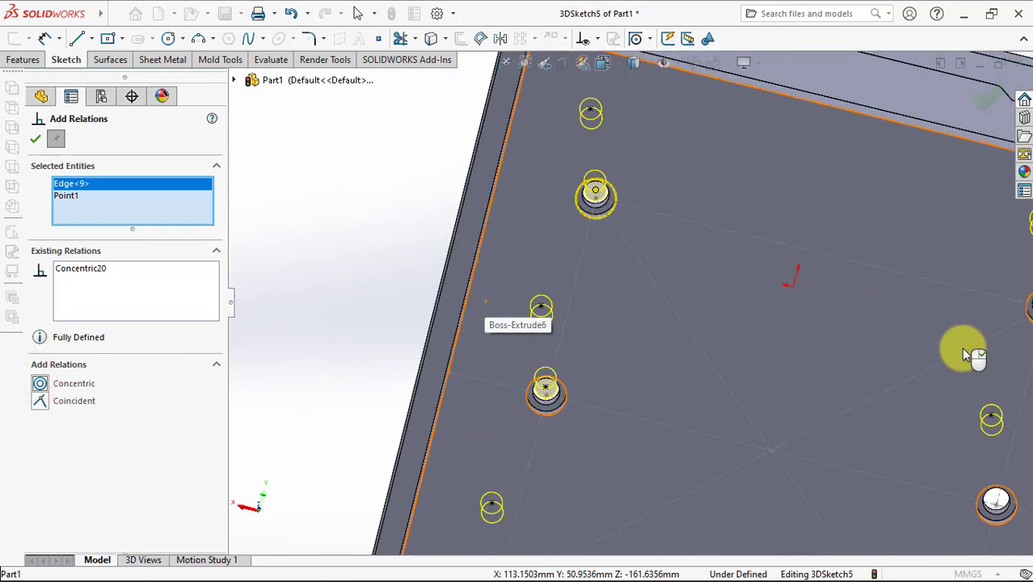
ctrl+middle_drag(960, 346, 664, 286)
scroll(747, 259, down, 3)
click(730, 221)
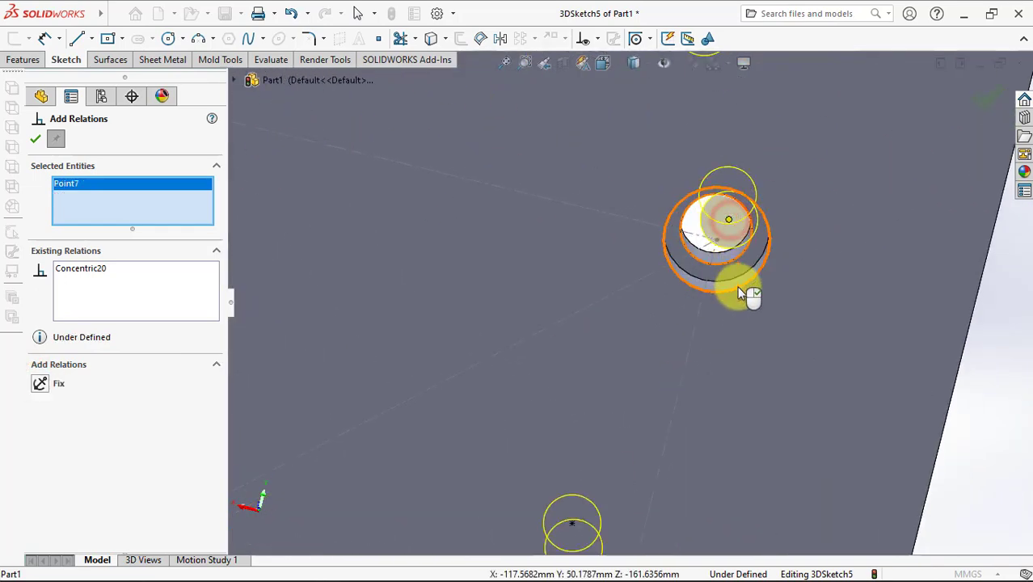
click(740, 287)
click(40, 385)
scroll(572, 406, up, 3)
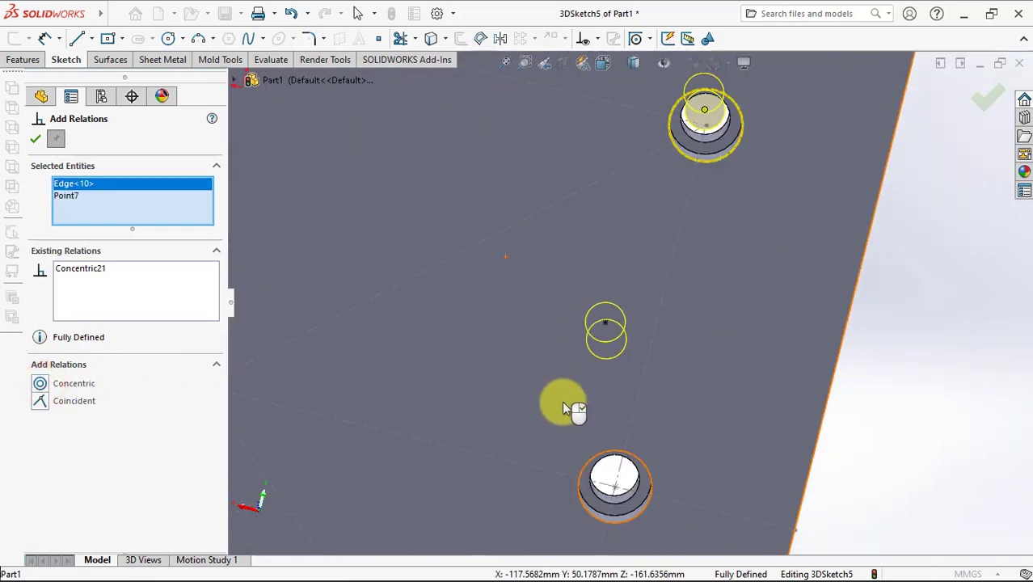
scroll(610, 388, up, 3)
ctrl+middle_drag(607, 388, 638, 400)
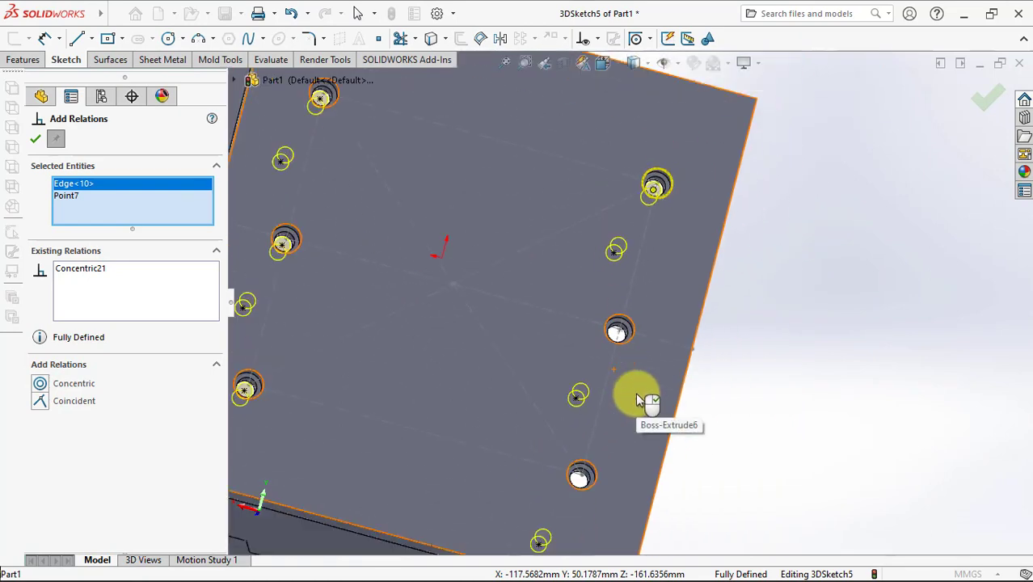
mouse_move(620, 436)
middle_down()
mouse_move(629, 374)
mouse_move(641, 388)
mouse_move(503, 396)
middle_up()
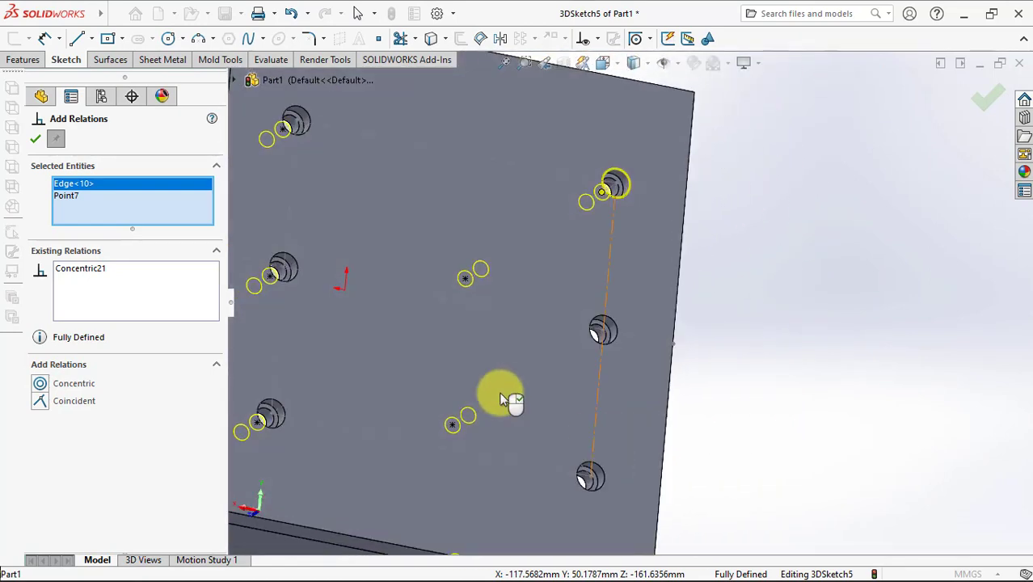
- Close the relations, check the hole type settings, and return to hole positions
click(38, 140)
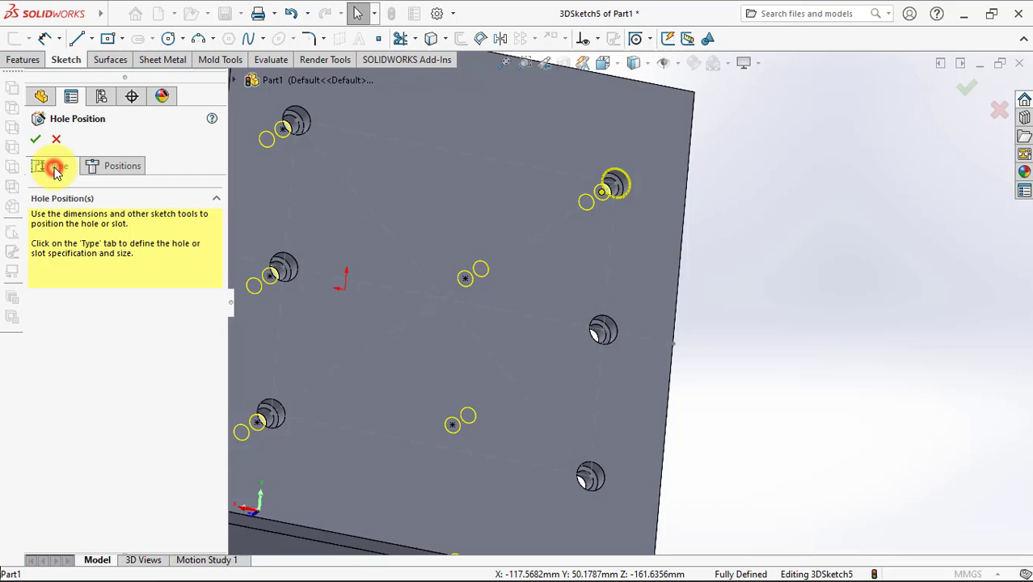
click(55, 170)
click(105, 164)
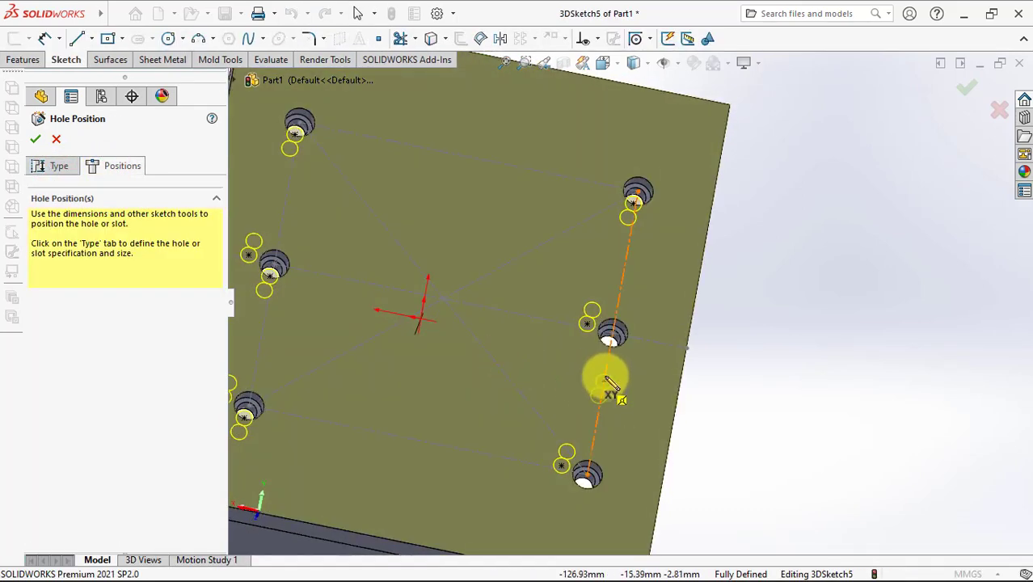
scroll(610, 383, up, 5)
middle_drag(618, 323, 633, 361)
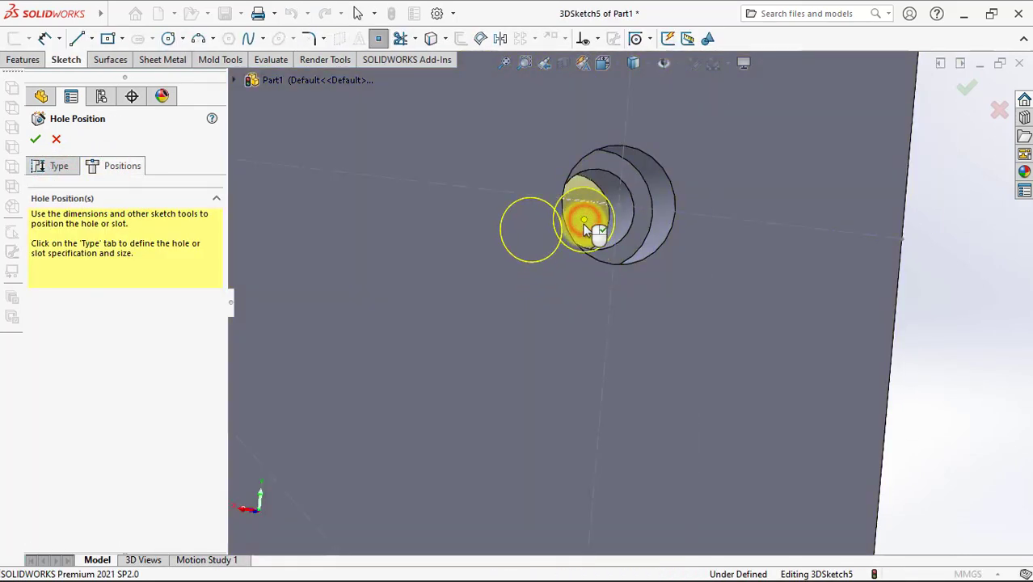
scroll(585, 229, down, 5)
scroll(569, 507, up, 5)
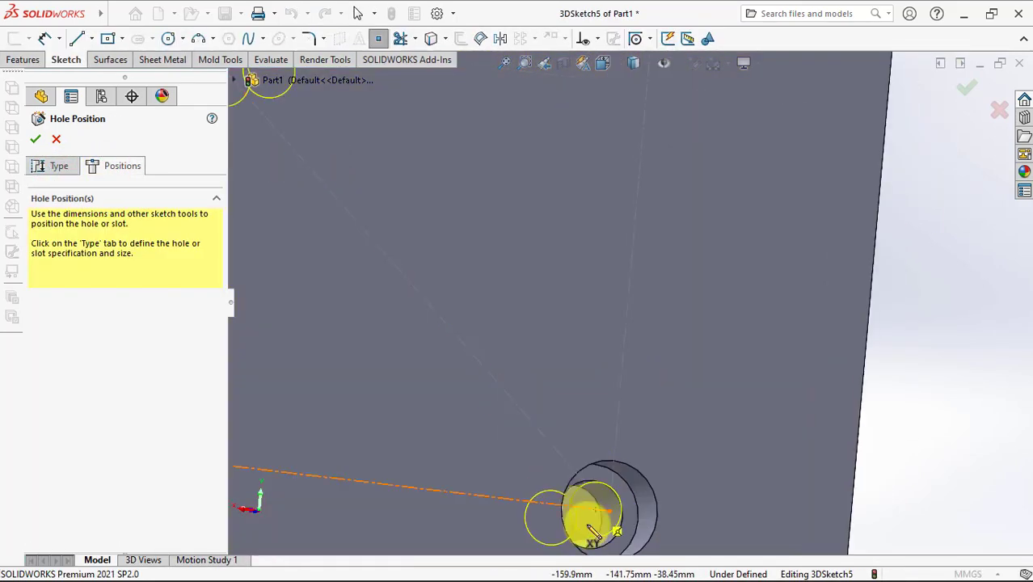
- Make the remaining two points concentric with their counterbore edges
click(597, 39)
click(618, 76)
click(612, 482)
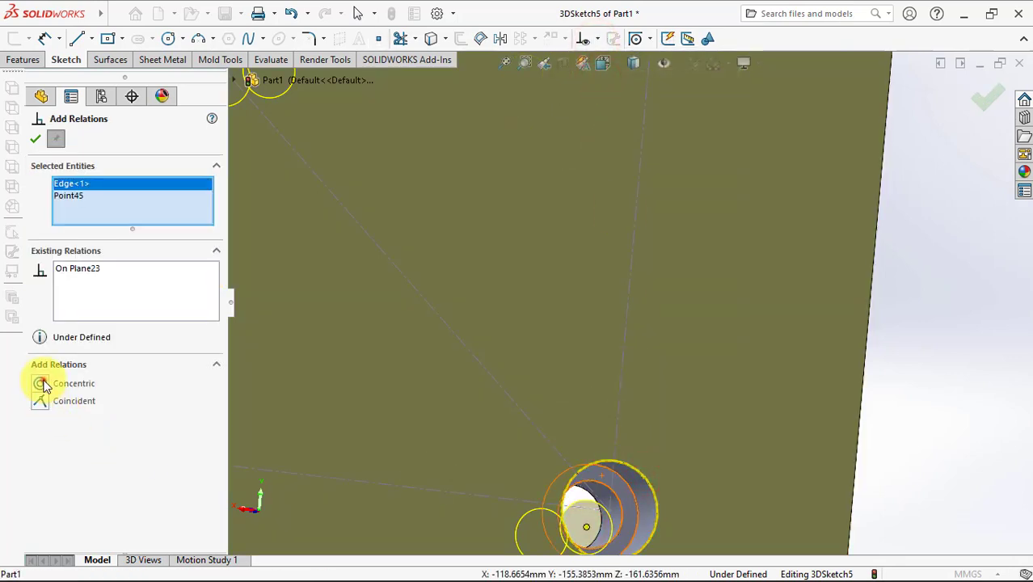
click(40, 383)
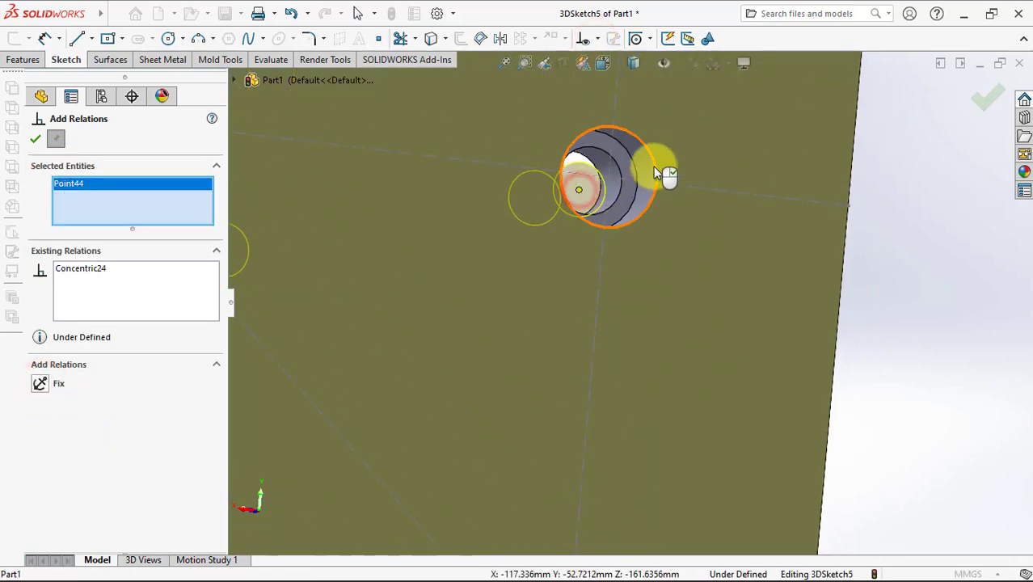
click(653, 166)
click(39, 383)
scroll(561, 302, down, 3)
scroll(608, 300, down, 2)
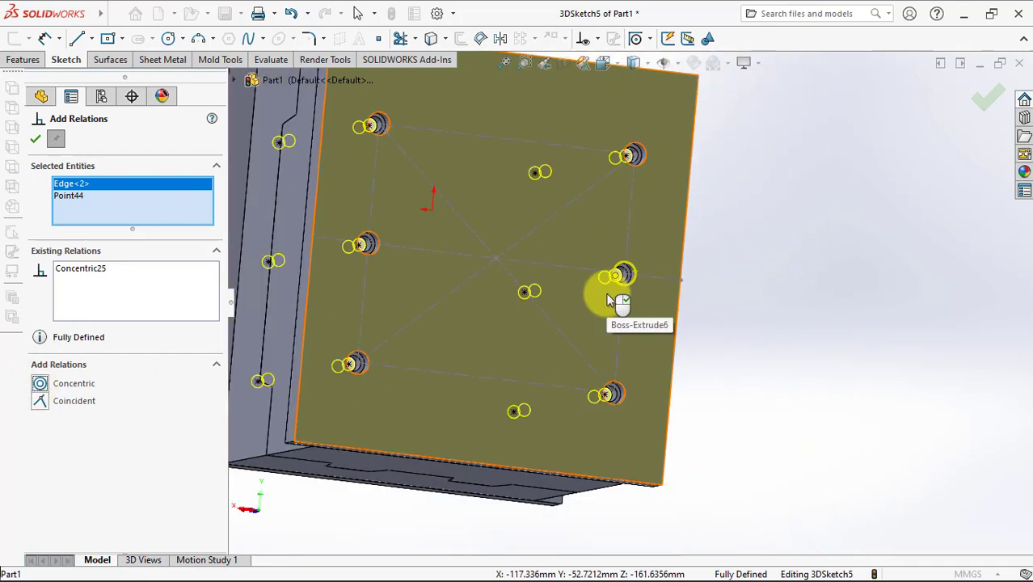
middle_drag(610, 301, 666, 290)
- Turn off Auto-select, limit the tapped holes to the Core and Cavity bodies, and confirm
click(36, 144)
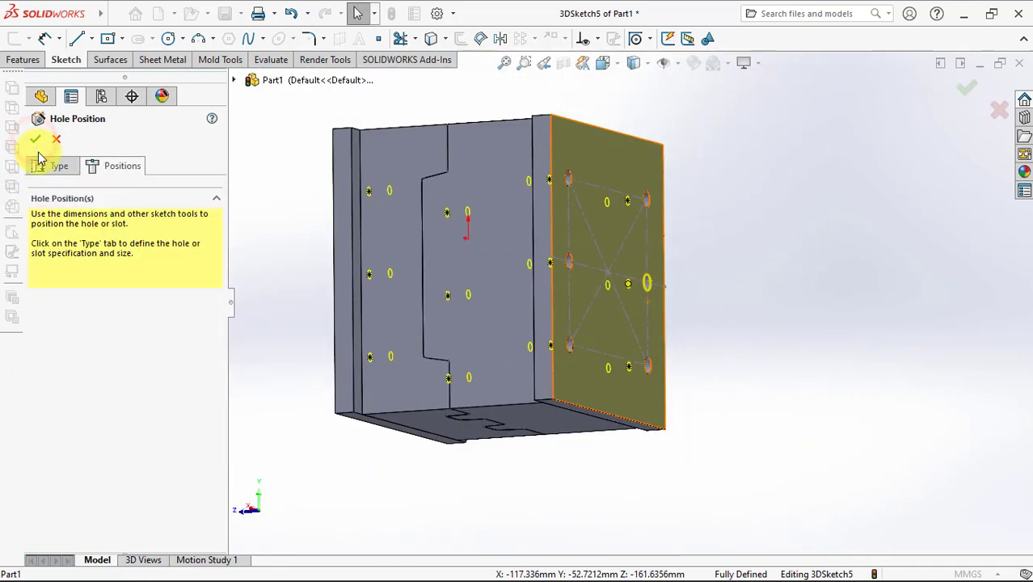
click(49, 164)
drag(214, 304, 228, 517)
click(80, 438)
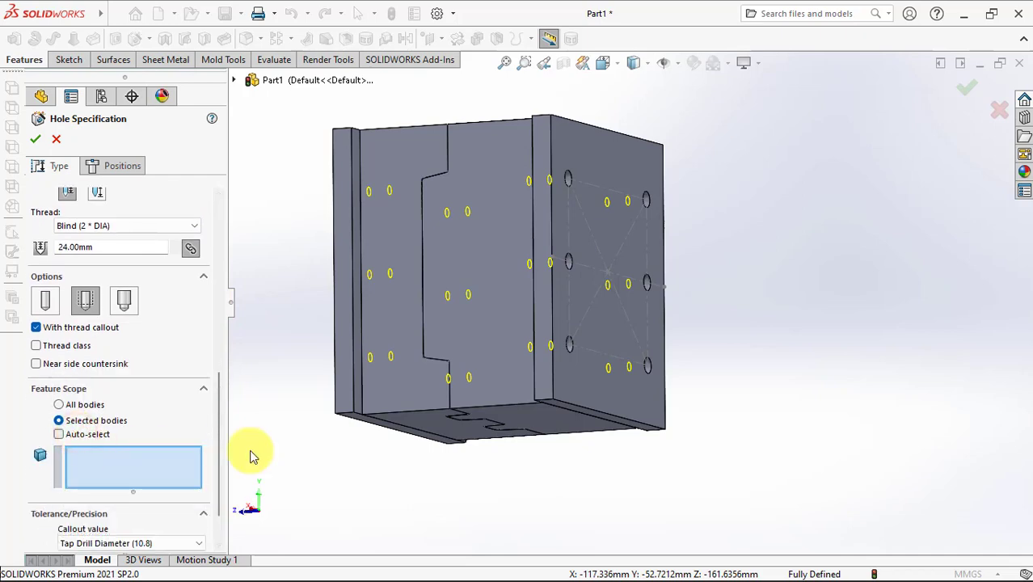
click(410, 386)
click(491, 352)
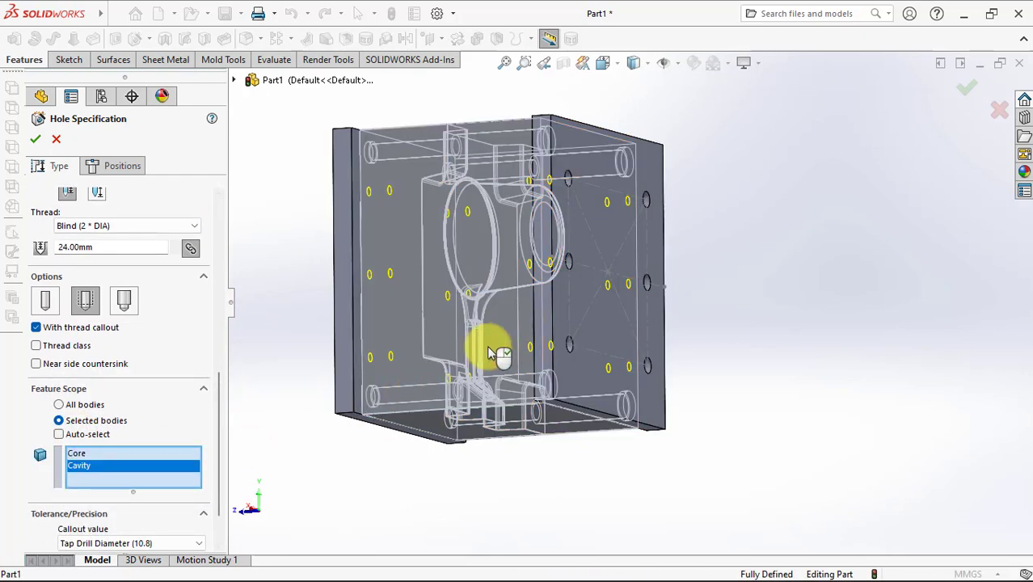
click(38, 140)
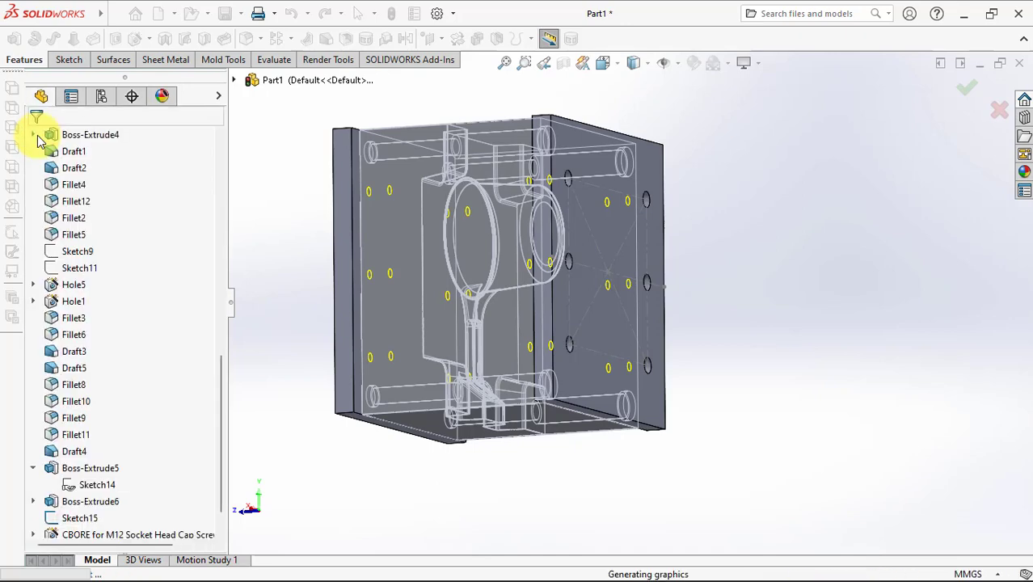
- Switch the model to wireframe and orbit it to inspect the top and thickness
middle_drag(299, 242, 316, 307)
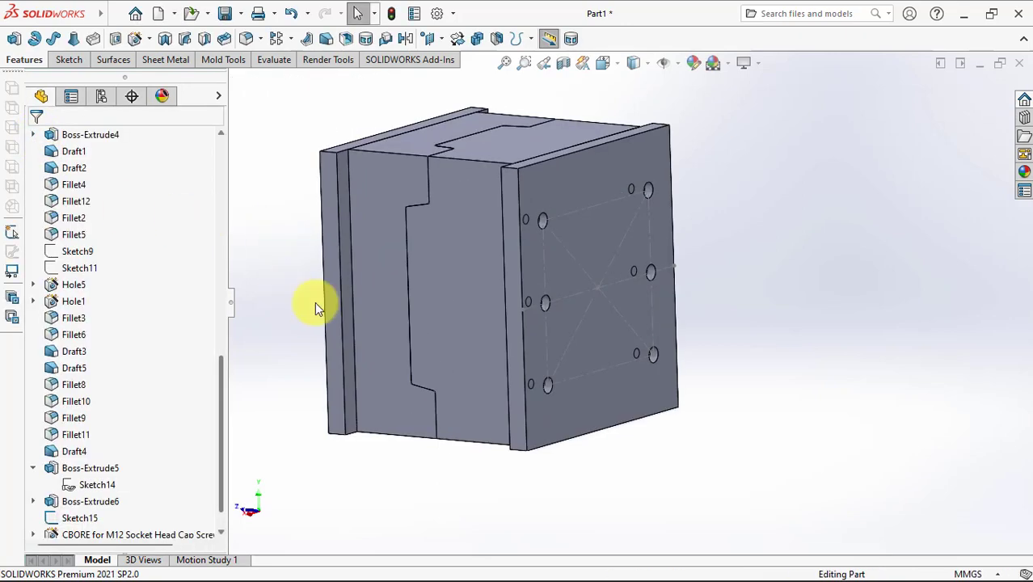
click(578, 294)
click(821, 265)
click(633, 62)
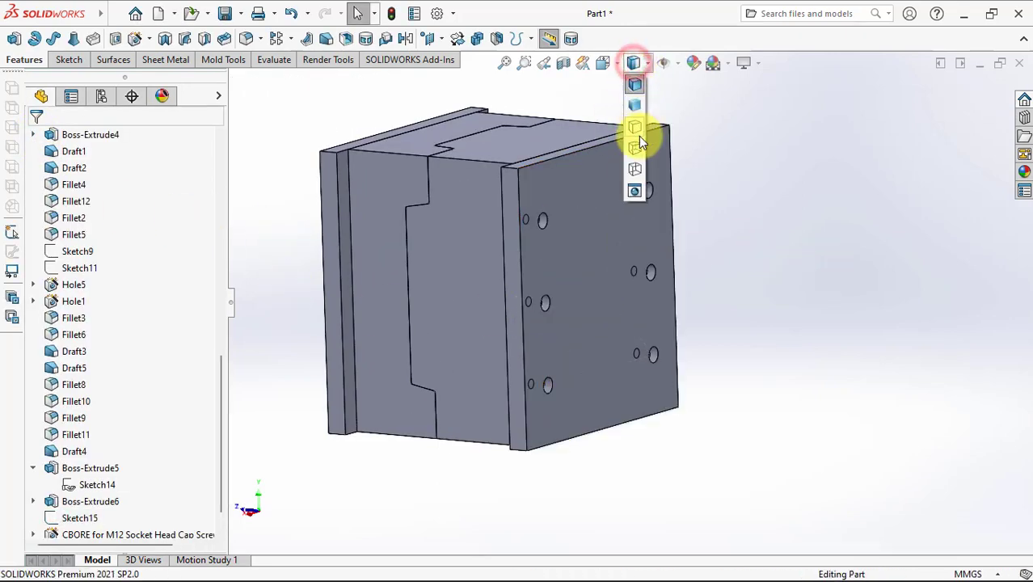
click(635, 160)
middle_drag(652, 161, 602, 224)
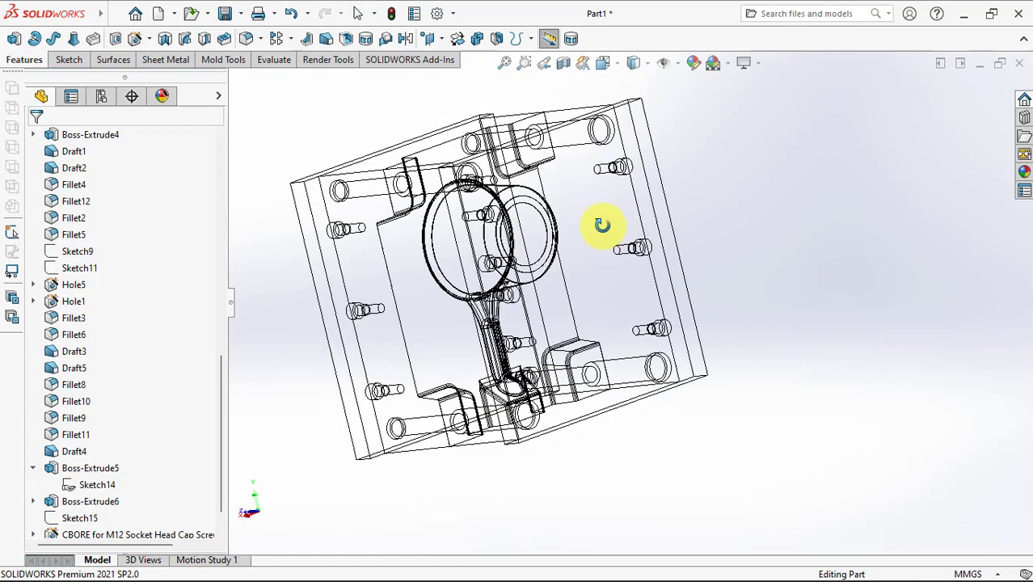
middle_drag(668, 266, 677, 203)
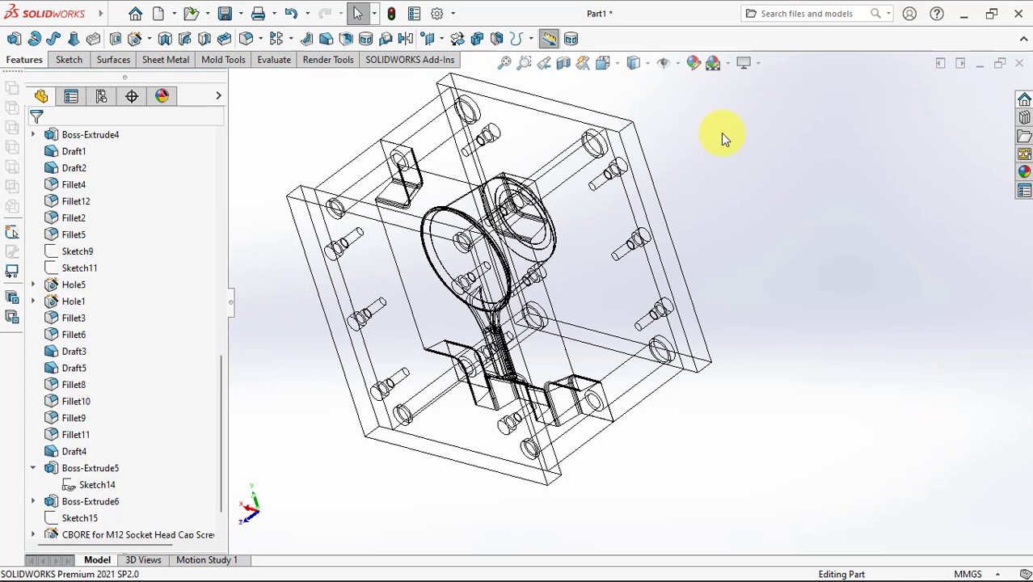
- Return to shaded display and section the model through the Right Plane
click(632, 67)
click(636, 91)
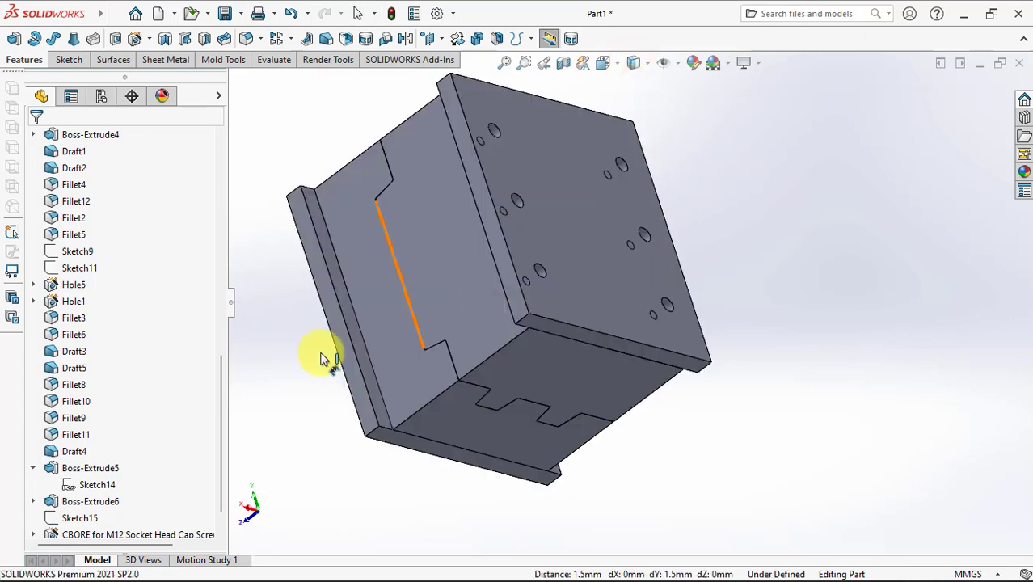
drag(225, 410, 224, 197)
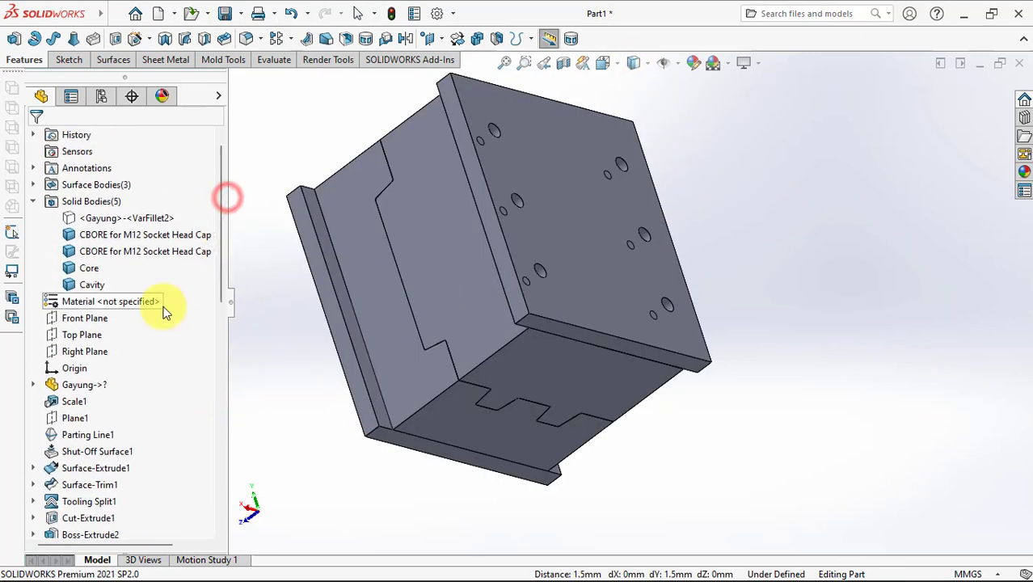
click(84, 351)
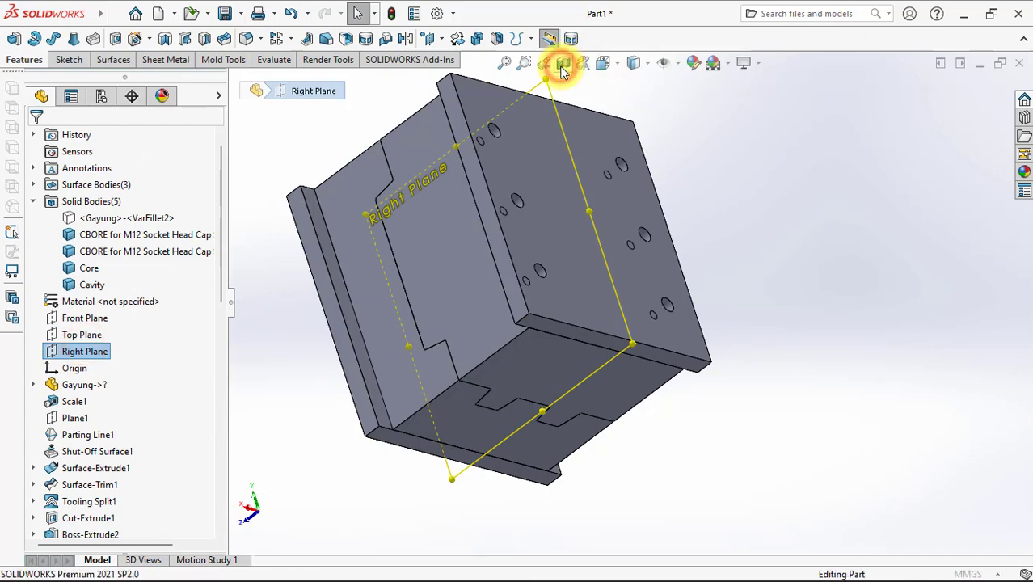
click(563, 65)
click(36, 147)
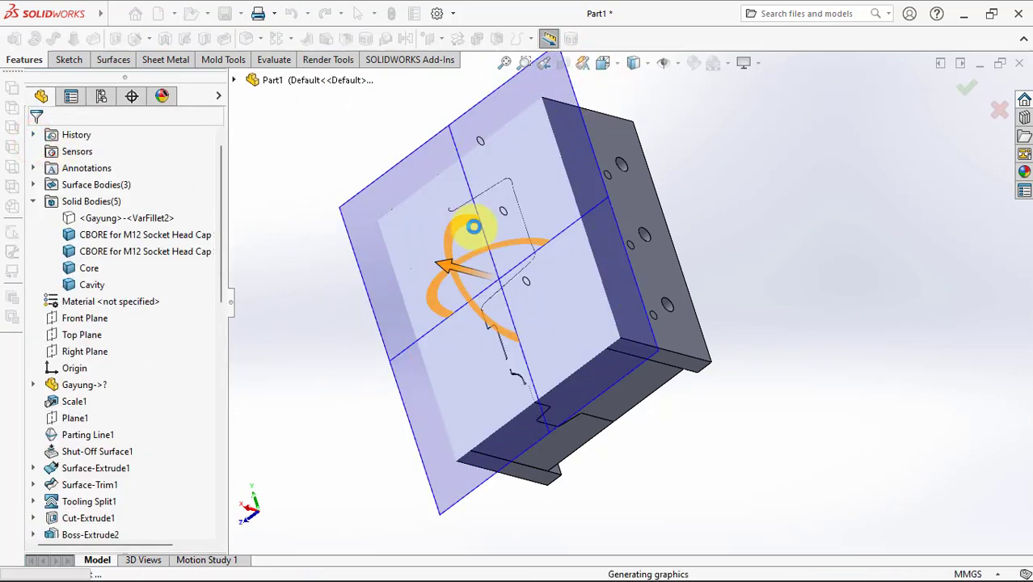
middle_drag(520, 370, 627, 443)
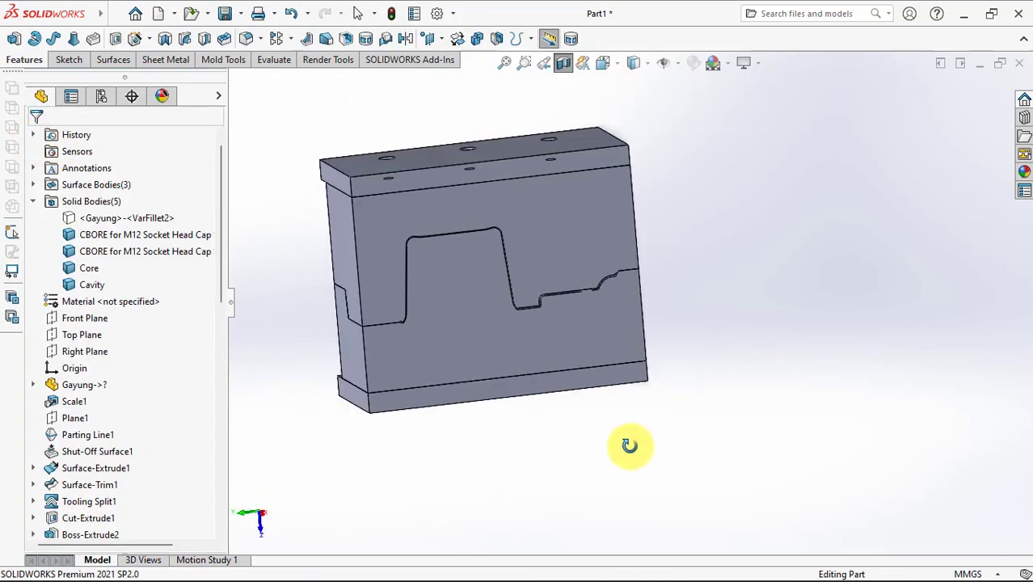
- On the Right Plane, draw a centreline from the origin and a seat line chain on the plate edge
click(81, 350)
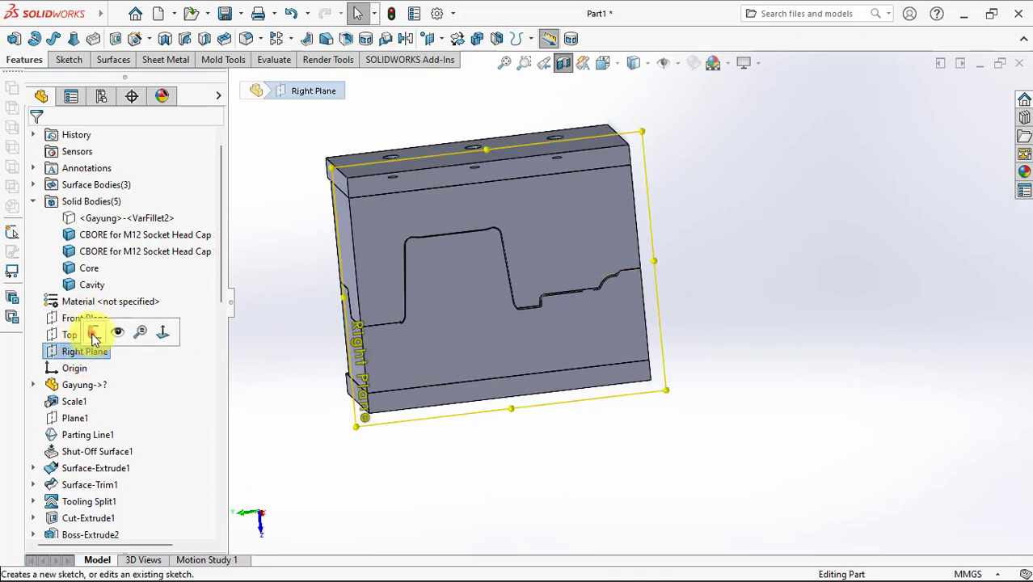
scroll(863, 285, down, 3)
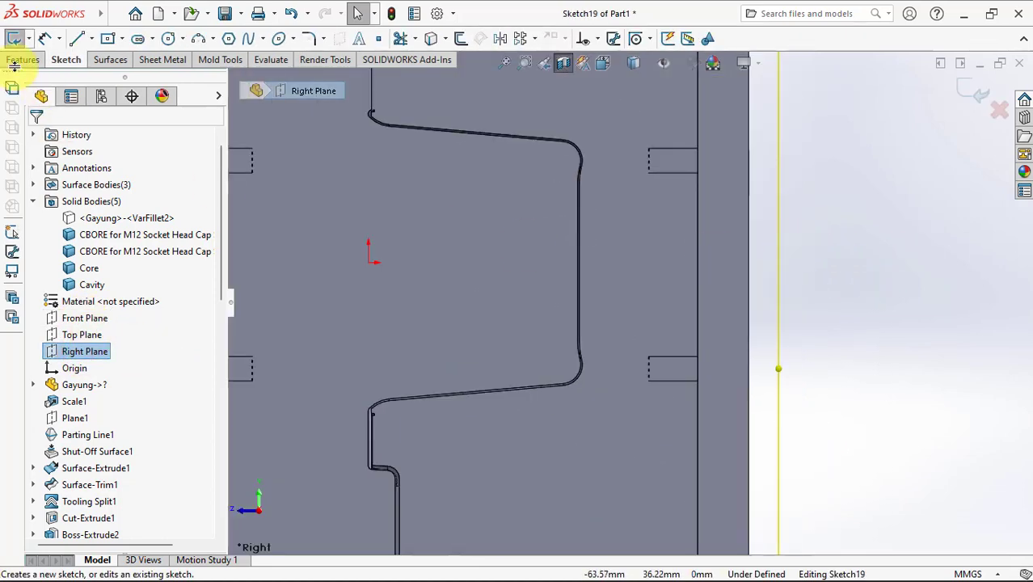
click(89, 46)
click(113, 91)
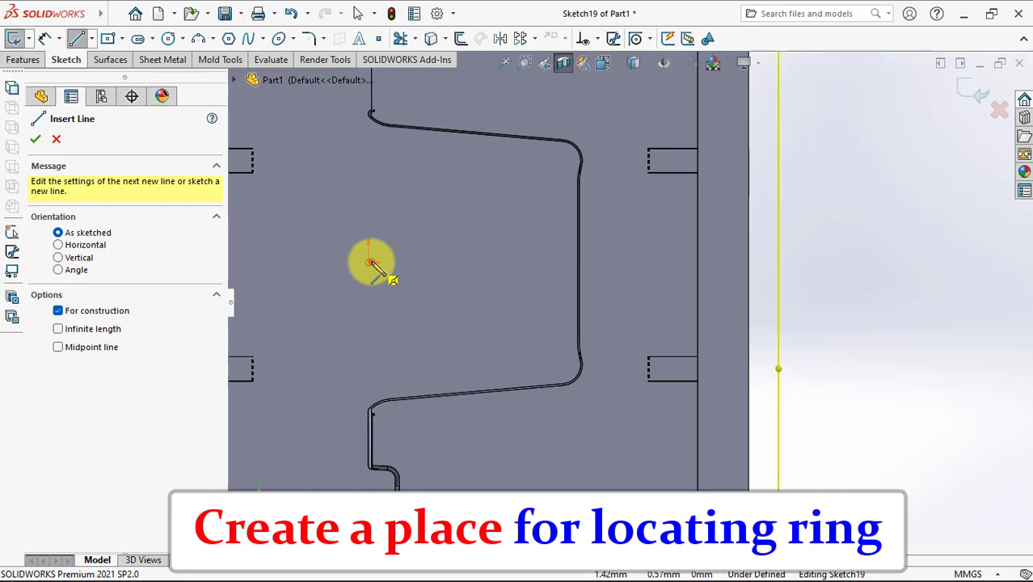
click(372, 262)
double_click(749, 262)
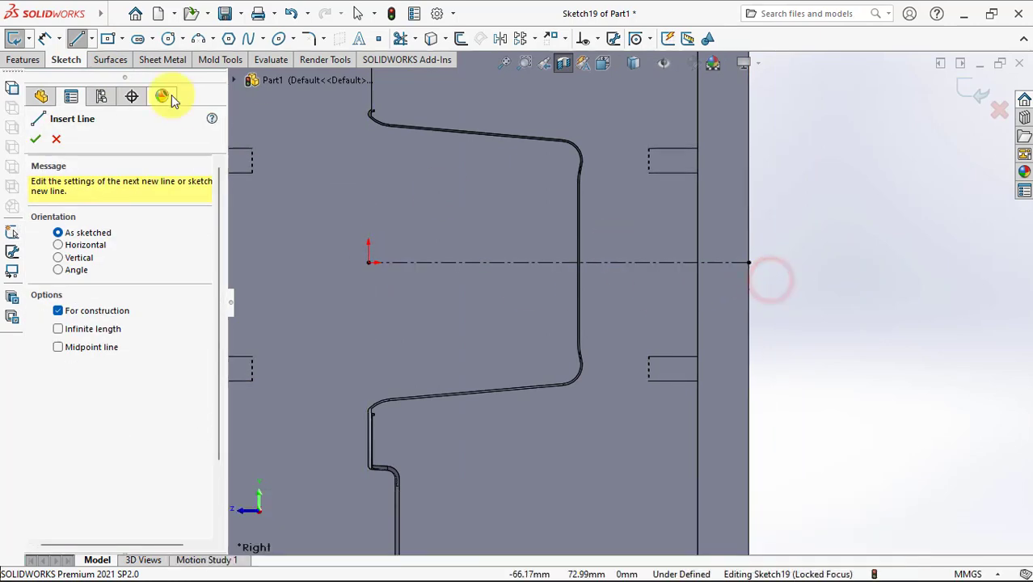
click(89, 46)
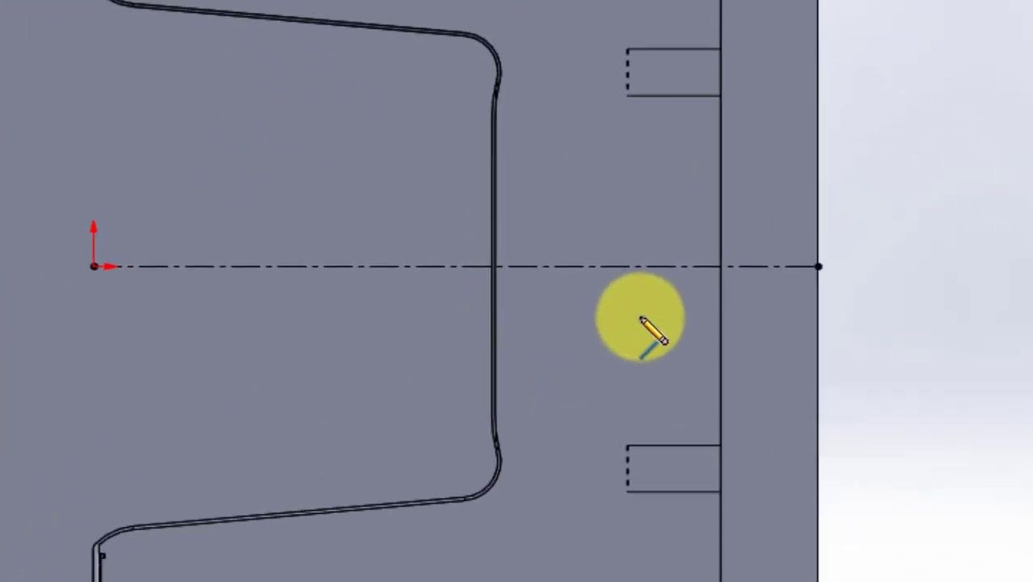
click(824, 406)
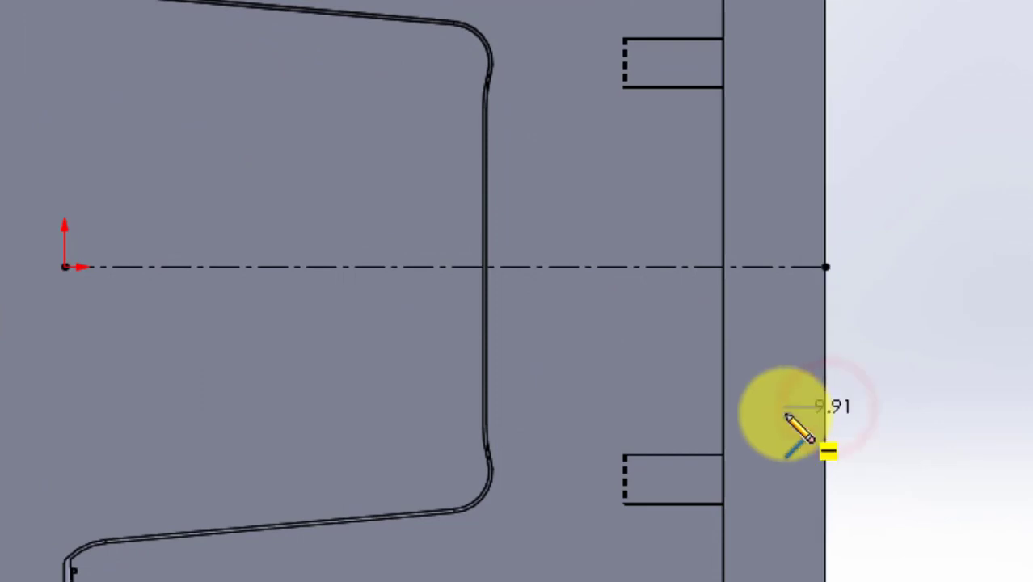
click(793, 342)
right_click(721, 312)
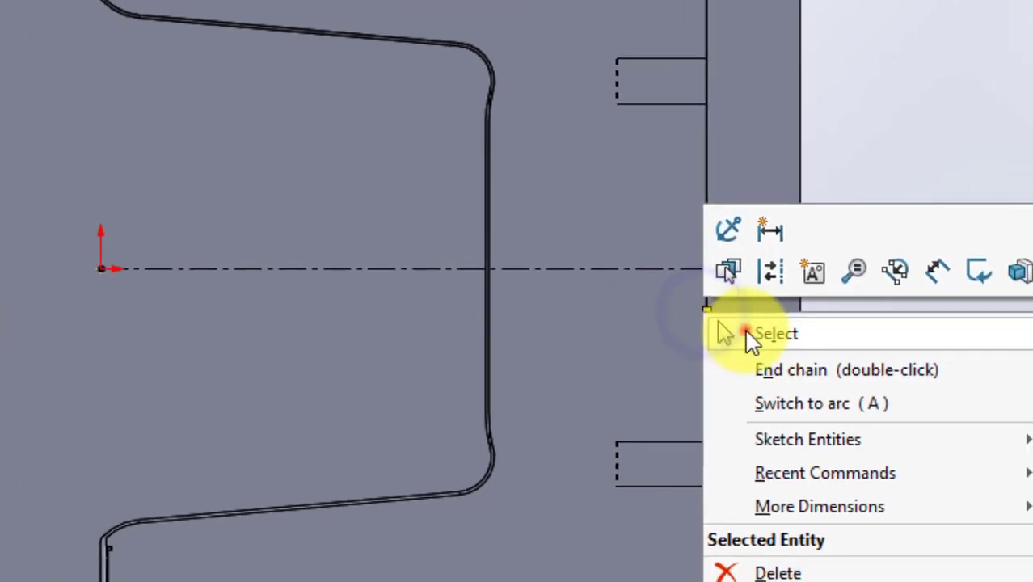
click(752, 335)
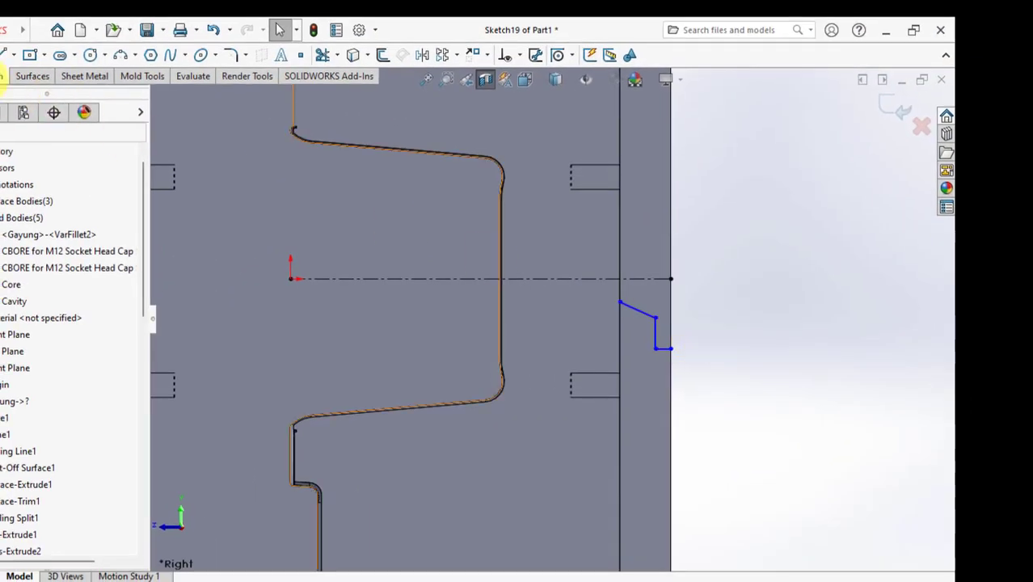
- Dimension the seat step width as 5 and the slanted line at 30° to the centreline
click(711, 395)
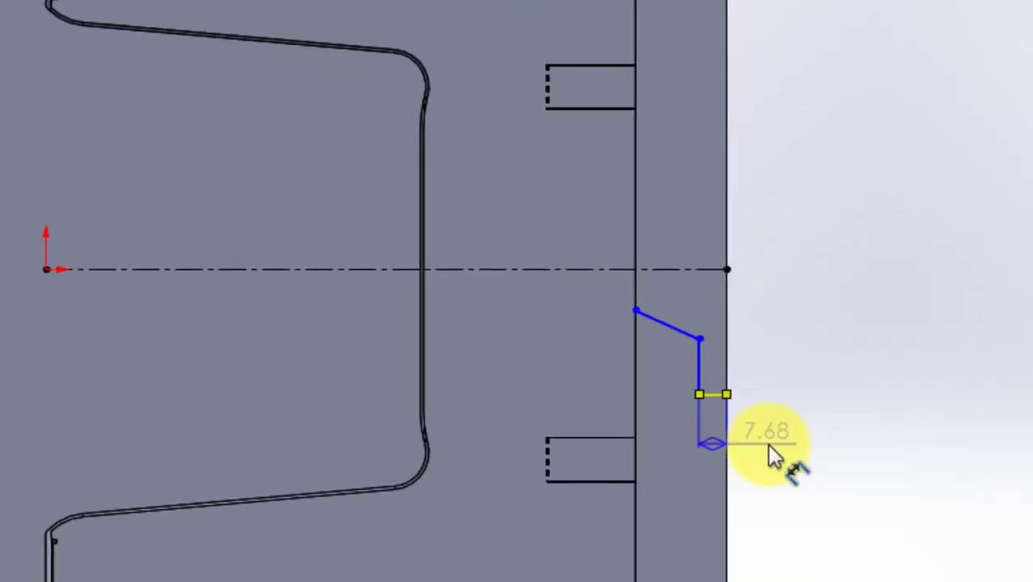
click(770, 442)
text(5)
click(653, 413)
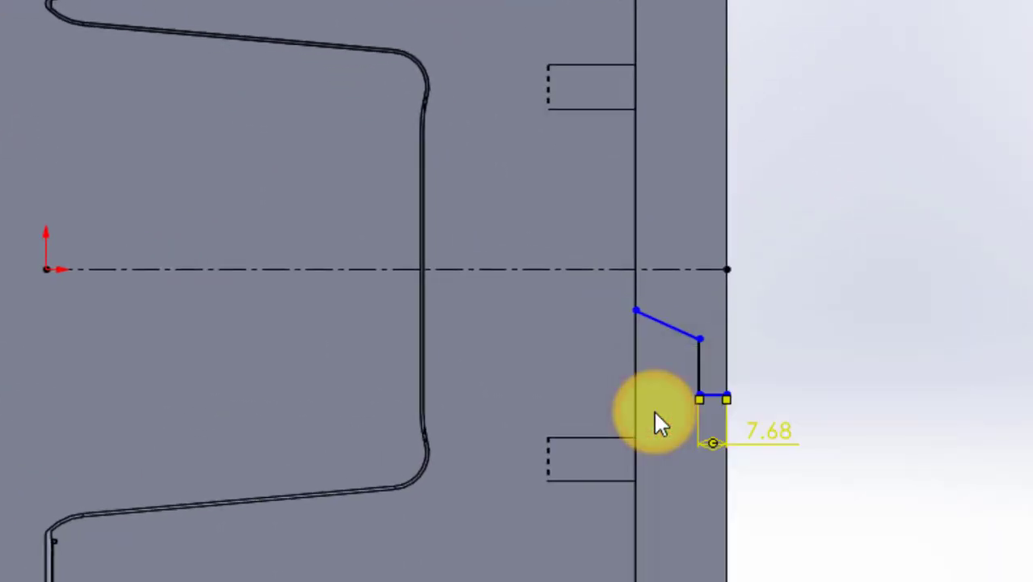
click(685, 269)
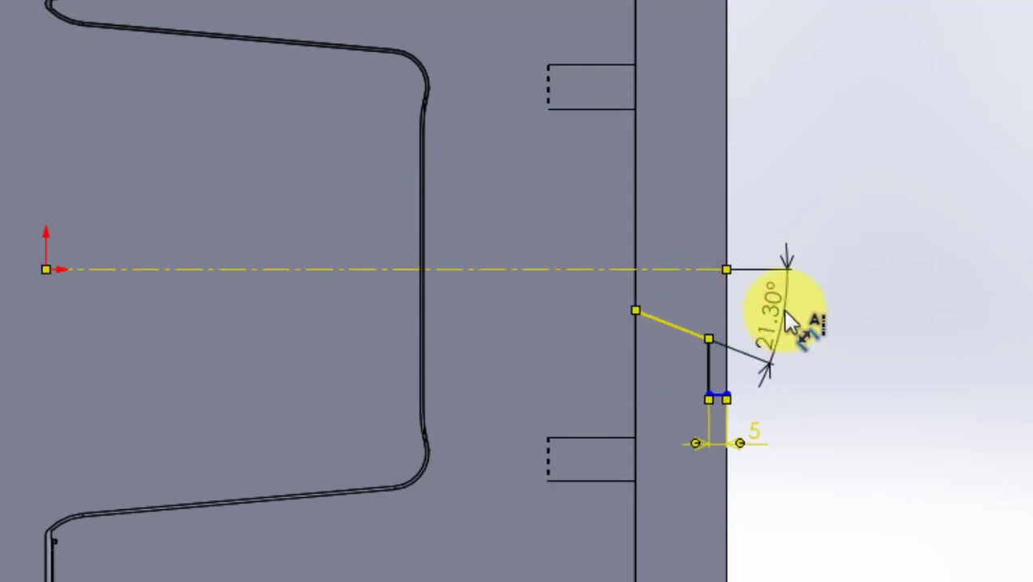
click(783, 310)
text(30)
click(667, 281)
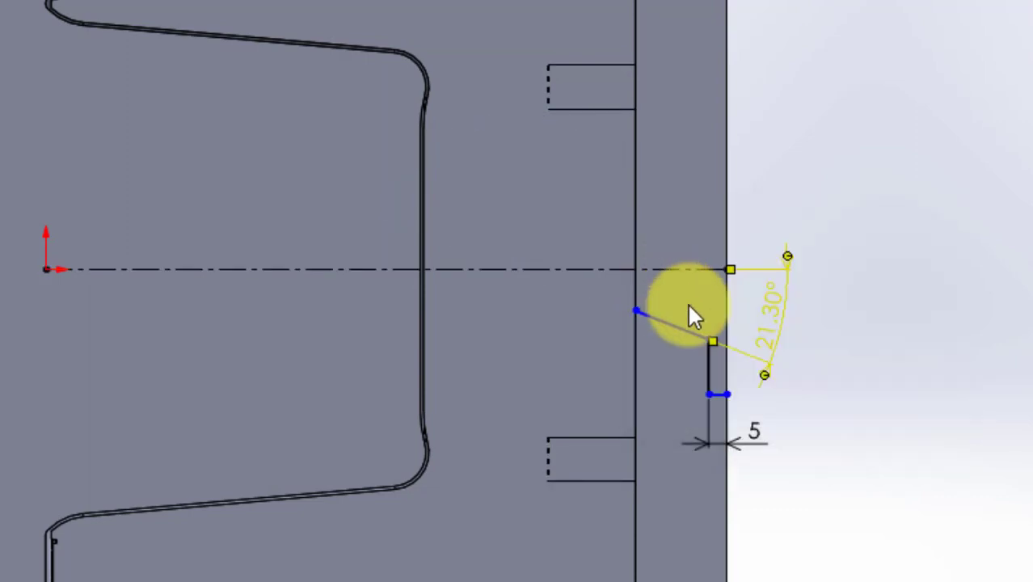
- Add diameter dimensions of 100 outer and 70 inner about the centreline
click(714, 396)
click(700, 271)
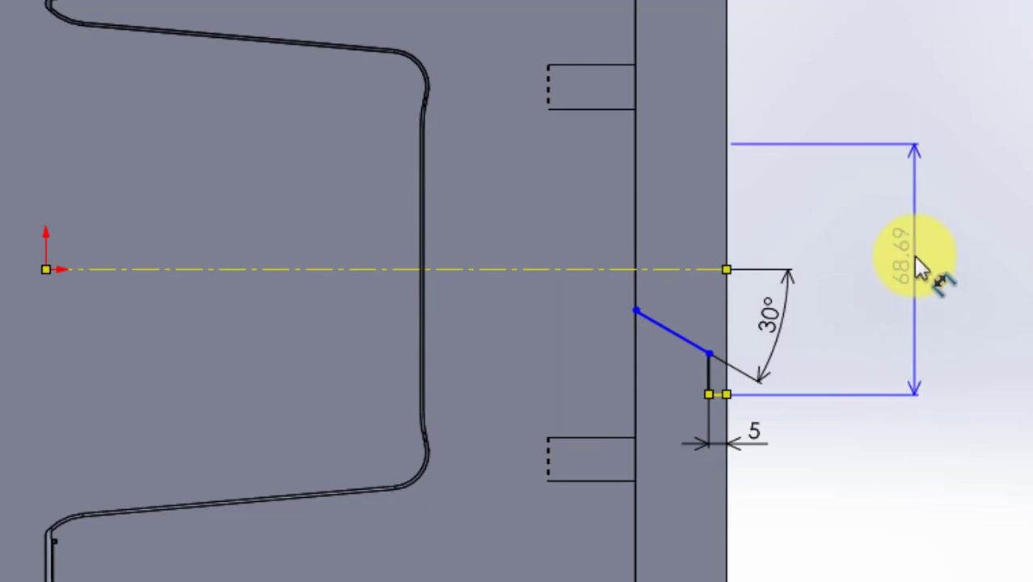
click(915, 256)
text(10)
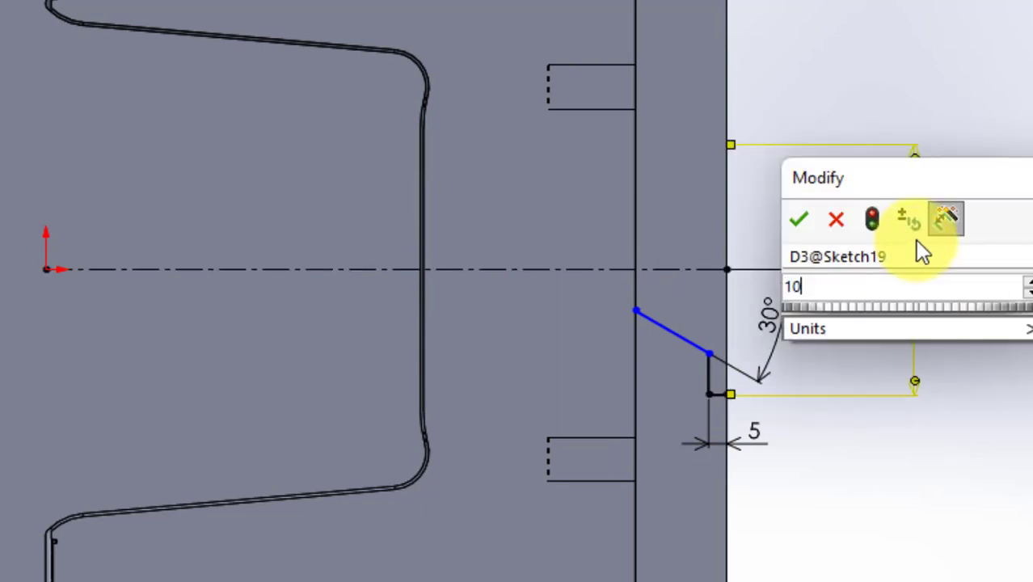
text(0)
click(799, 219)
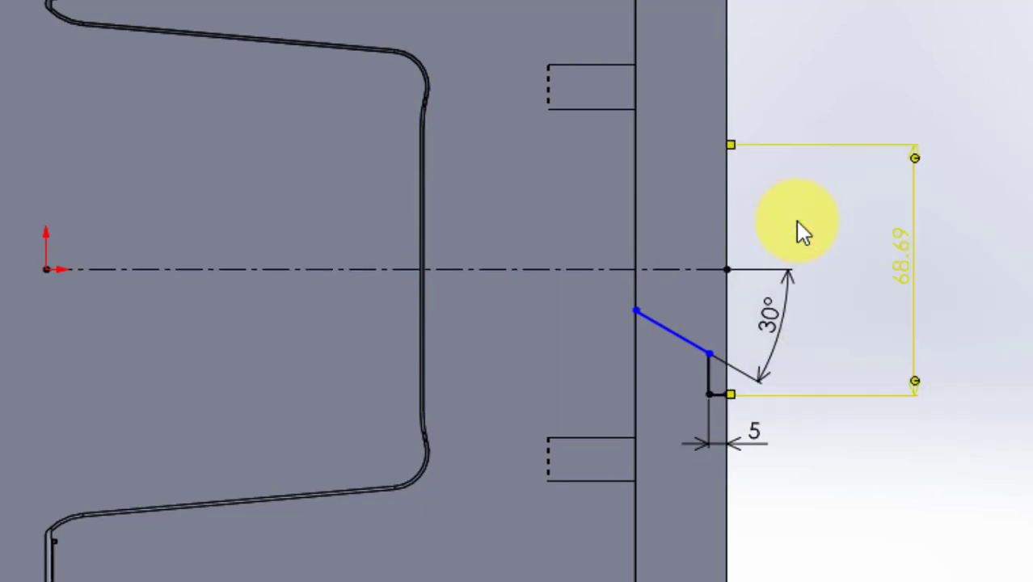
click(708, 354)
click(715, 269)
click(851, 264)
text(7)
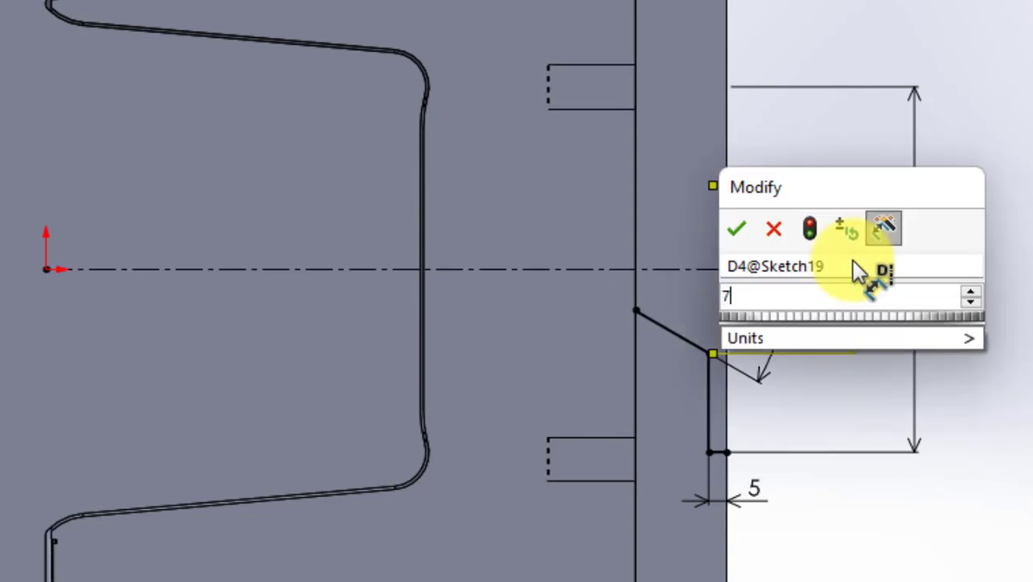
text(0)
click(735, 229)
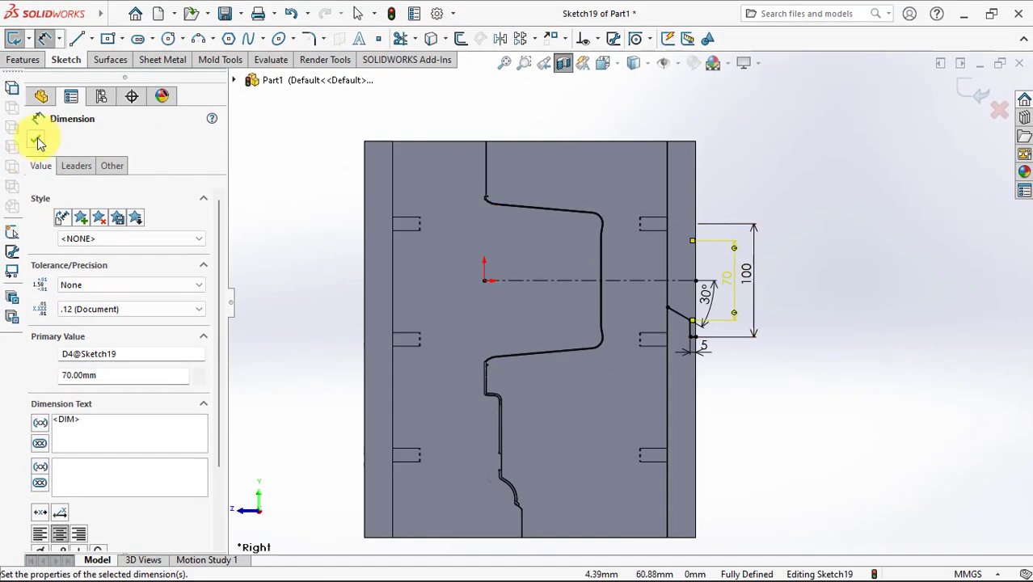
click(40, 143)
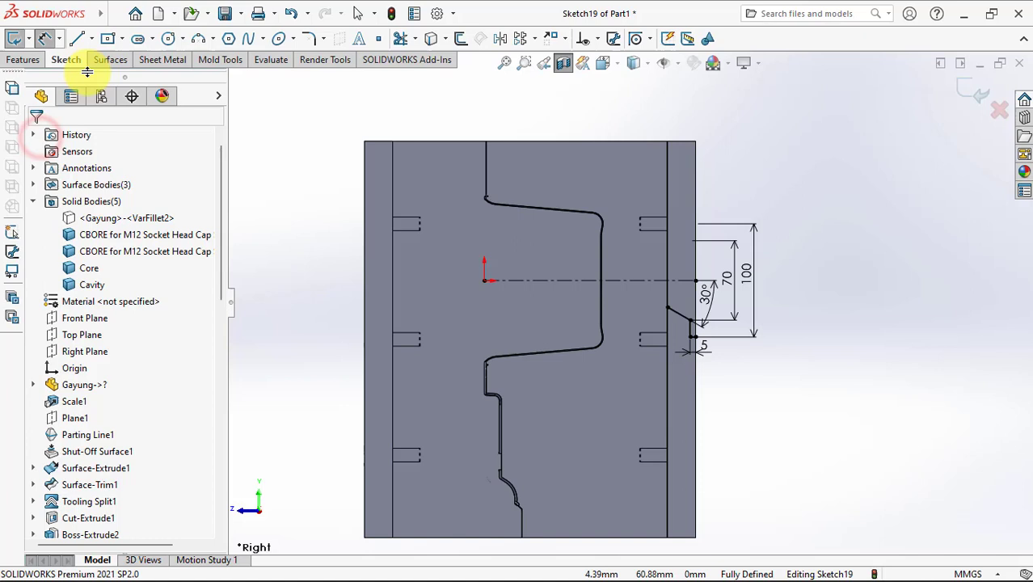
- Revolve Sketch19 360° about its centreline into Surface-Revolve1
click(101, 63)
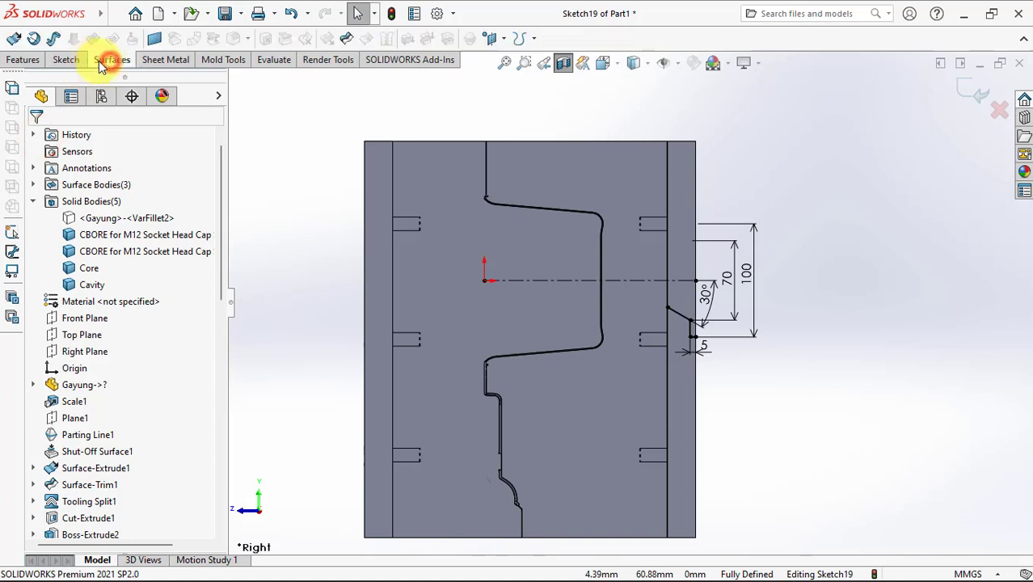
click(35, 43)
middle_drag(516, 242, 479, 213)
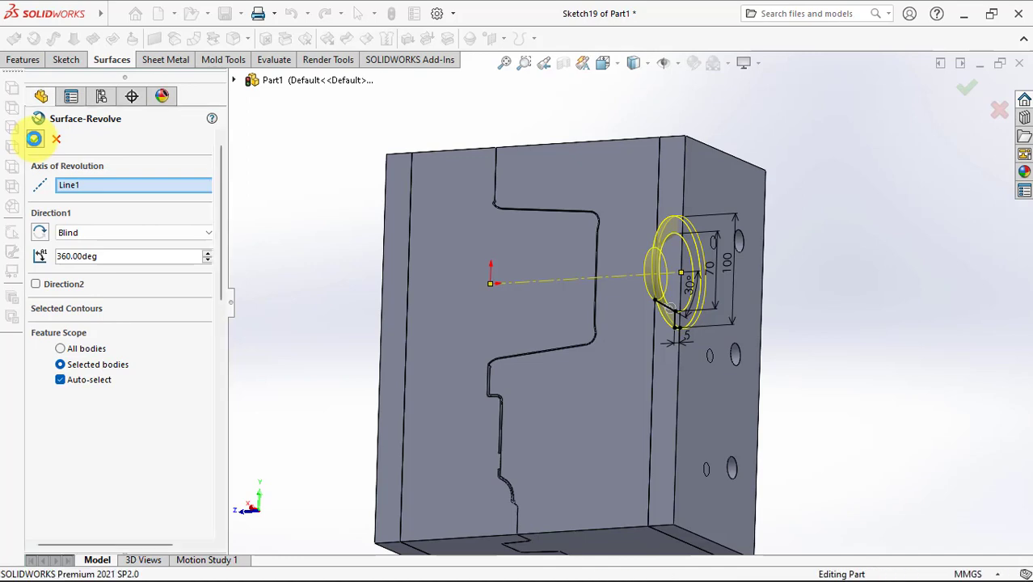
click(34, 138)
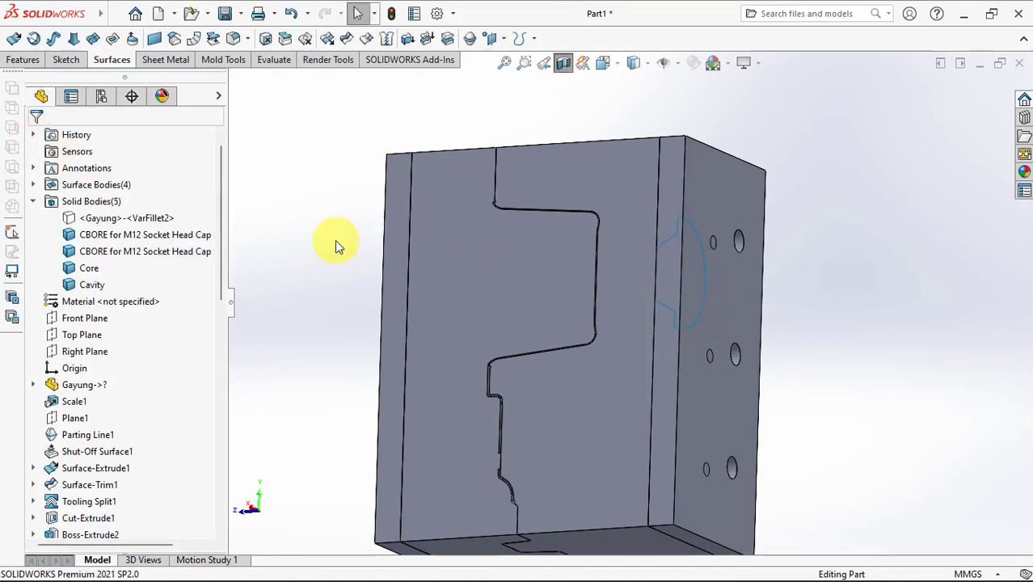
scroll(215, 329, down, 10)
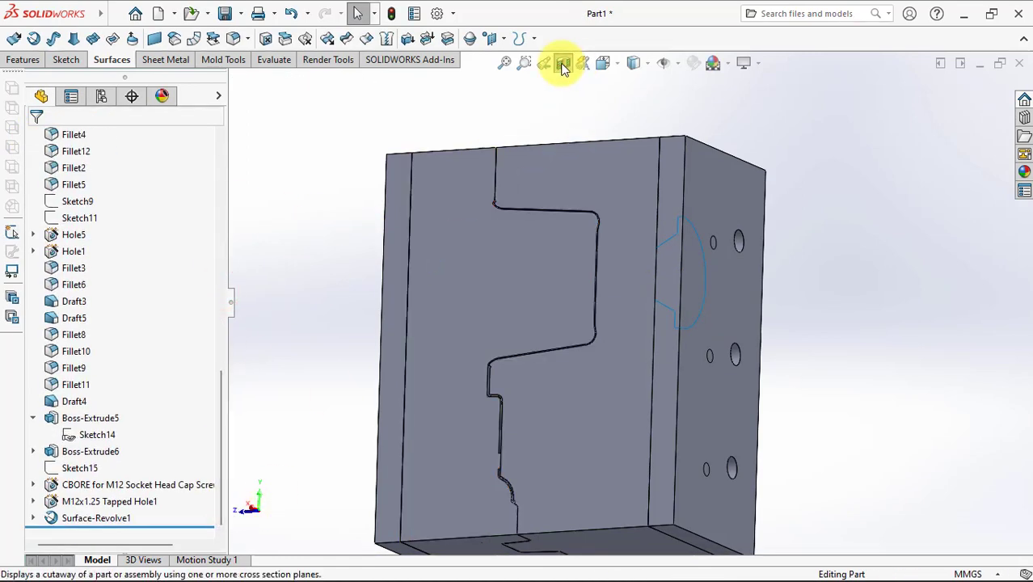
mouse_move(275, 428)
middle_down()
mouse_move(276, 369)
mouse_move(249, 388)
middle_up()
- Surface-cut the top plate with Surface-Revolve1, selecting the plate body manually
click(105, 517)
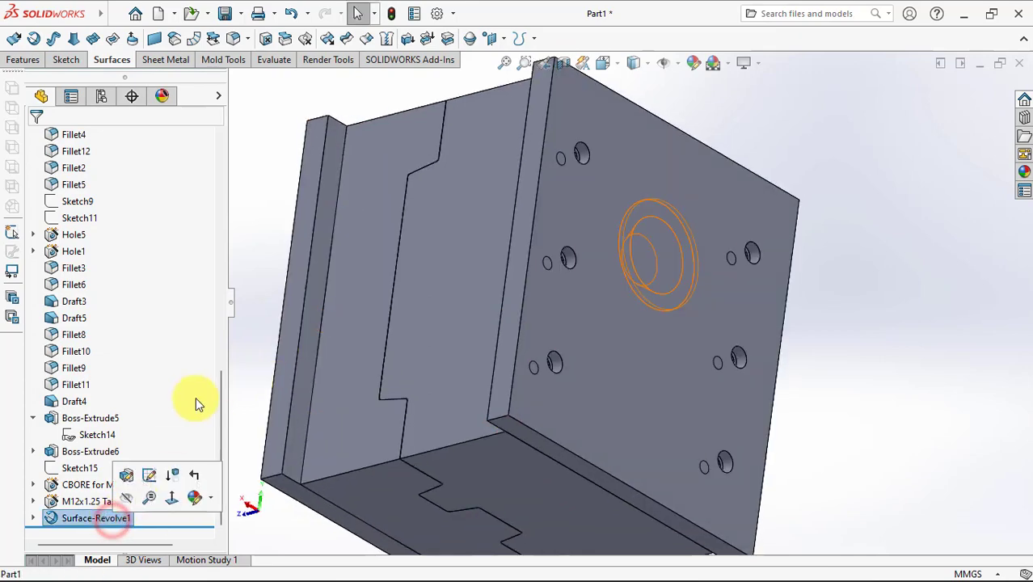
click(447, 41)
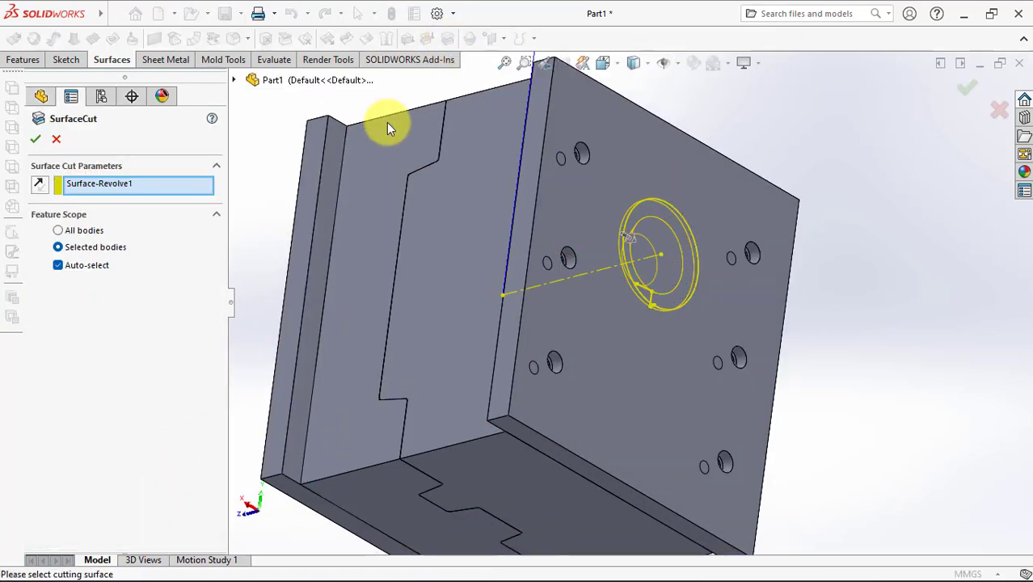
mouse_move(387, 119)
middle_down()
mouse_move(553, 282)
mouse_move(540, 234)
middle_up()
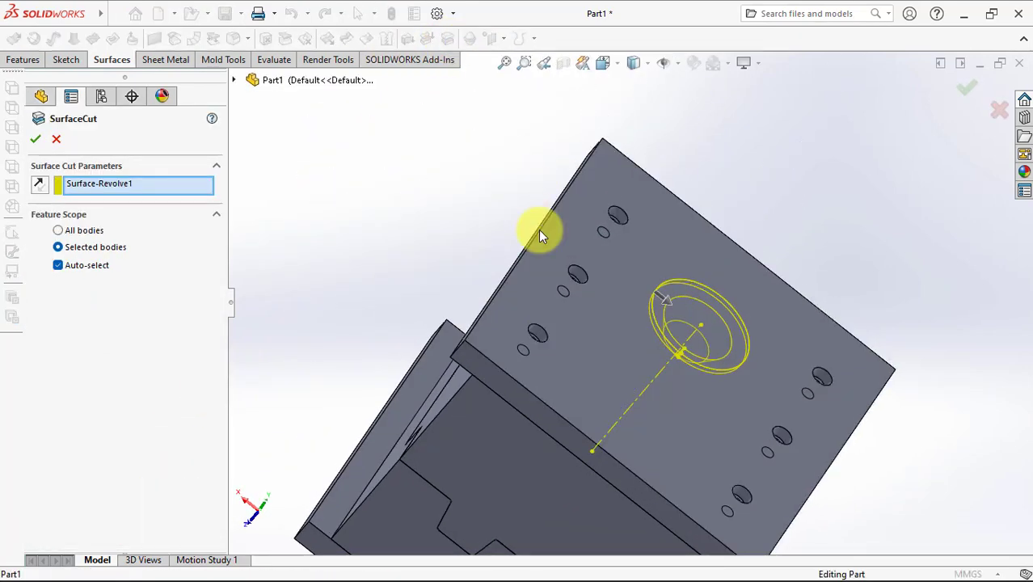
click(64, 269)
click(590, 342)
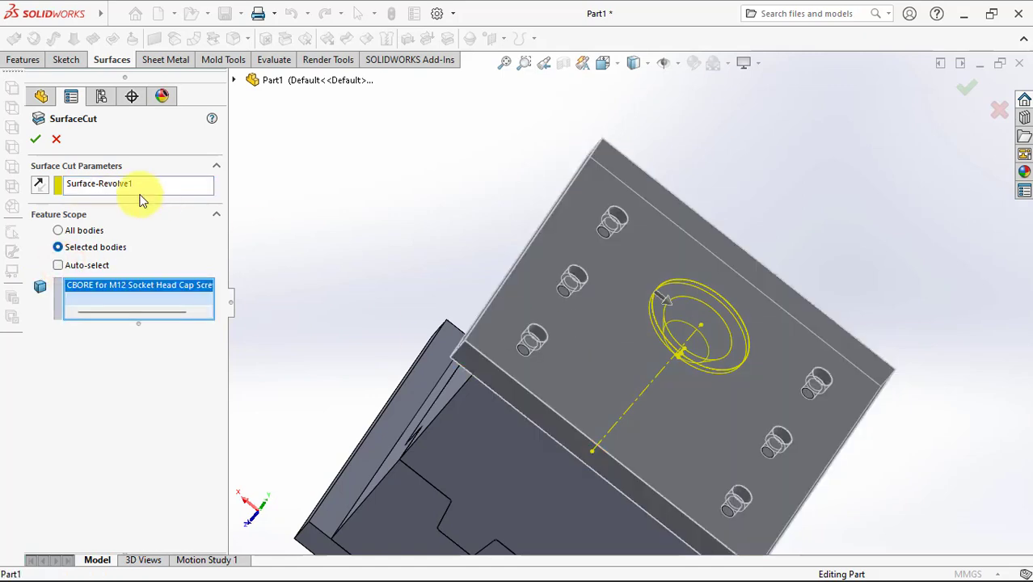
click(36, 140)
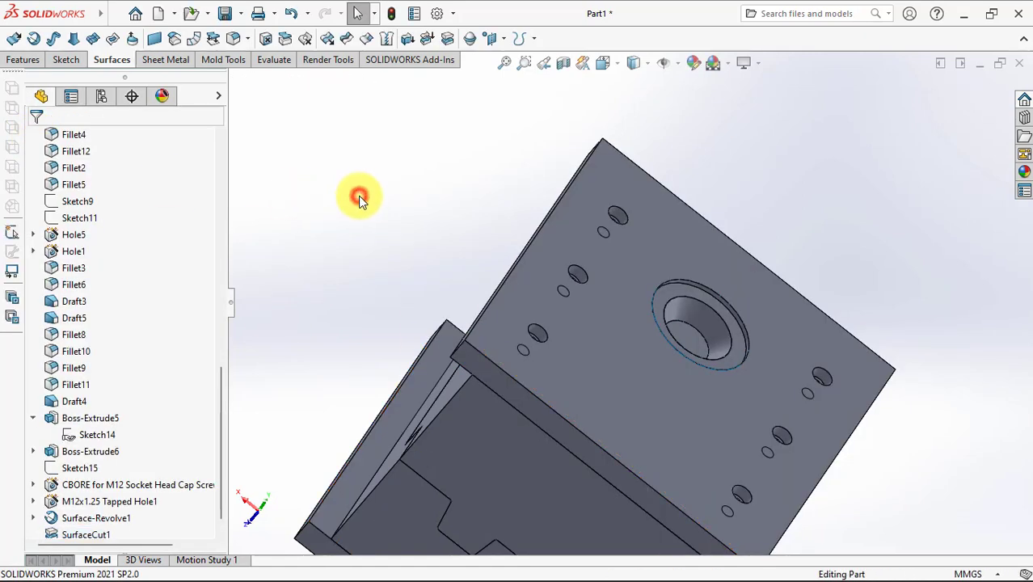
- Hide Surface-Revolve1 and orbit the model to view the recess
click(99, 501)
click(110, 466)
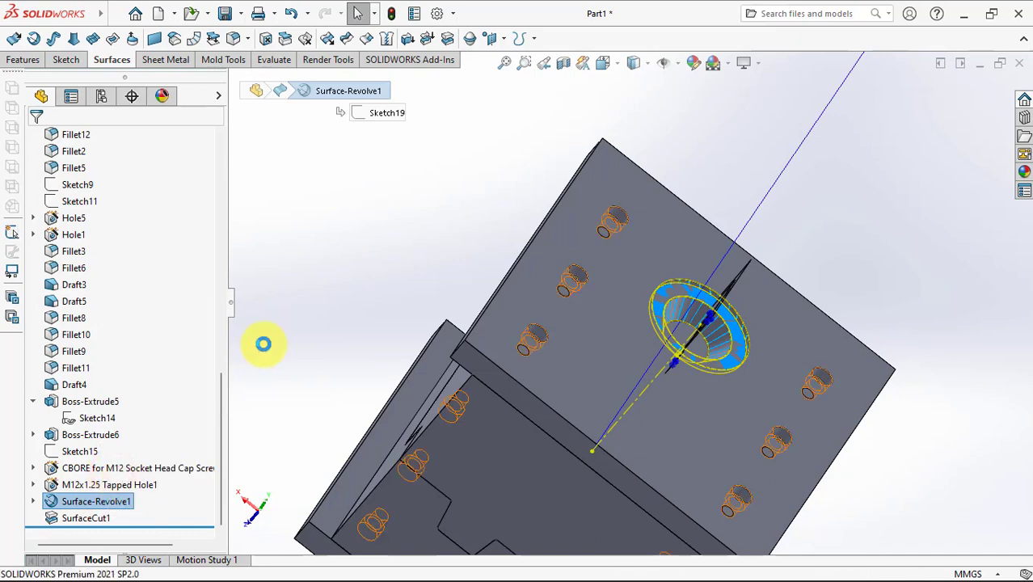
mouse_move(357, 249)
middle_down()
mouse_move(377, 315)
mouse_move(299, 348)
middle_up()
drag(222, 396, 223, 168)
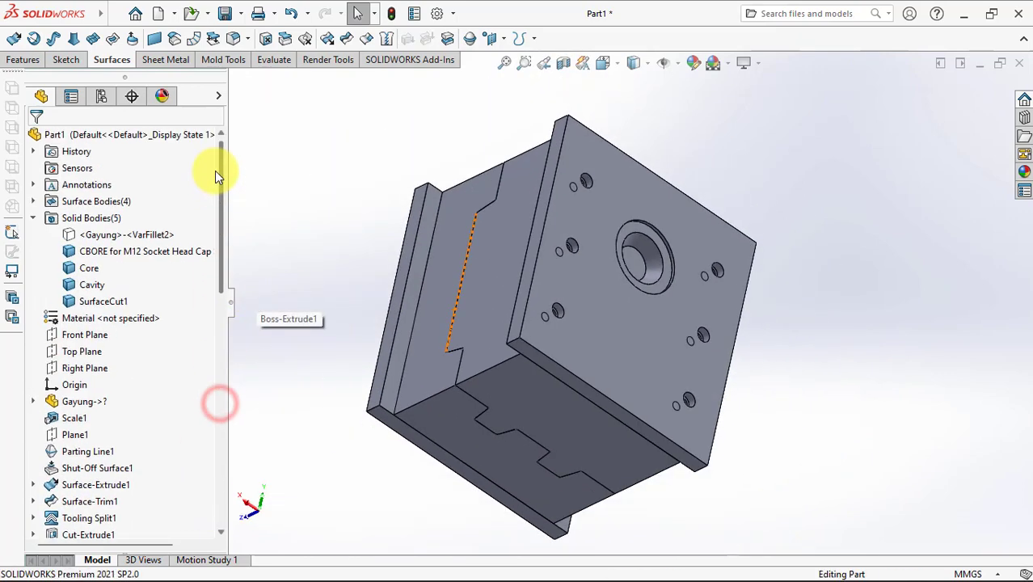
- Section the model through the Right Plane and zoom to inspect the tapered recess
click(87, 365)
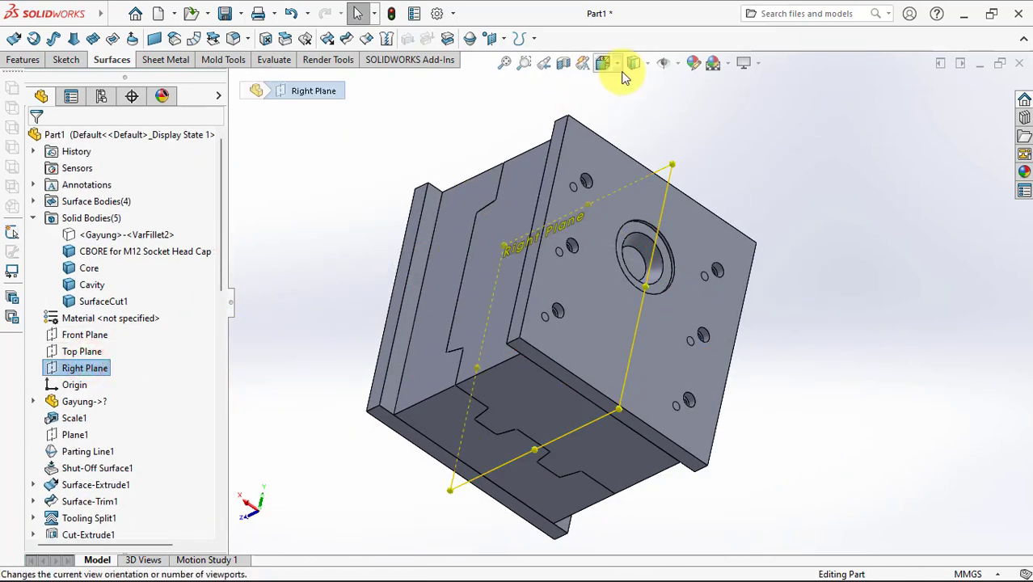
click(560, 69)
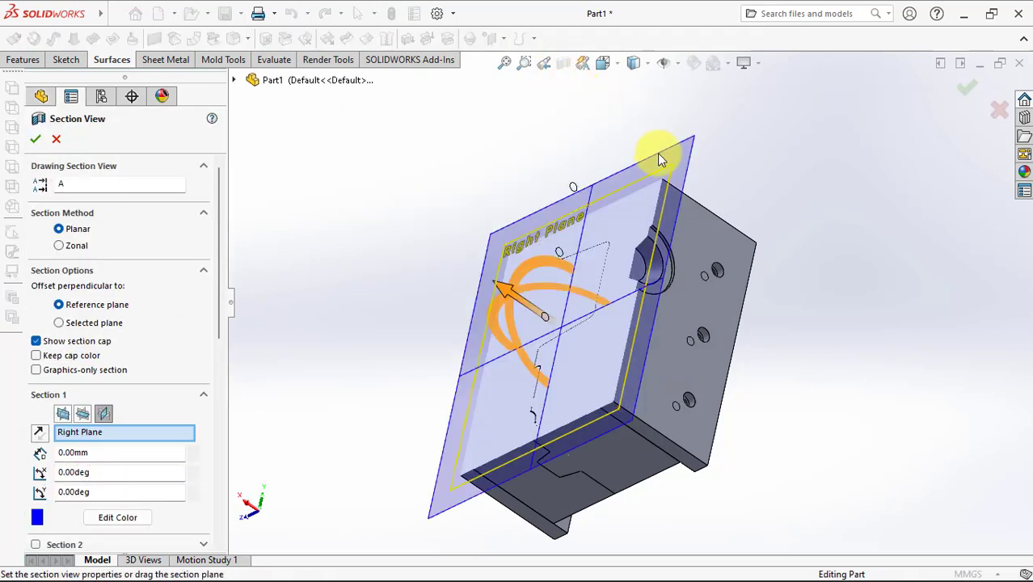
mouse_move(662, 154)
middle_down()
mouse_move(670, 157)
mouse_move(595, 323)
middle_up()
click(968, 88)
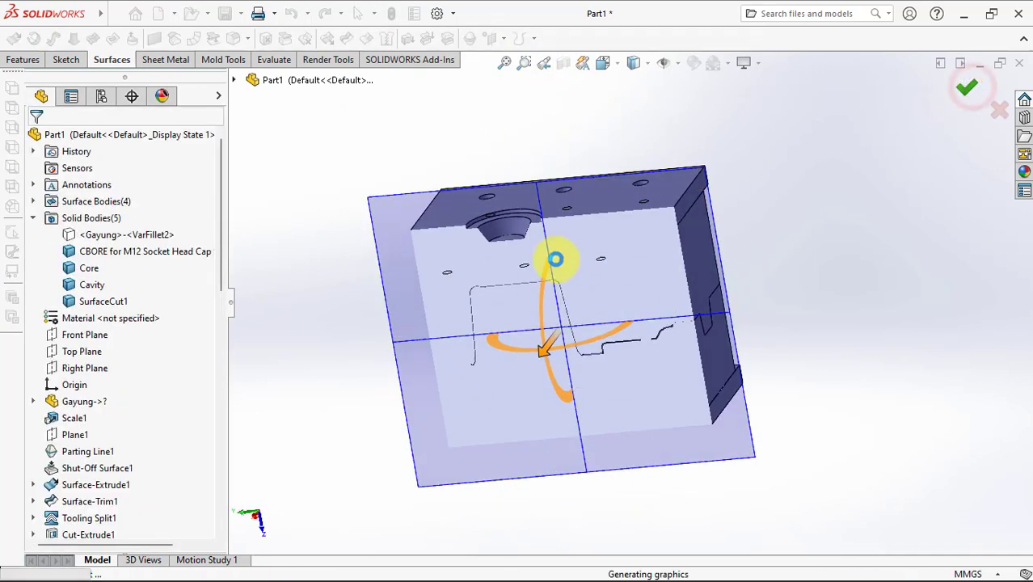
scroll(521, 263, down, 5)
scroll(517, 260, down, 2)
scroll(653, 354, down, 2)
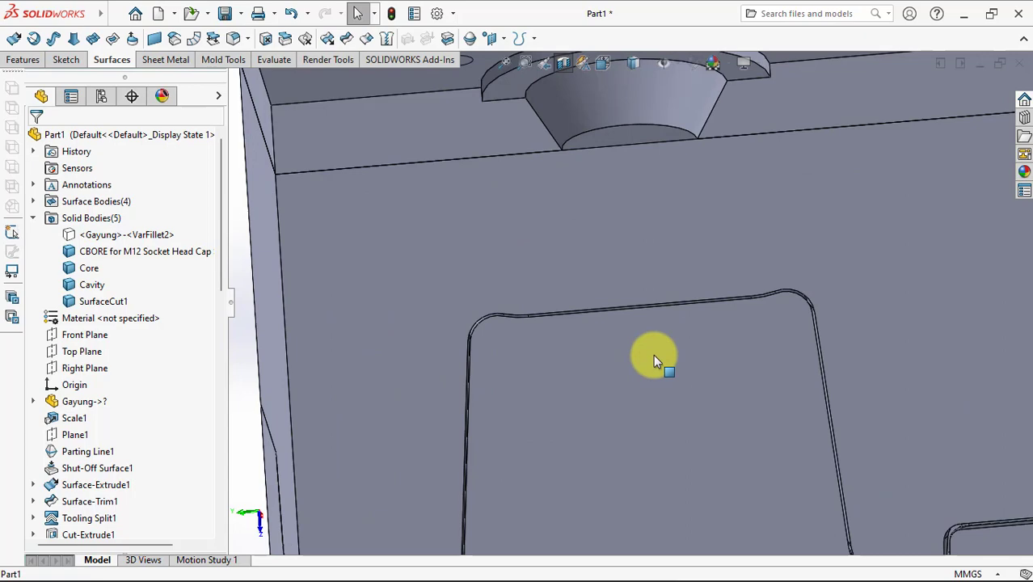
scroll(653, 354, up, 2)
scroll(653, 354, up, 2)
scroll(653, 354, up, 1)
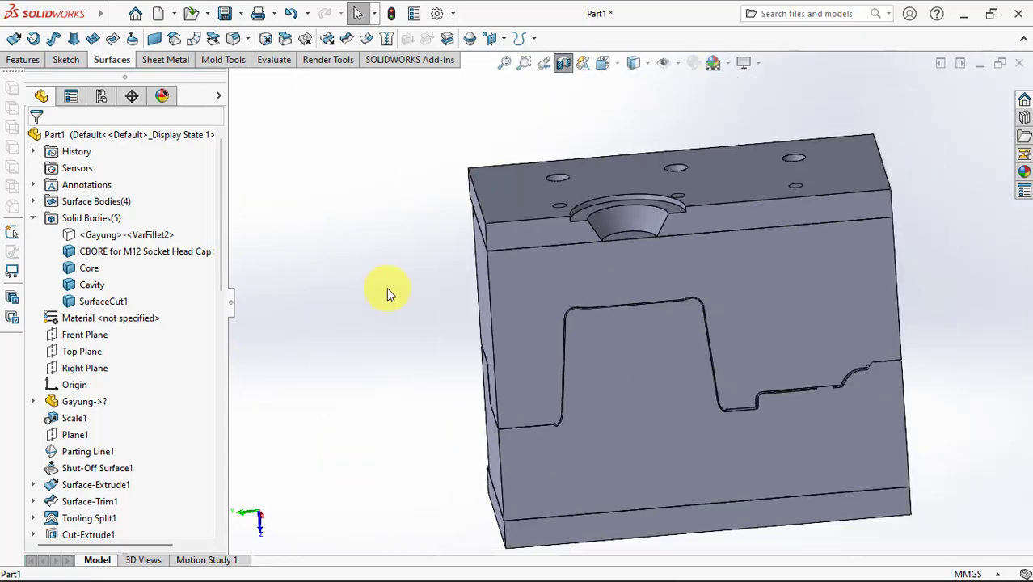
click(71, 367)
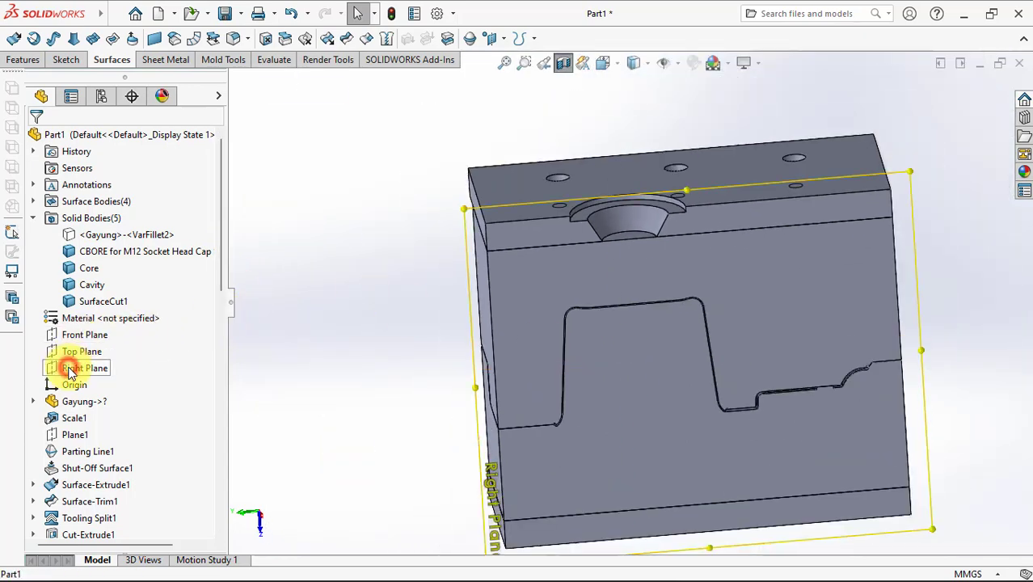
- Start a Right Plane sketch viewed Normal To, with a vertical centreline from the origin
click(83, 349)
mouse_move(341, 337)
middle_down()
mouse_move(502, 411)
mouse_move(421, 522)
middle_up()
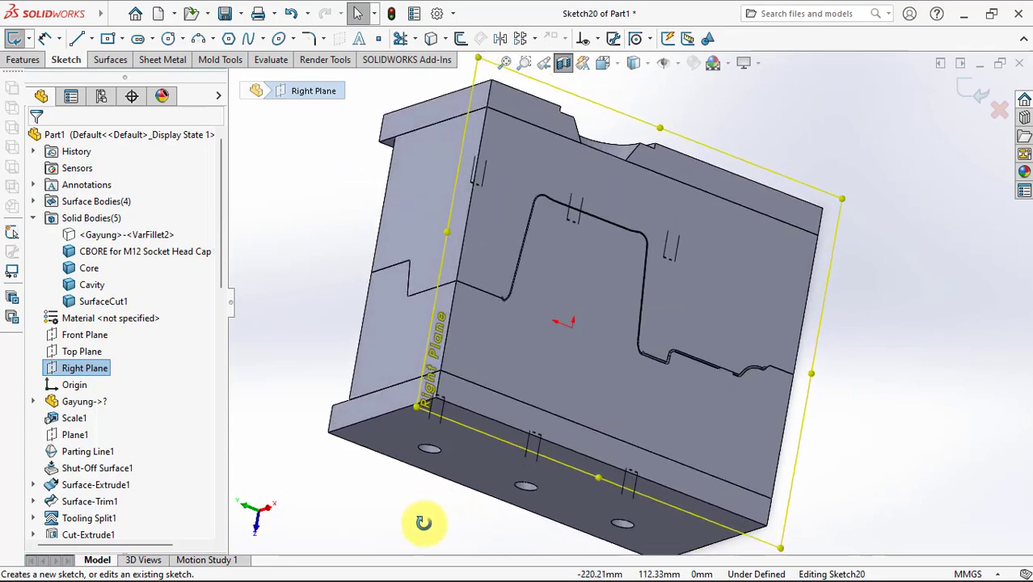
click(606, 67)
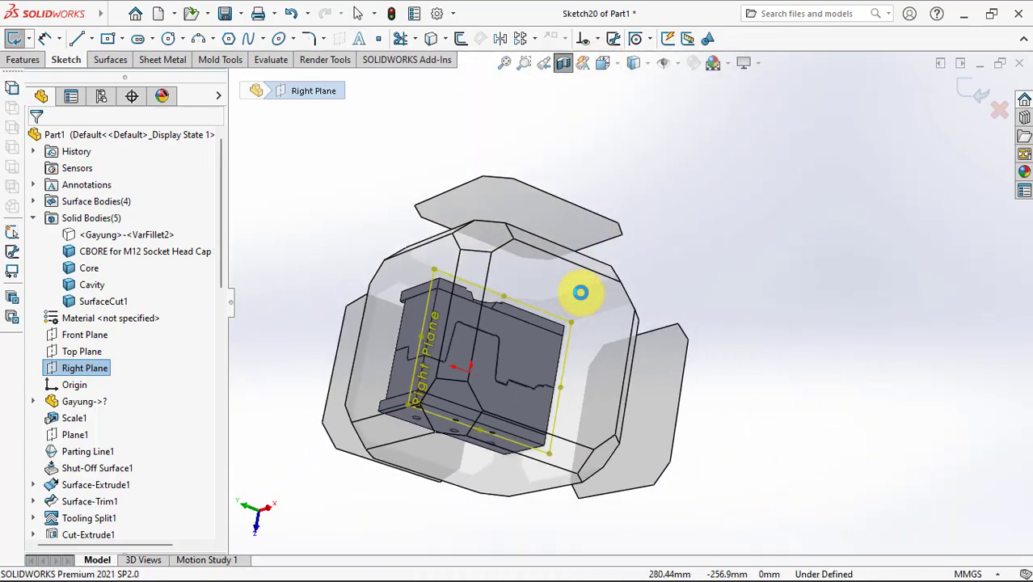
click(576, 287)
scroll(566, 151, down, 2)
scroll(566, 150, down, 1)
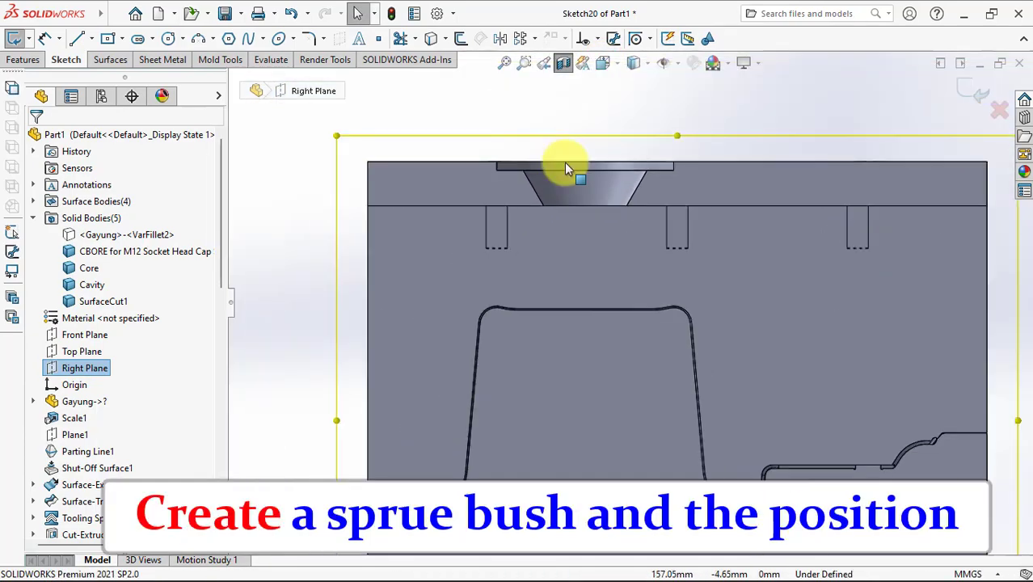
click(92, 38)
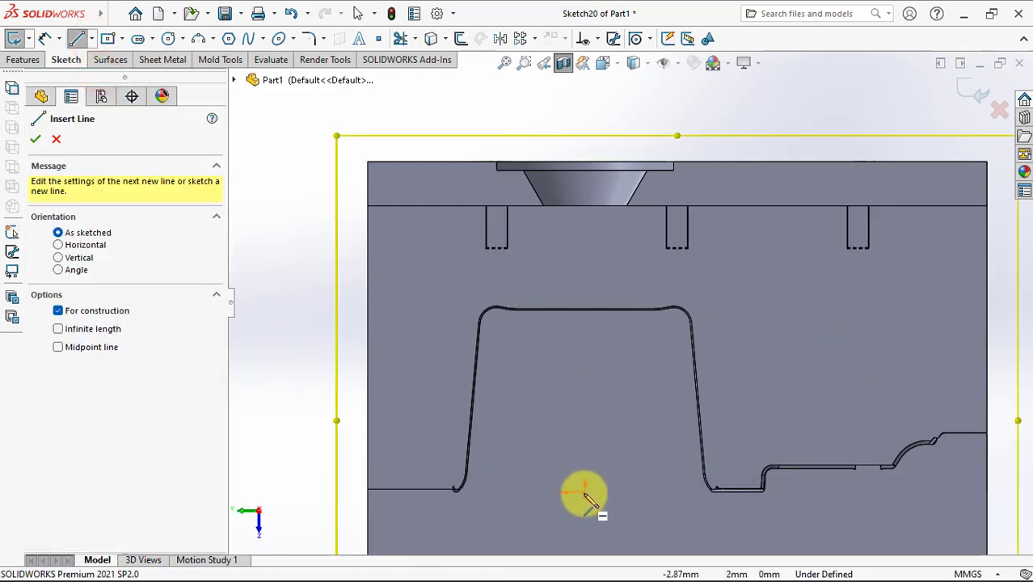
click(585, 209)
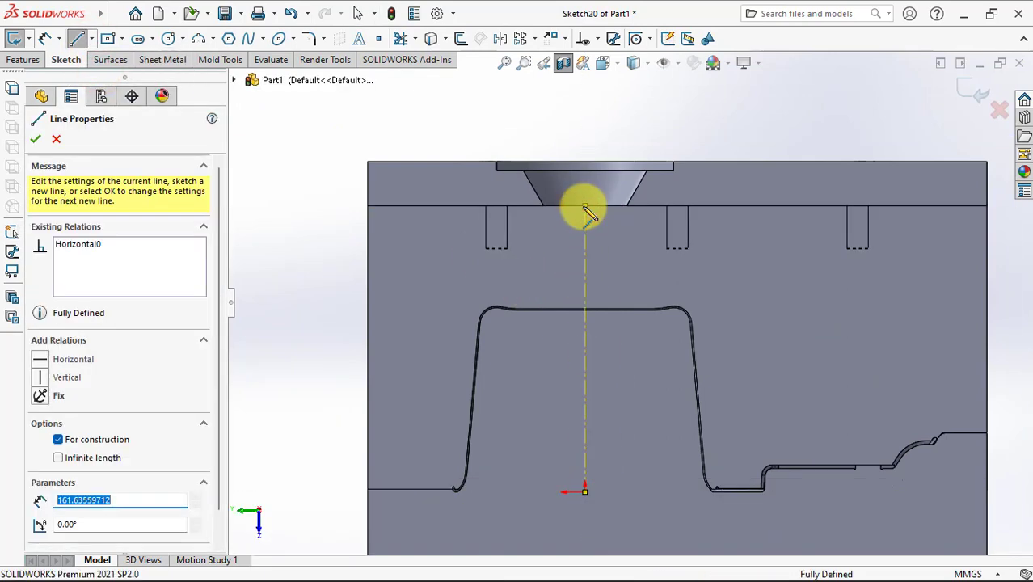
right_click(587, 213)
click(611, 216)
- Draw the stepped sprue bush outline down to the cavity's top edge
scroll(609, 219, down, 2)
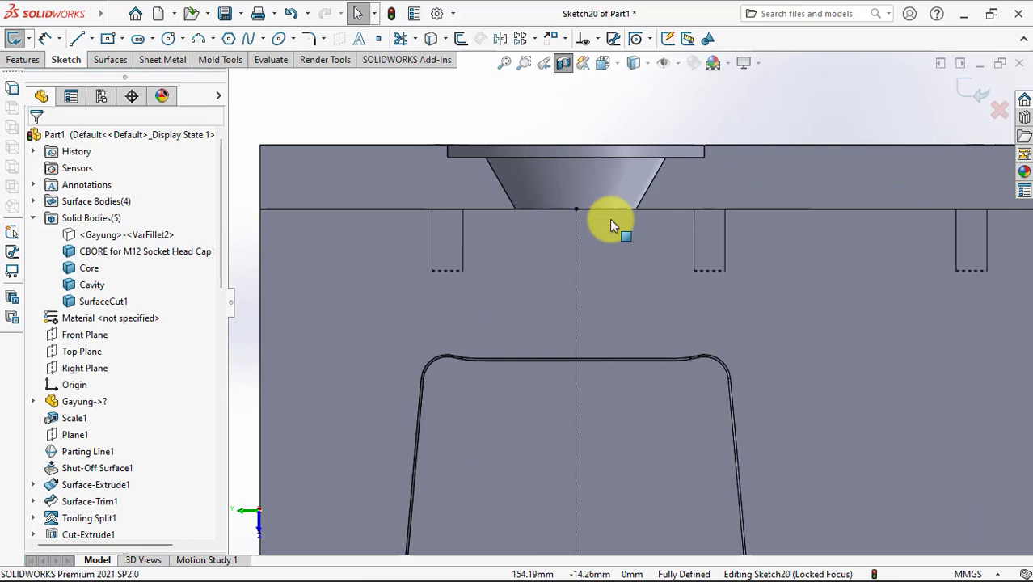
click(76, 38)
scroll(549, 225, down, 2)
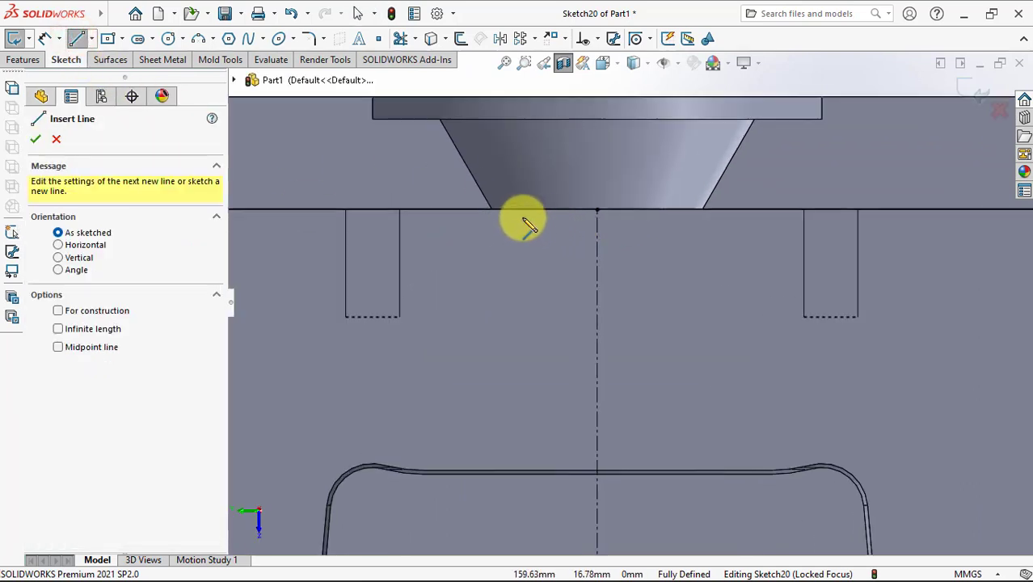
click(520, 209)
click(520, 270)
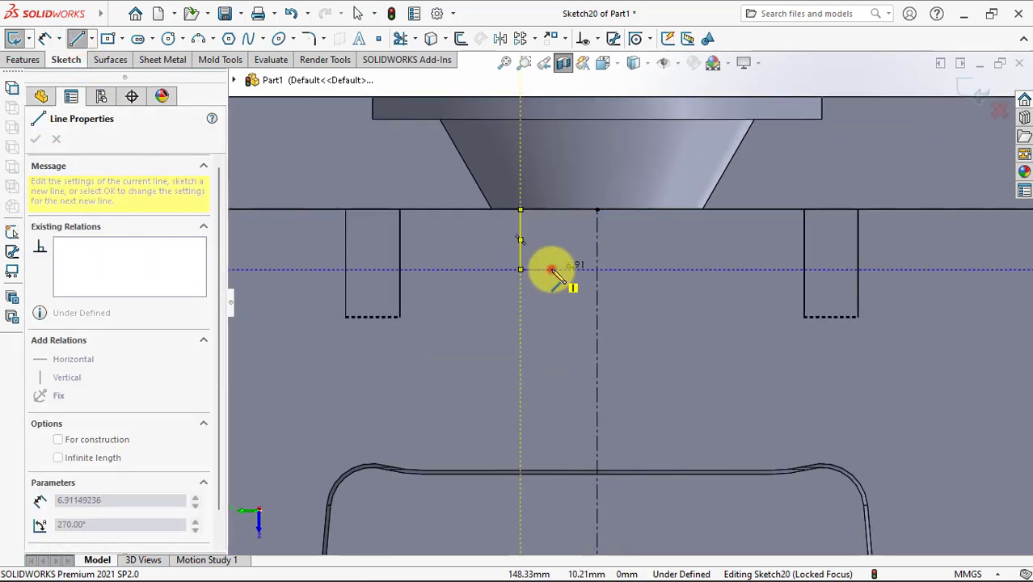
click(551, 270)
click(551, 470)
right_click(551, 471)
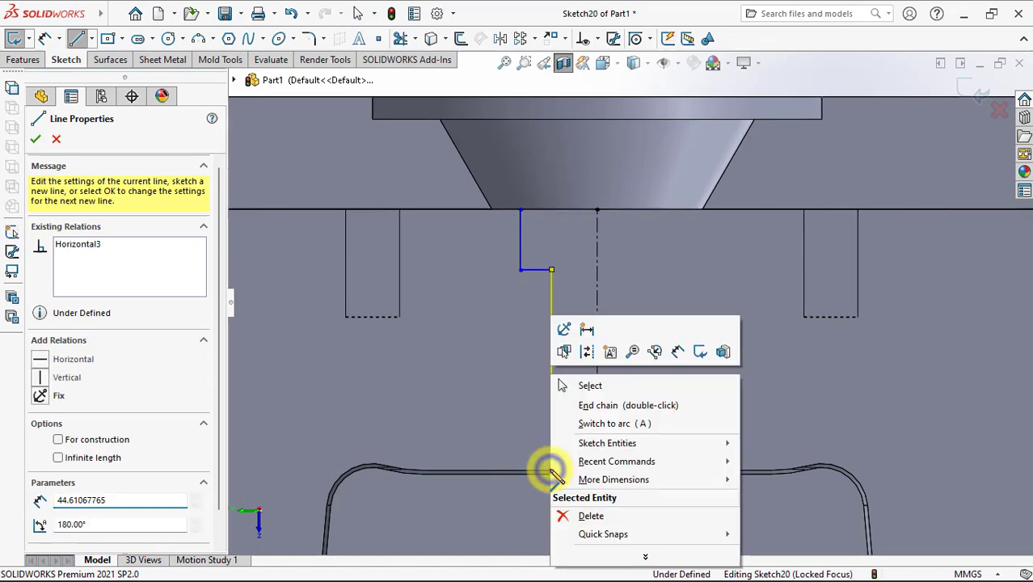
click(594, 383)
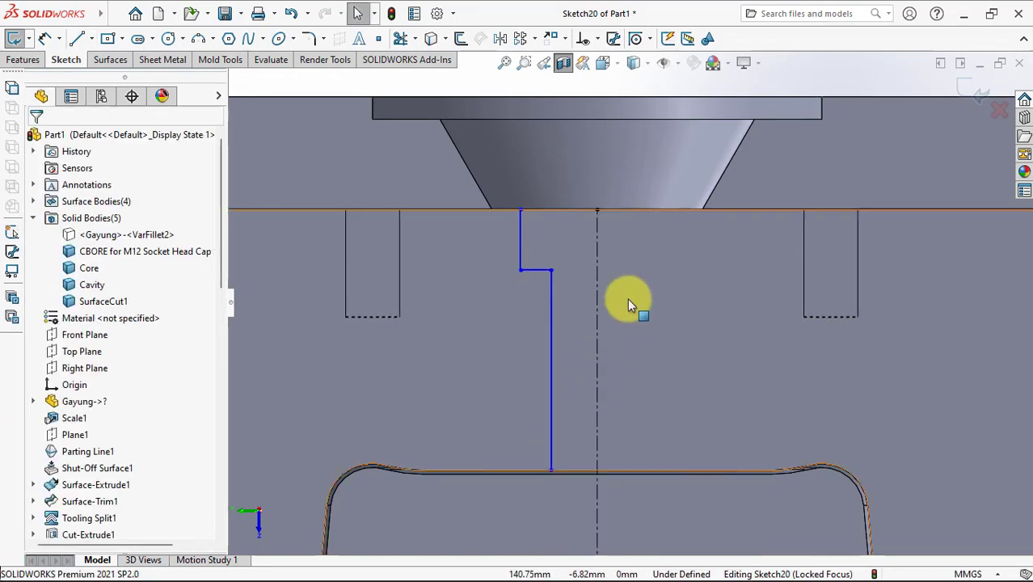
- Add a centrepoint arc for the sprue entry at the top
click(211, 45)
click(220, 51)
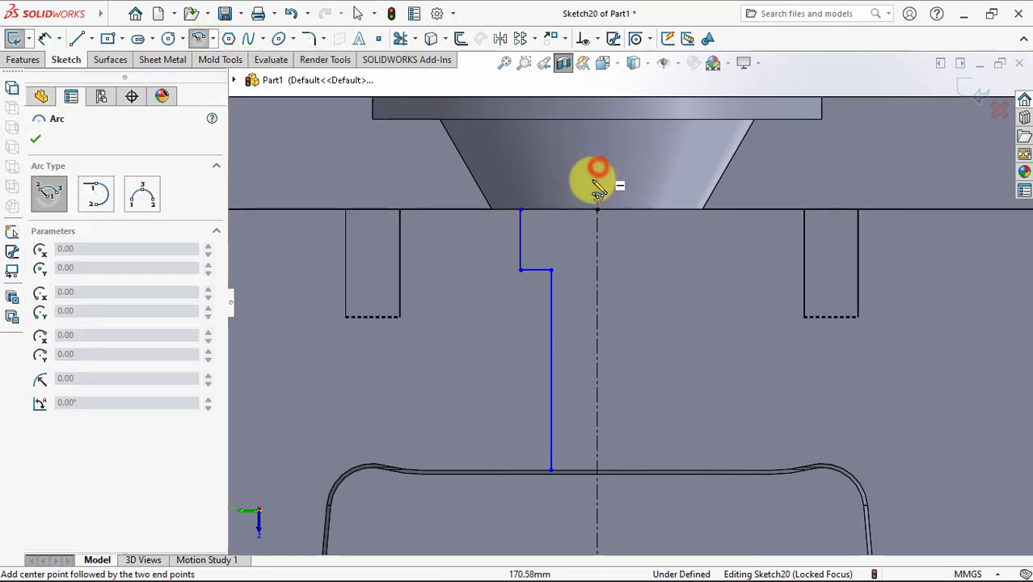
click(597, 166)
click(574, 210)
click(598, 215)
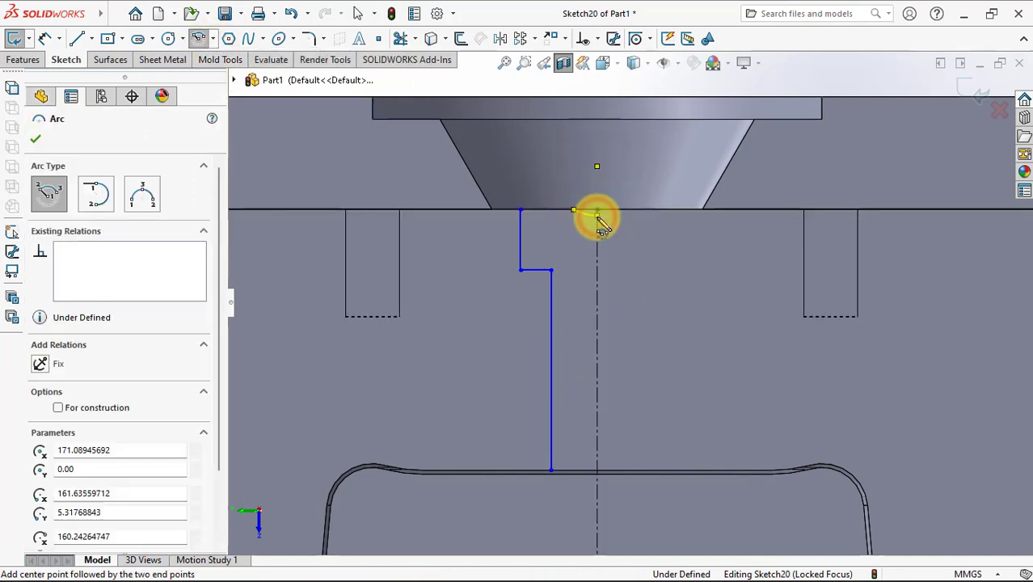
right_click(598, 218)
click(622, 226)
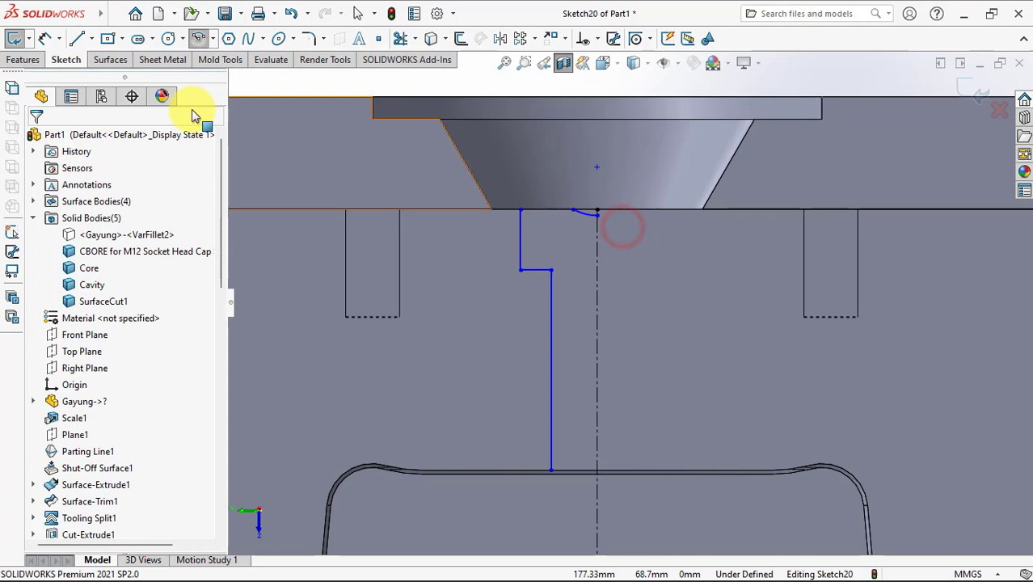
- Draw the tapered sprue line from the top edge down to the cavity
scroll(595, 233, down, 2)
click(598, 225)
scroll(604, 257, up, 2)
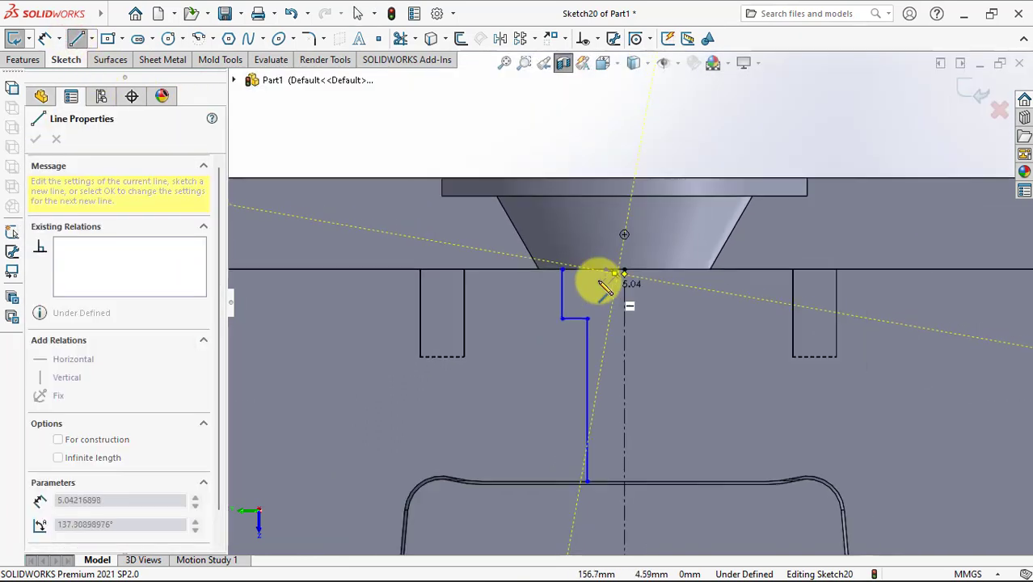
click(612, 477)
right_click(611, 472)
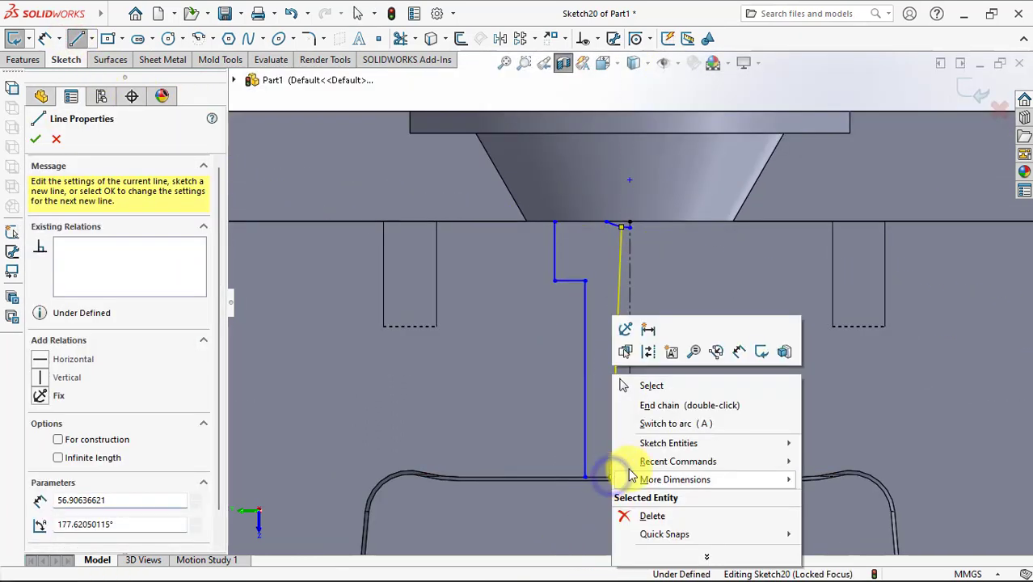
click(643, 384)
click(646, 265)
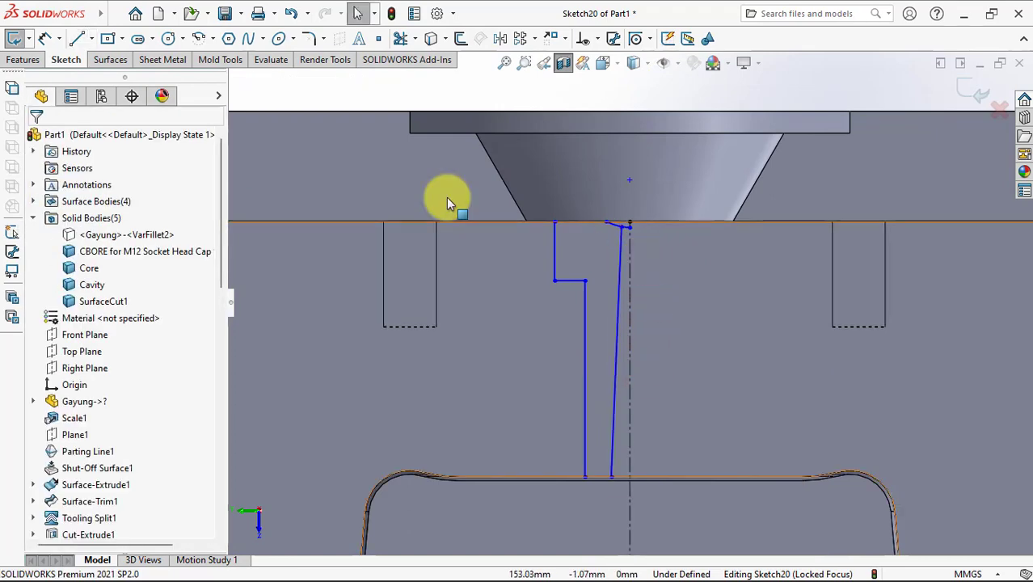
click(44, 38)
- Dimension the bush diameter as 30 and the top width as 12
click(554, 253)
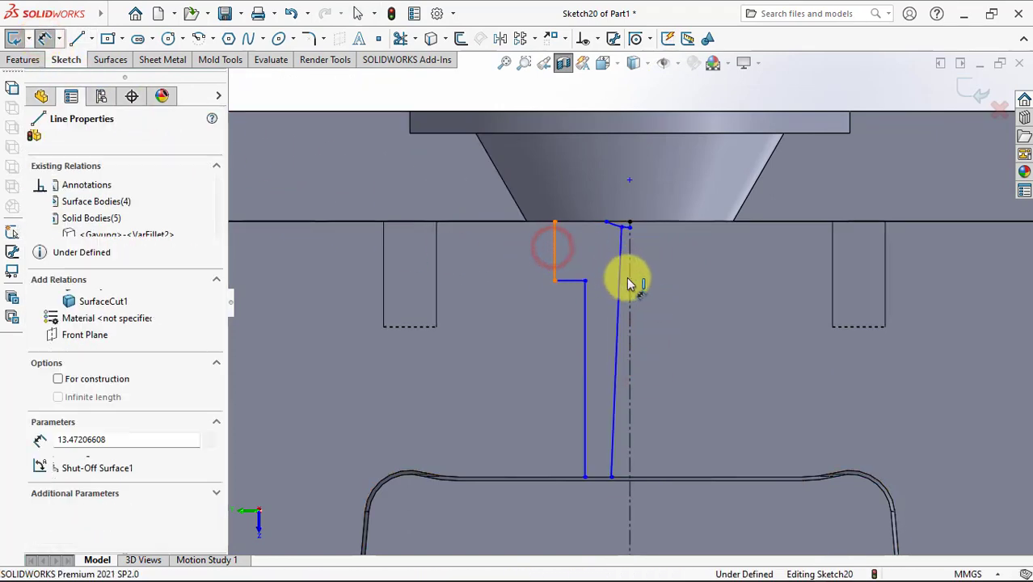
click(628, 280)
click(647, 171)
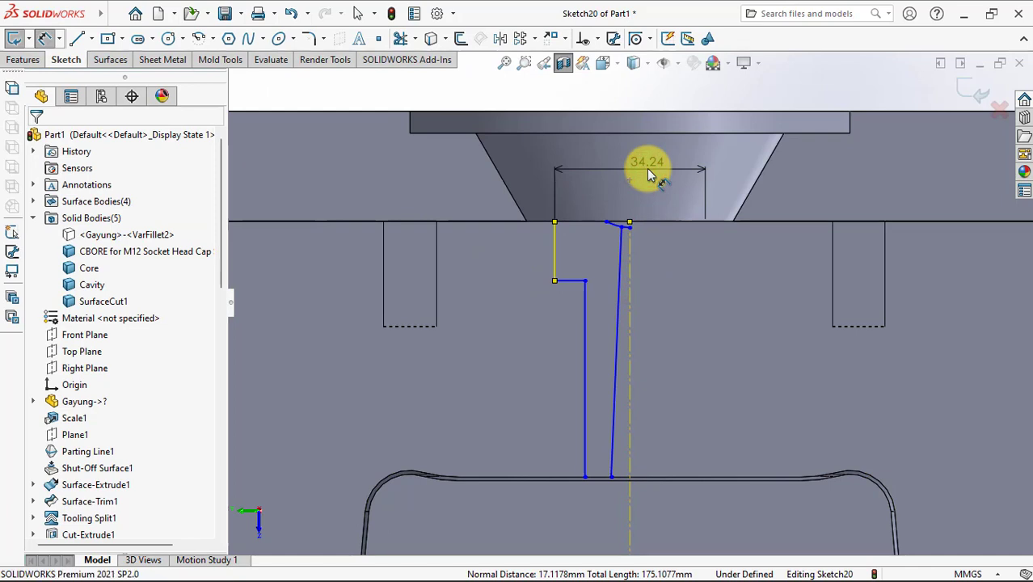
text(30)
click(583, 149)
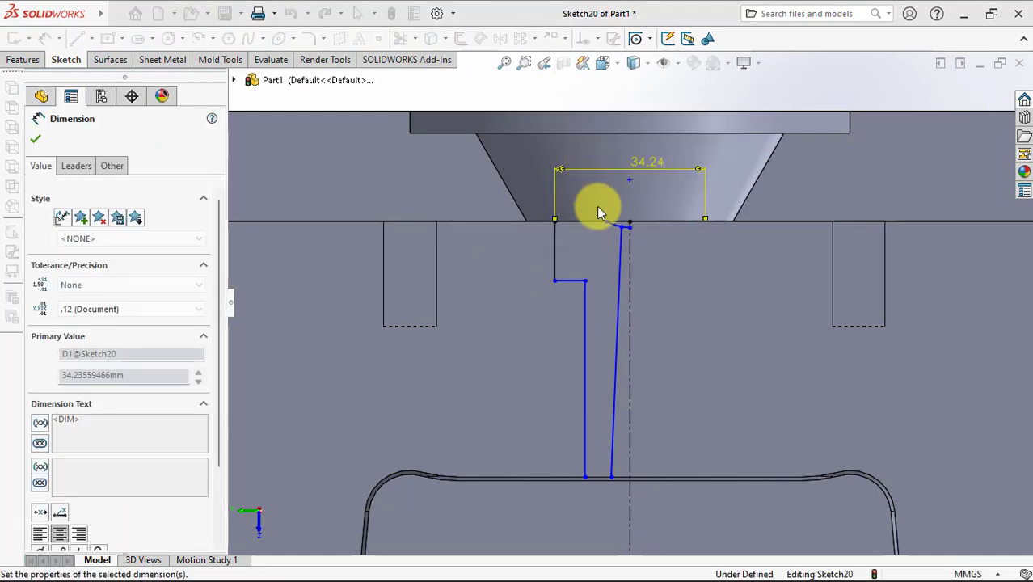
click(585, 305)
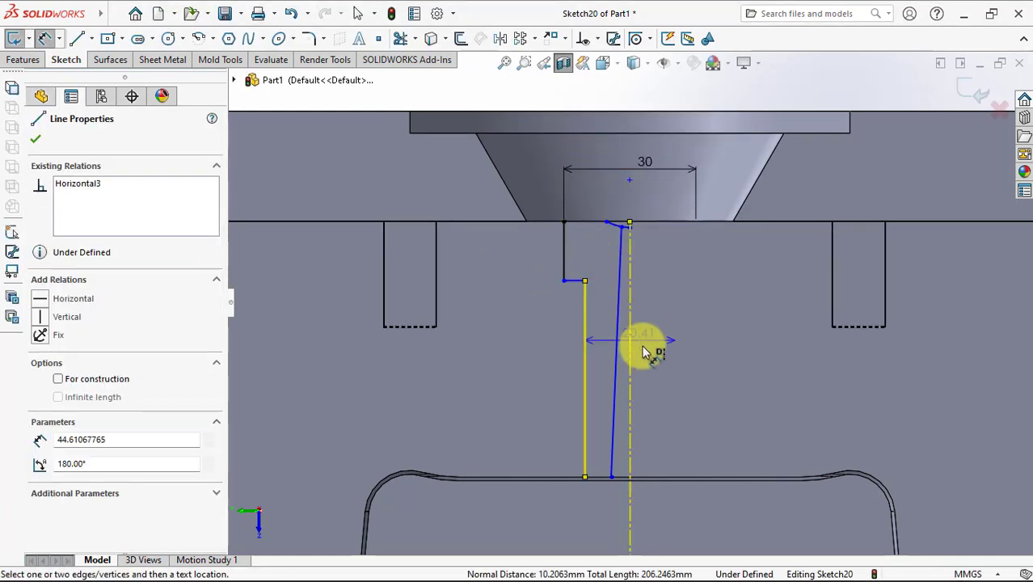
click(632, 200)
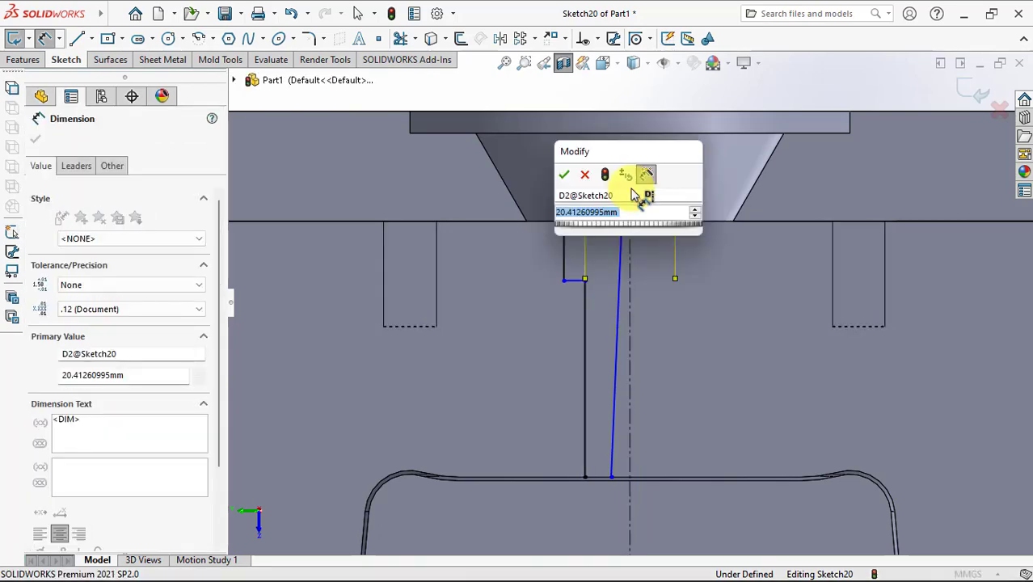
text(12)
click(565, 177)
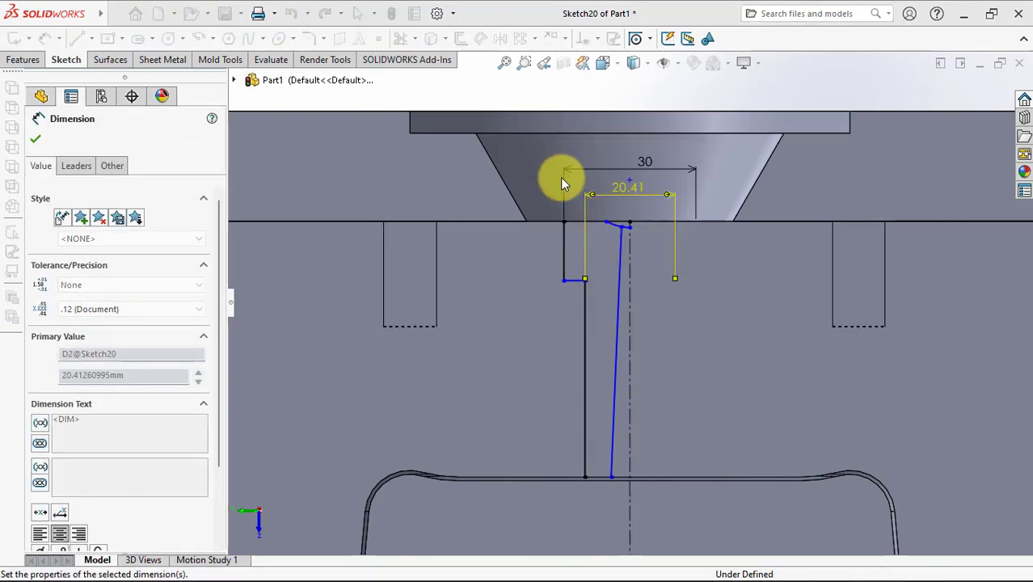
- Set the step depth to 15 and the sprue's bottom width to 8
click(563, 222)
click(570, 280)
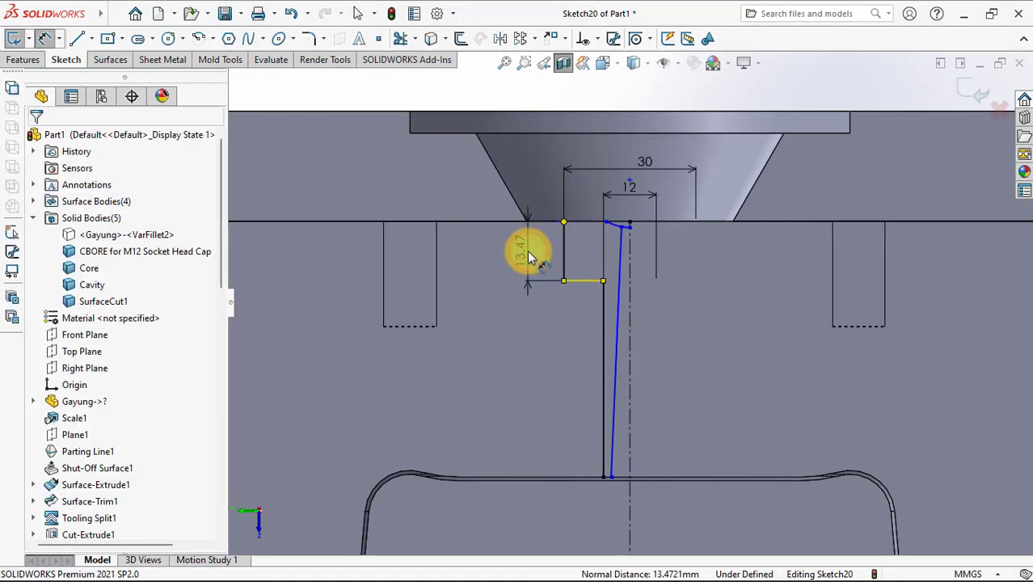
click(527, 251)
text(15)
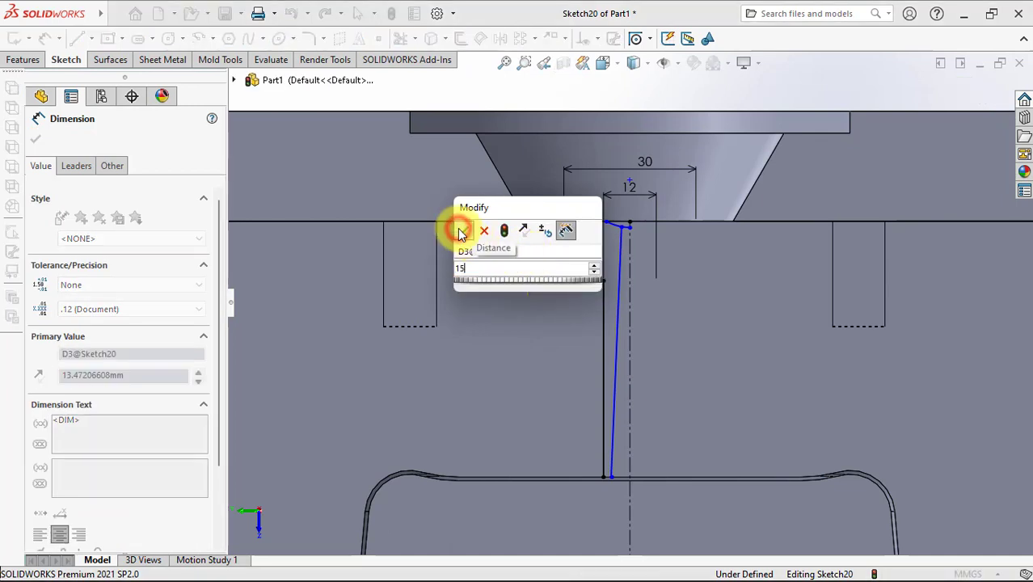
click(463, 230)
click(609, 479)
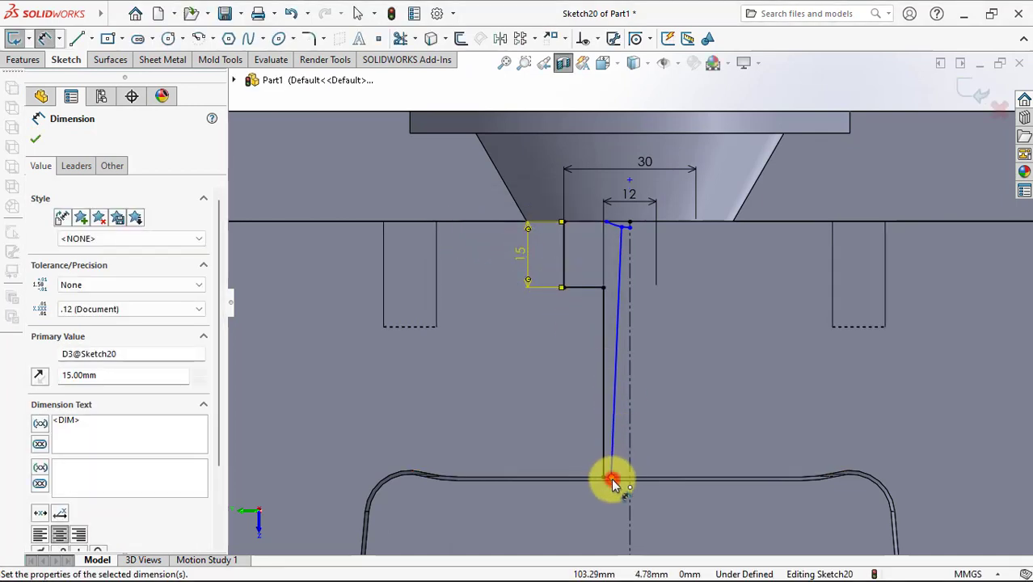
click(629, 456)
click(635, 503)
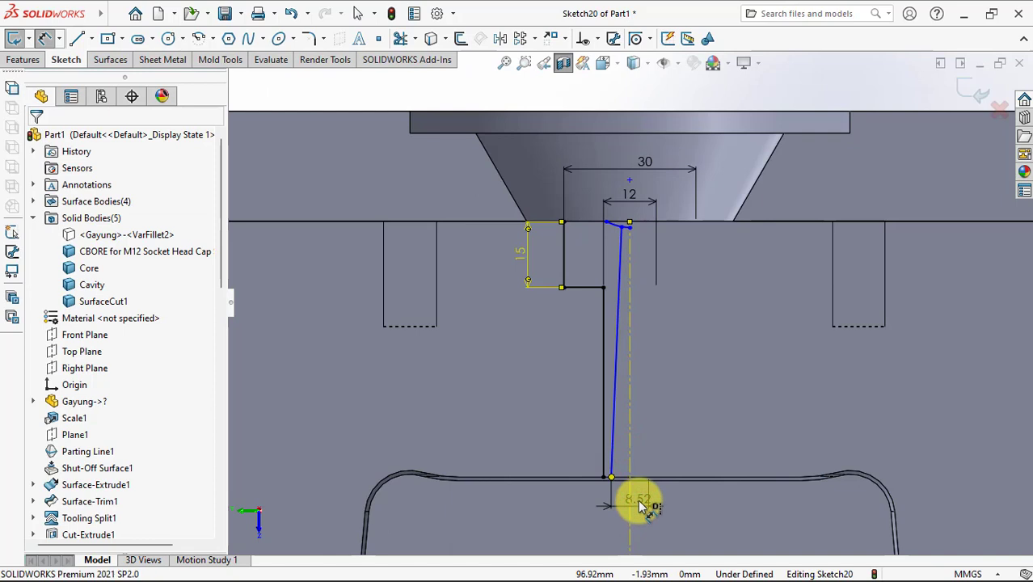
click(574, 487)
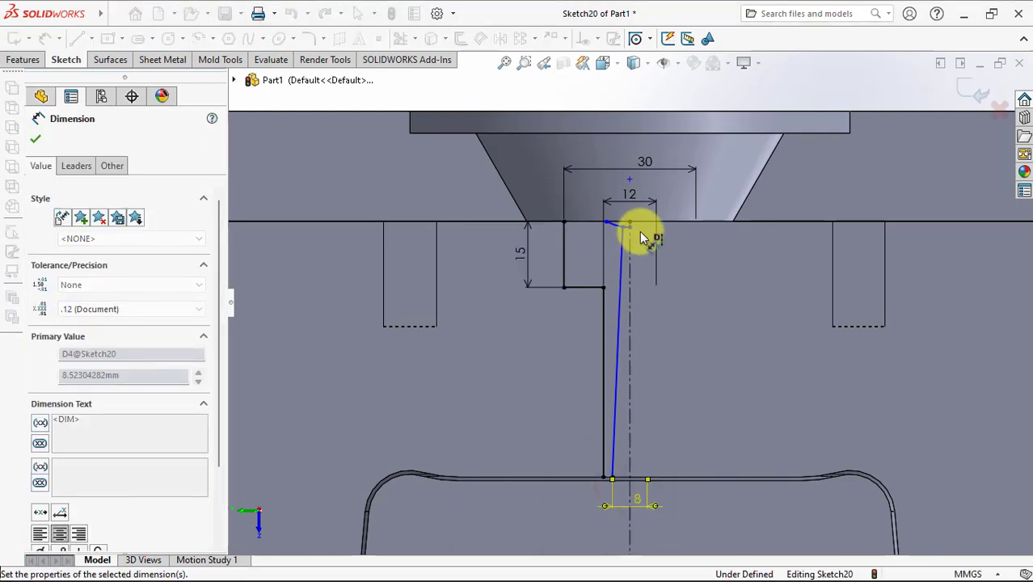
- Add the 3 top offset, 1.5 vertical offset and R8 sprue-entry arc radius
scroll(636, 232, down, 4)
scroll(616, 240, down, 1)
click(594, 237)
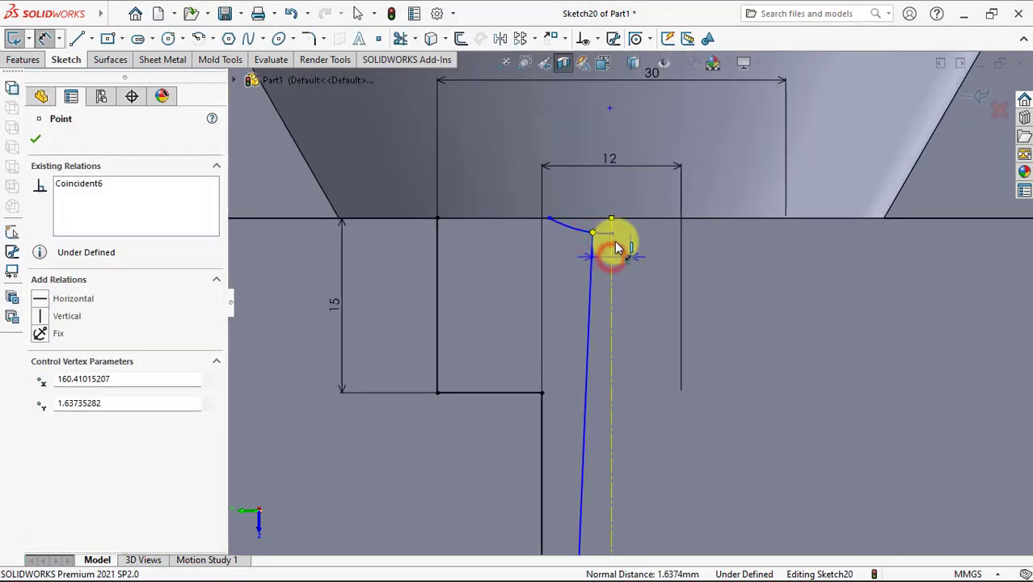
click(614, 204)
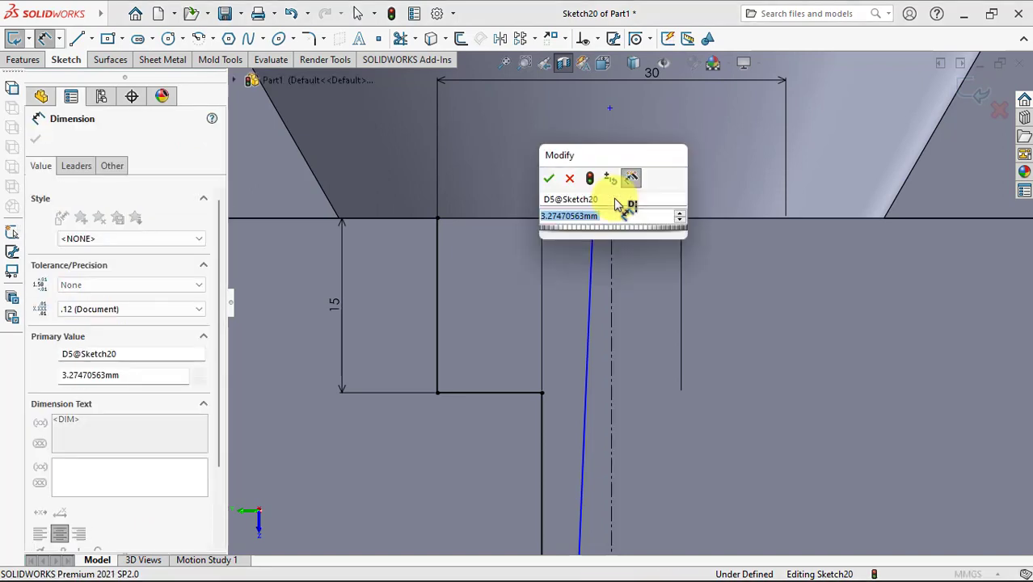
click(549, 177)
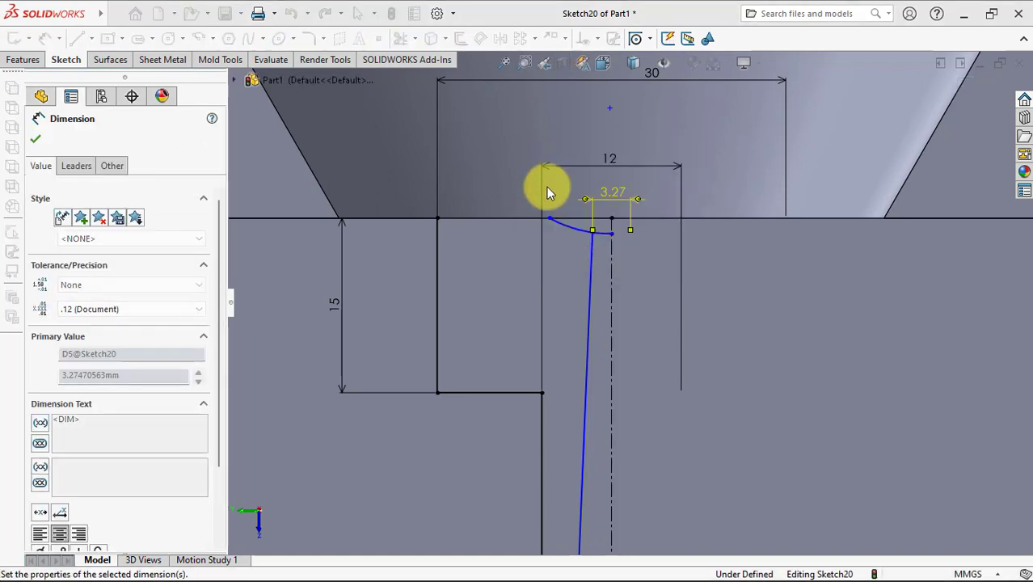
click(611, 234)
click(715, 265)
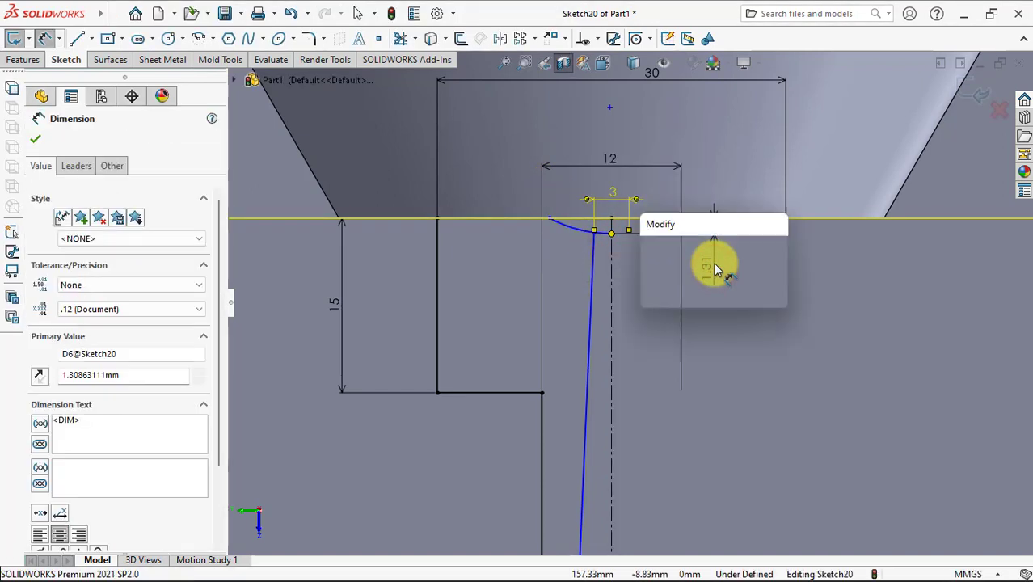
text(1.5)
click(649, 246)
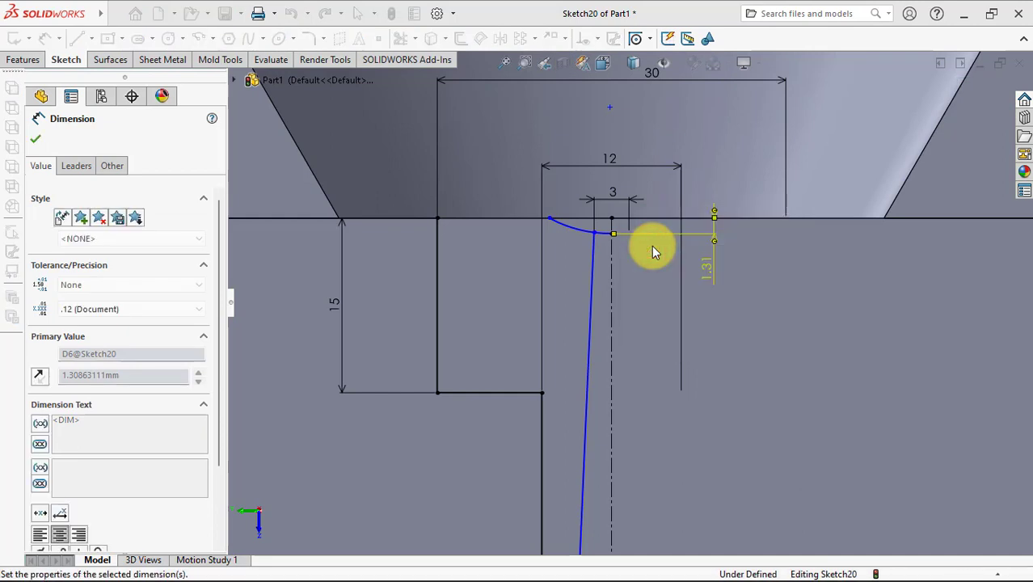
click(577, 232)
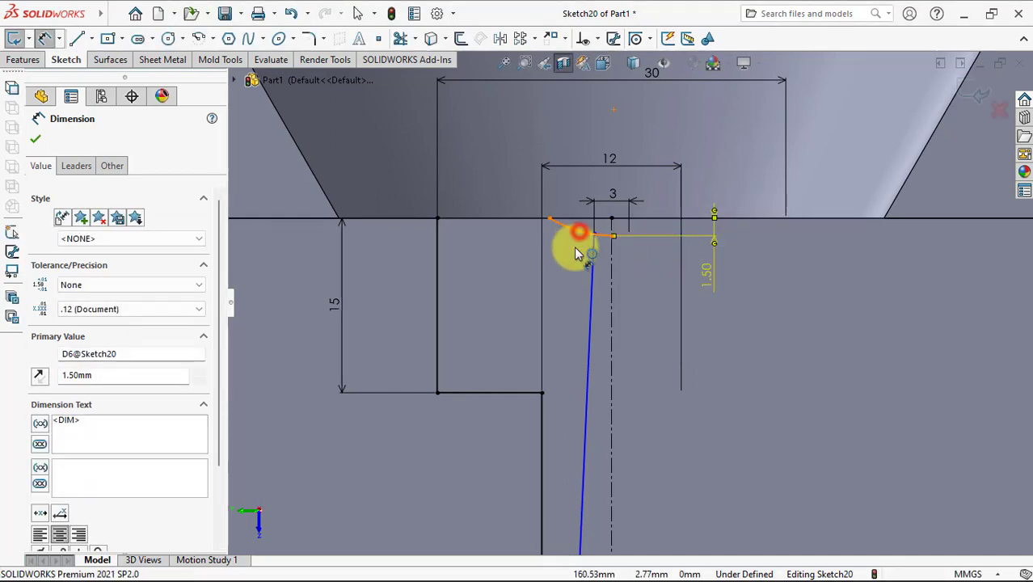
click(564, 292)
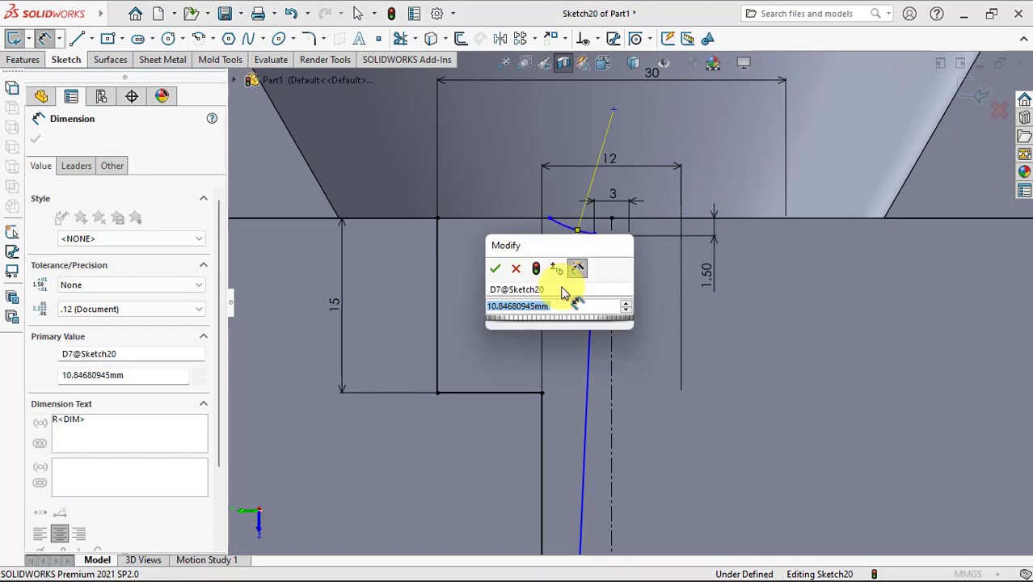
text(8)
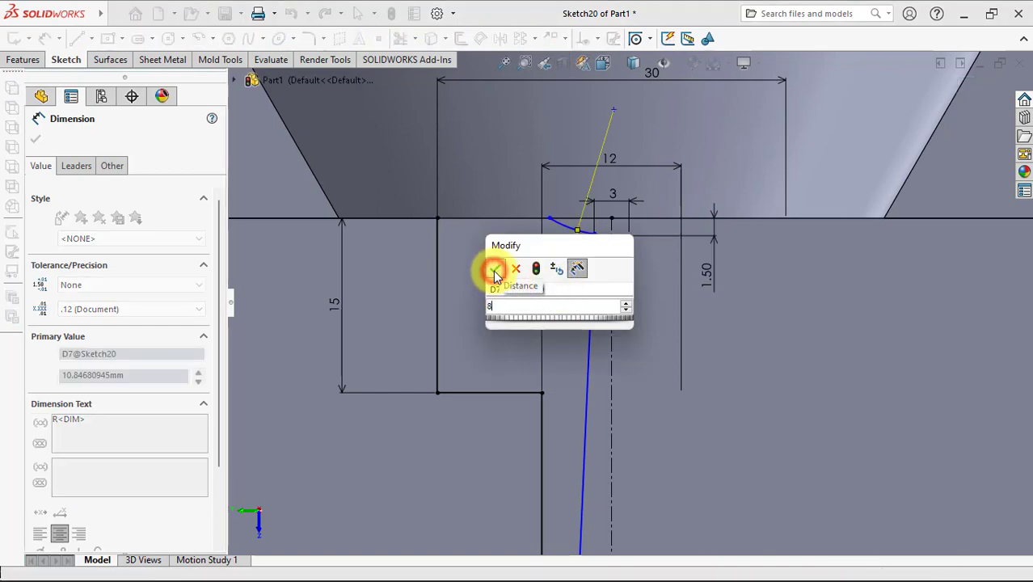
click(494, 271)
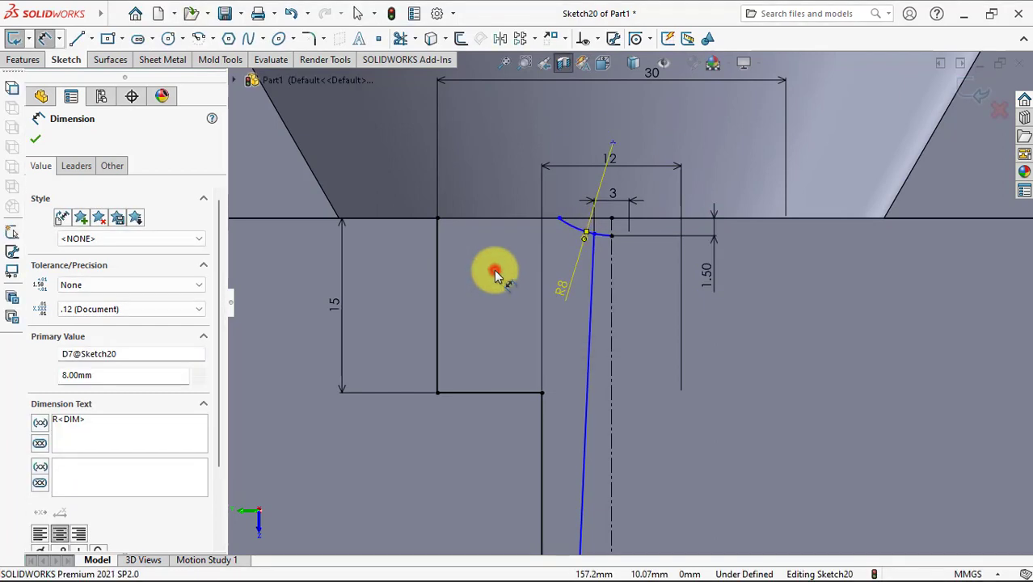
- Add a Coincident relation between Line1 and Point14
key(Escape)
click(598, 38)
click(608, 76)
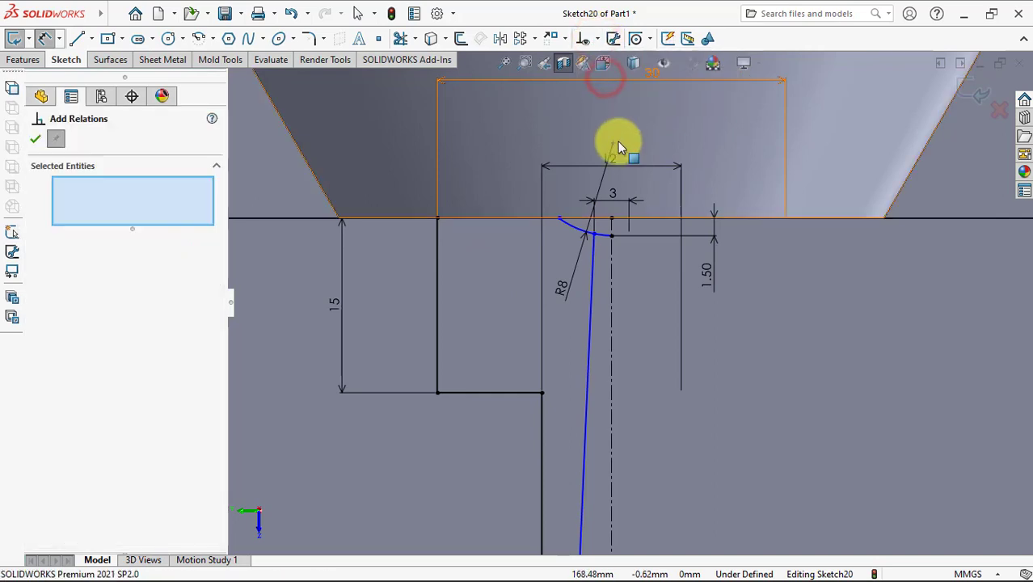
click(611, 143)
click(612, 294)
click(40, 402)
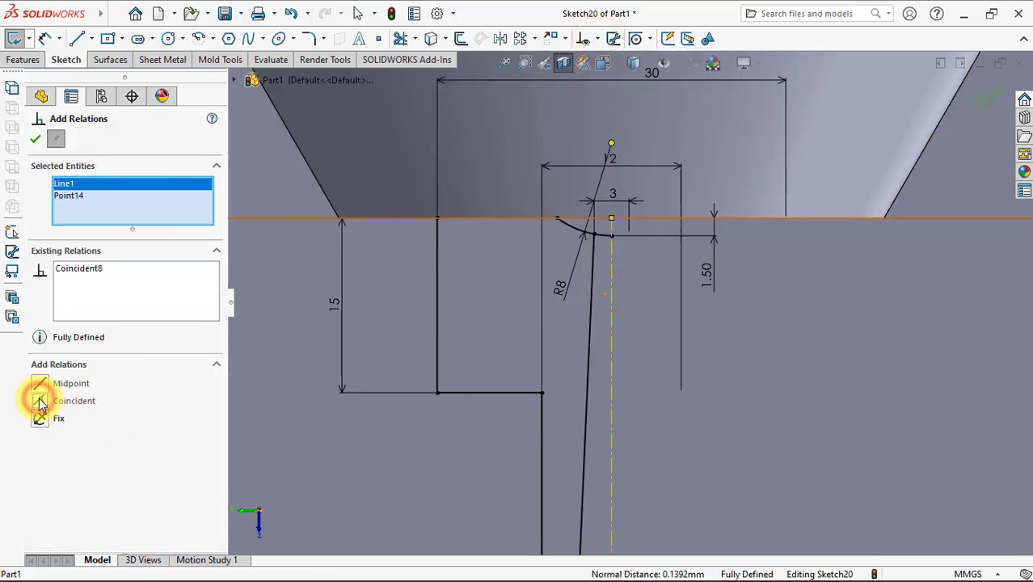
click(35, 140)
- Split the R8 arc with Split Entities where the tapered line meets it
scroll(604, 259, down, 3)
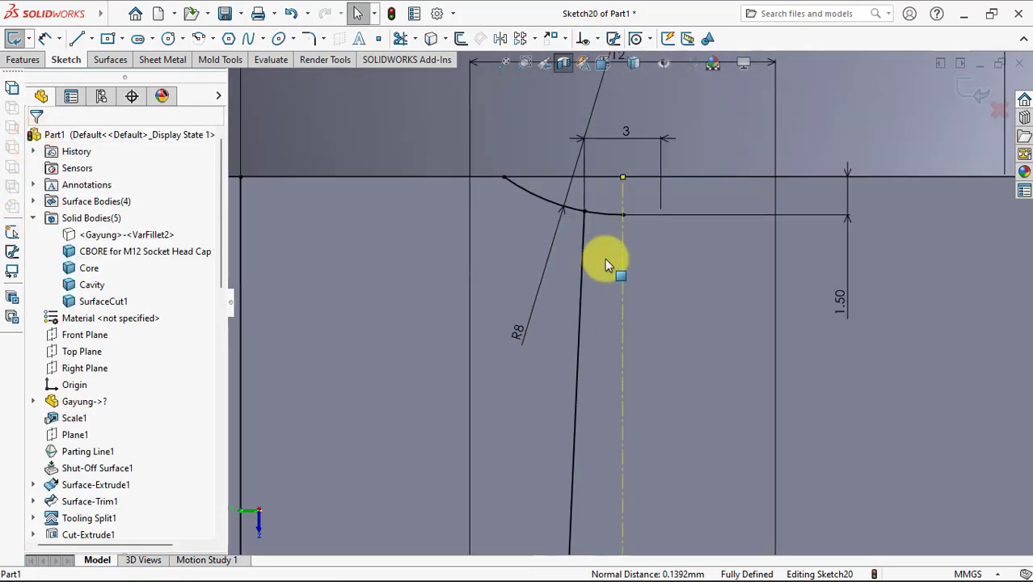
scroll(605, 258, down, 2)
click(600, 212)
right_click(602, 210)
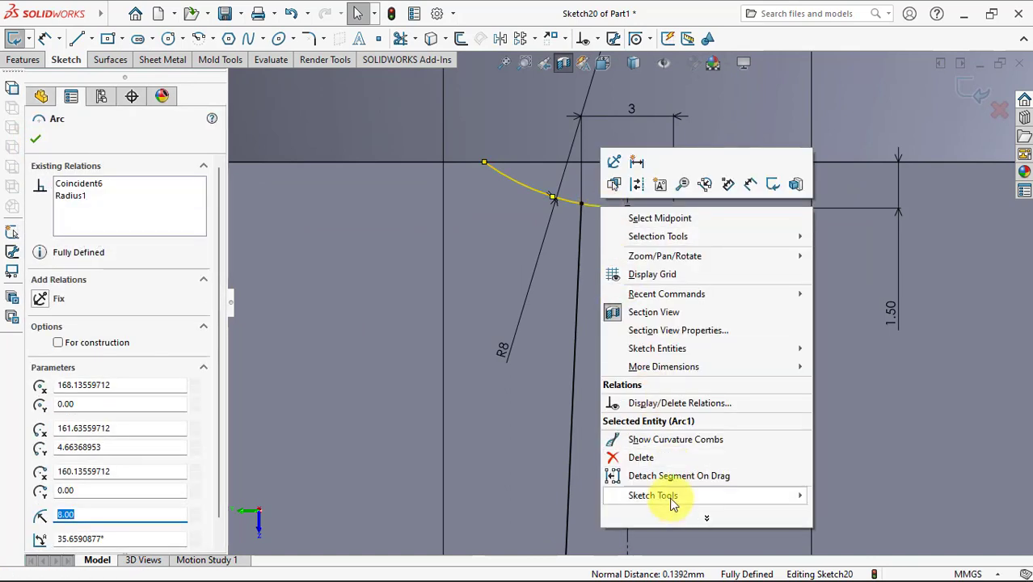
click(885, 493)
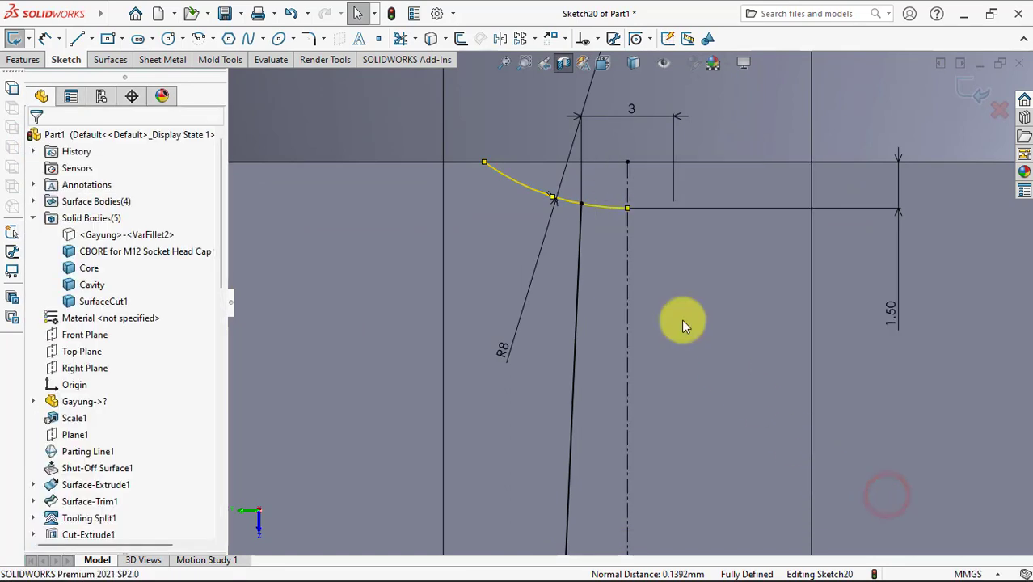
right_click(598, 212)
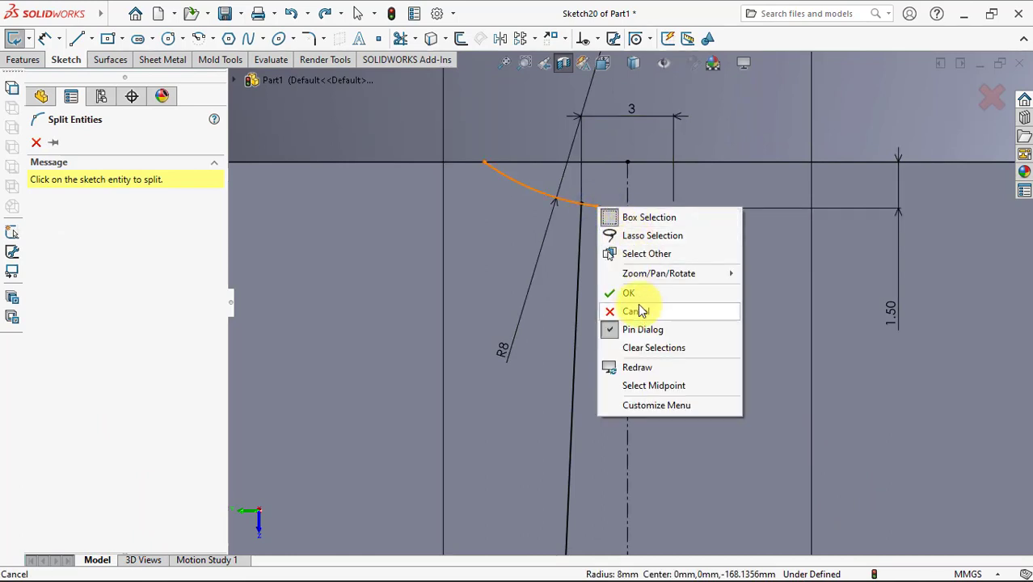
click(638, 295)
- Make the new split point coincident with the tapered line's end point
click(596, 207)
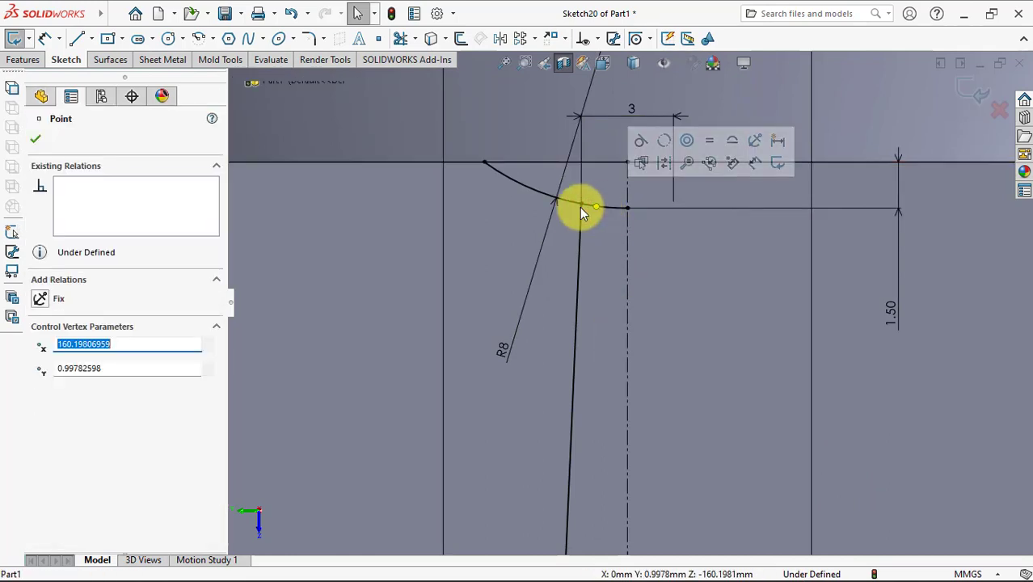
ctrl+click(583, 203)
click(673, 135)
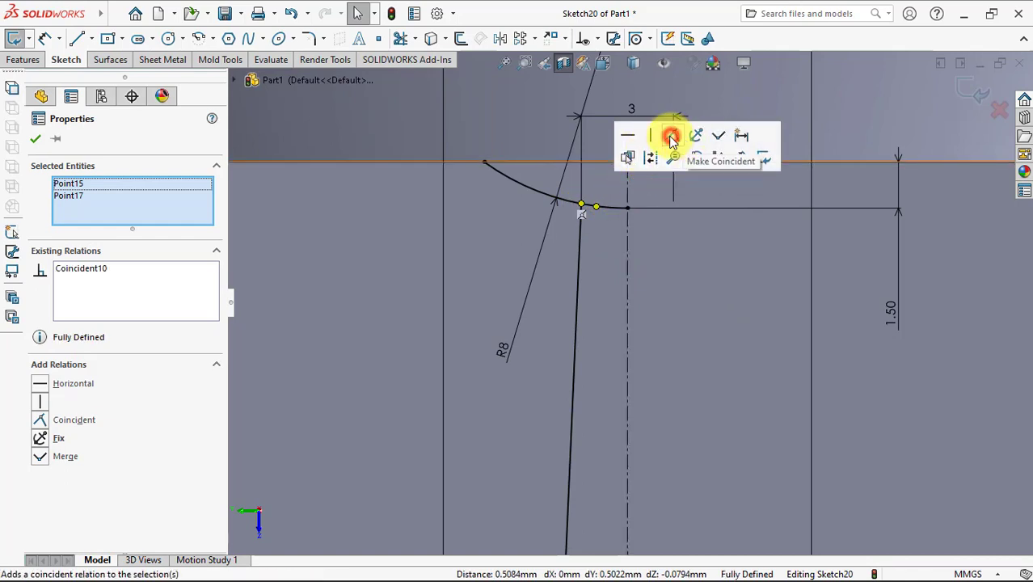
click(610, 208)
click(676, 166)
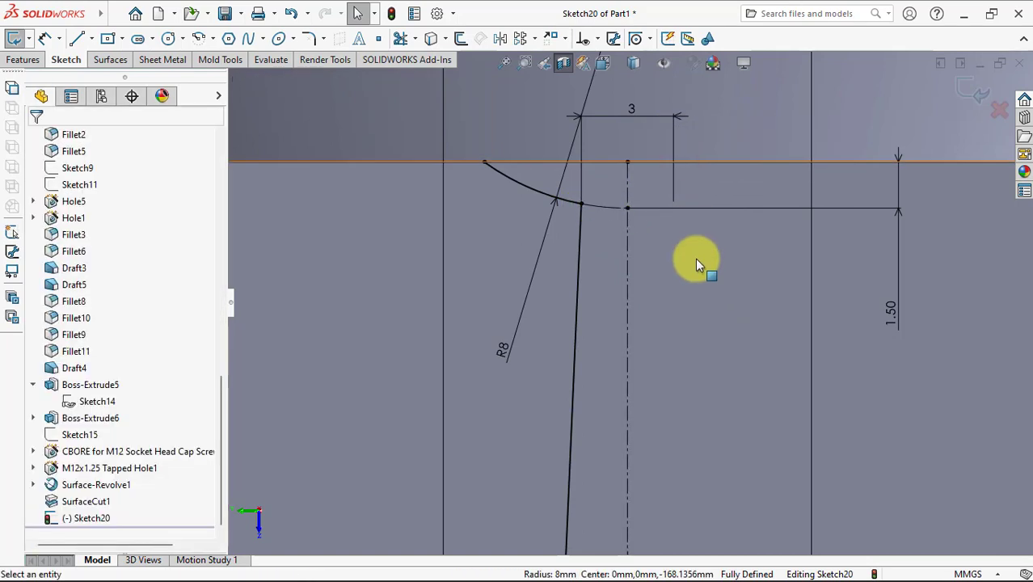
- Revolve Sketch20's sprue profile 360° about Line1 as a Revolved Surface
key(z)
key(z)
key(z)
key(z)
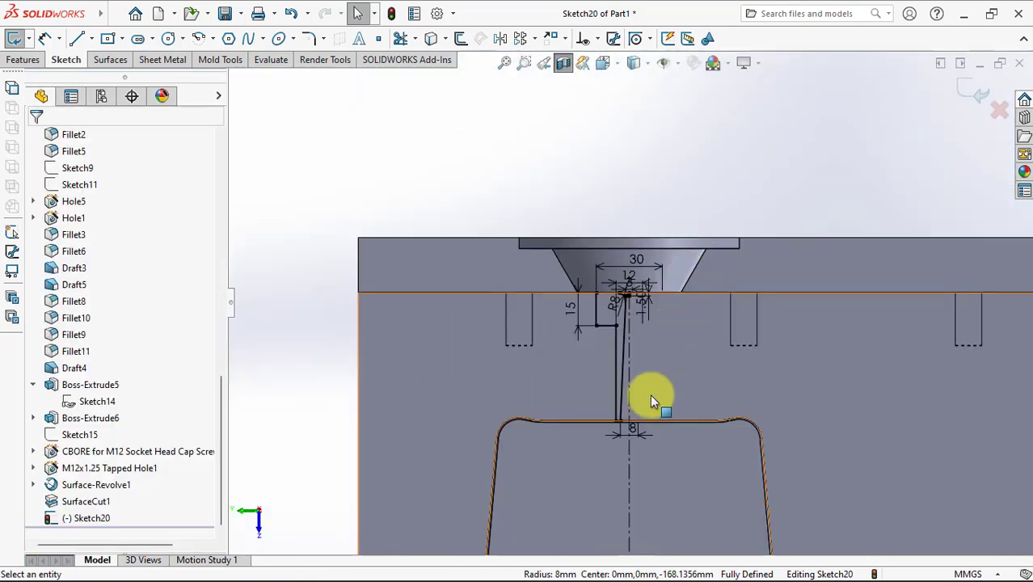
scroll(639, 329, down, 3)
click(107, 59)
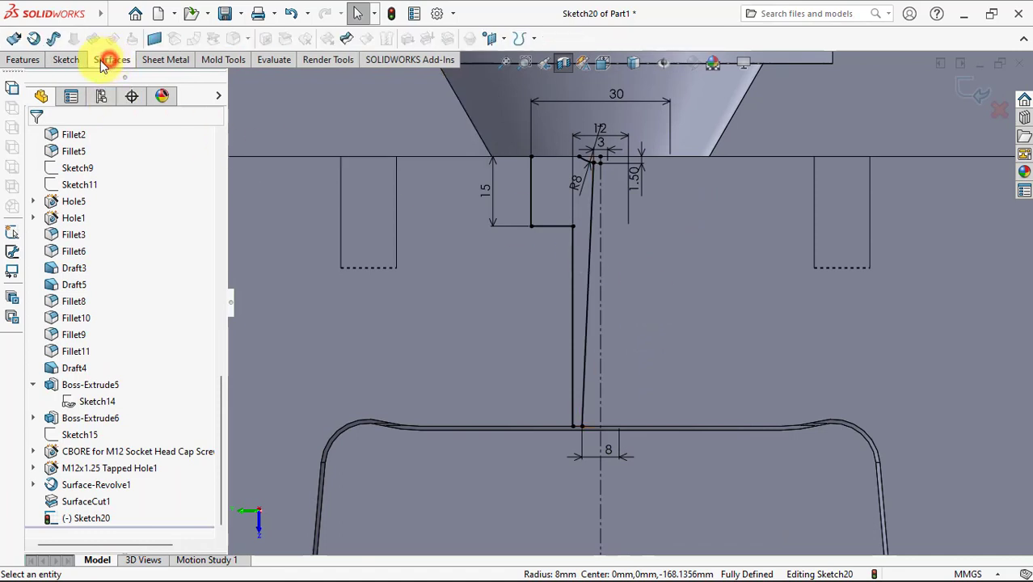
click(34, 40)
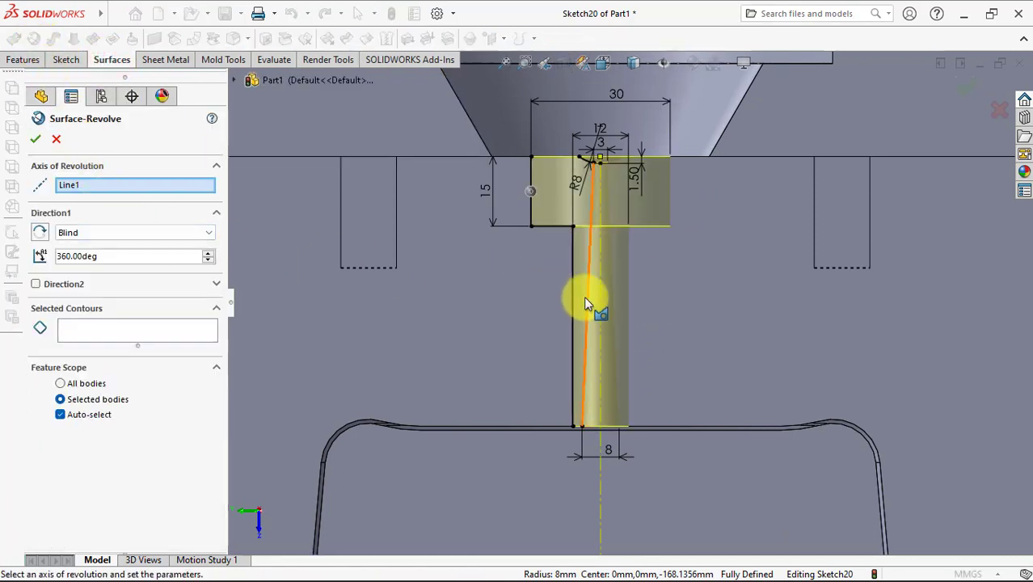
click(38, 143)
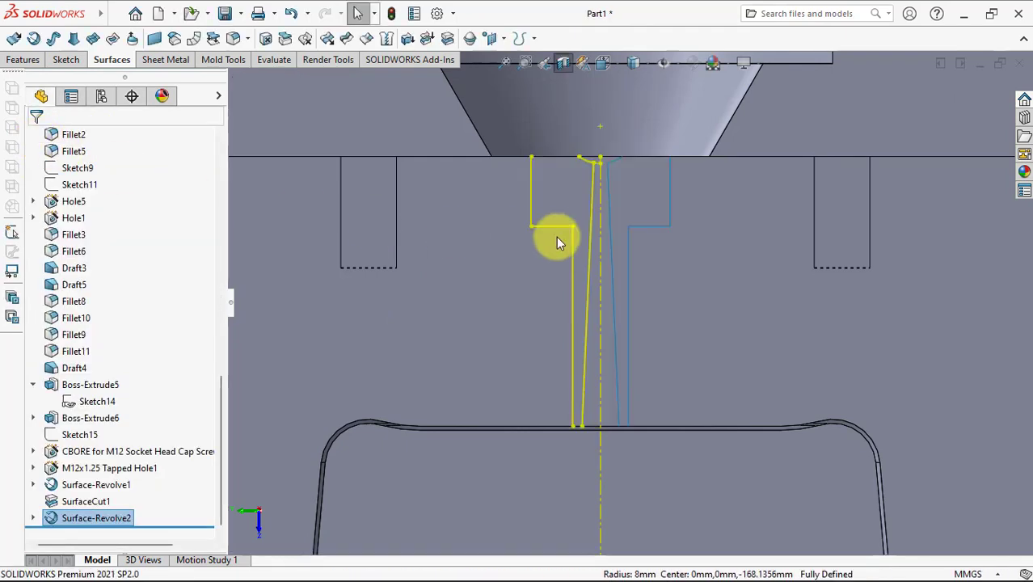
- Knit Surface-Revolve2[2] and Surface-Revolve2[3] with Merge entities into Surface-Knit1
mouse_move(553, 237)
middle_down()
mouse_move(604, 270)
mouse_move(592, 291)
middle_up()
drag(220, 408, 218, 197)
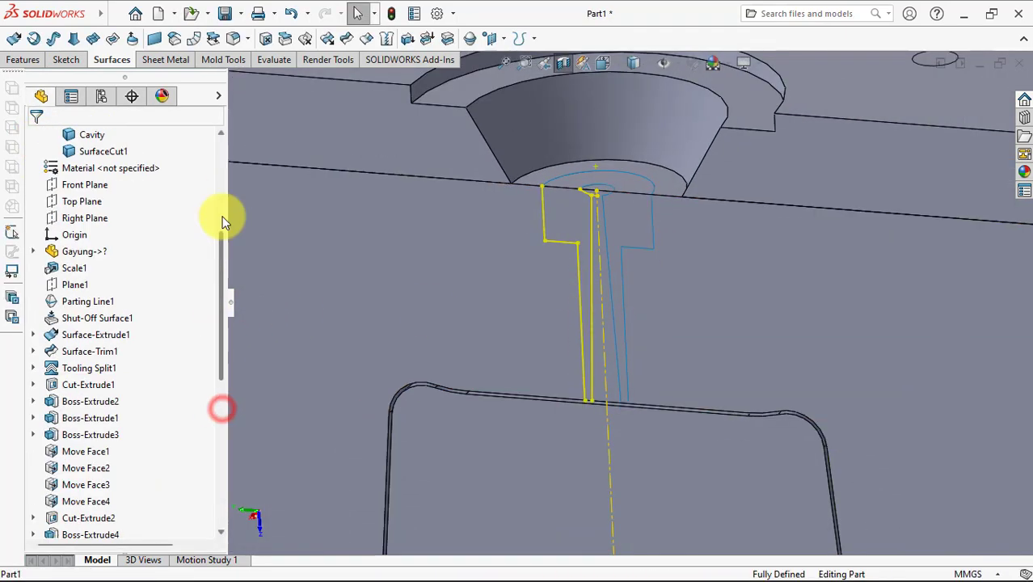
click(33, 201)
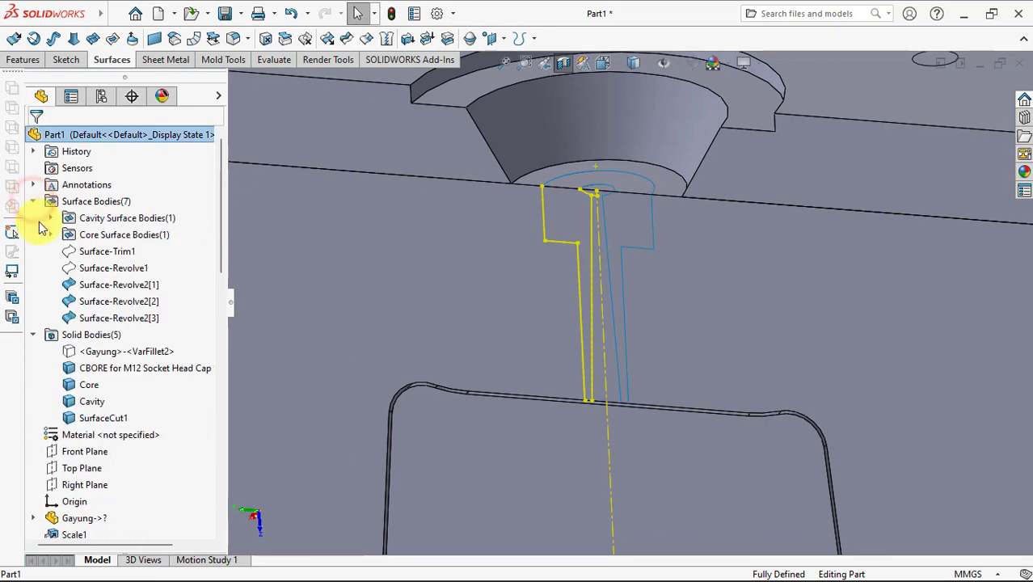
click(104, 319)
click(95, 303)
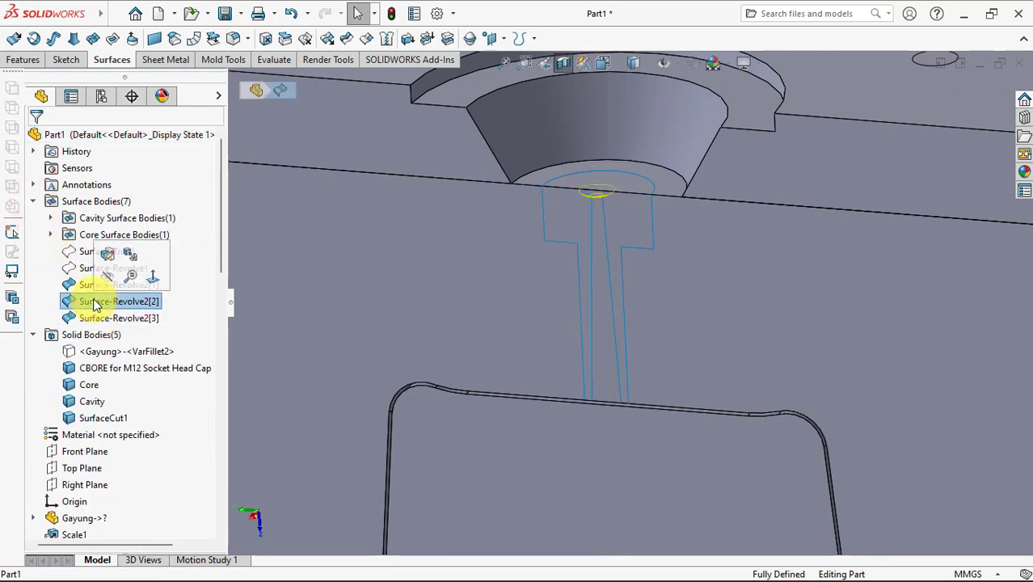
ctrl+click(71, 318)
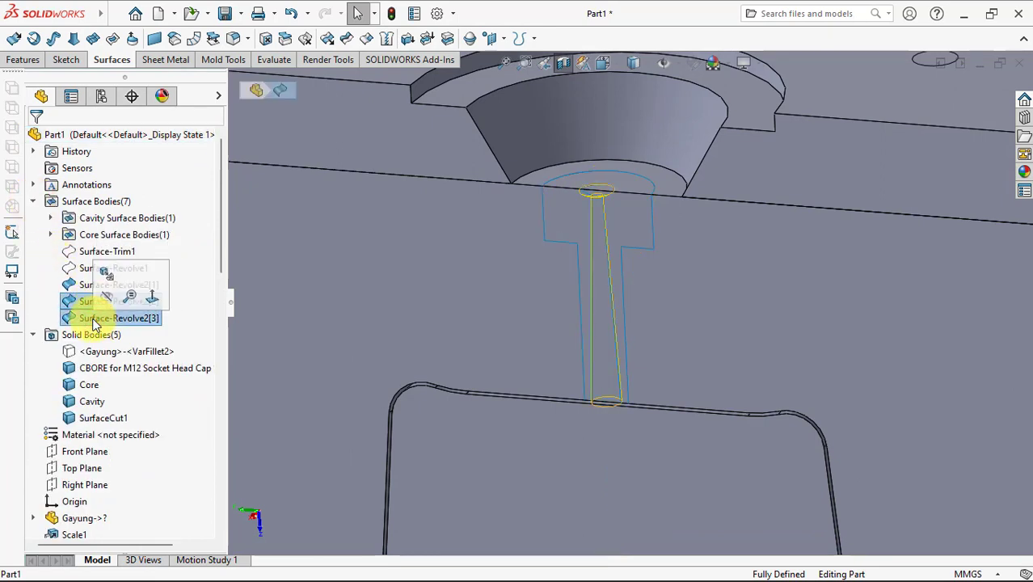
click(388, 41)
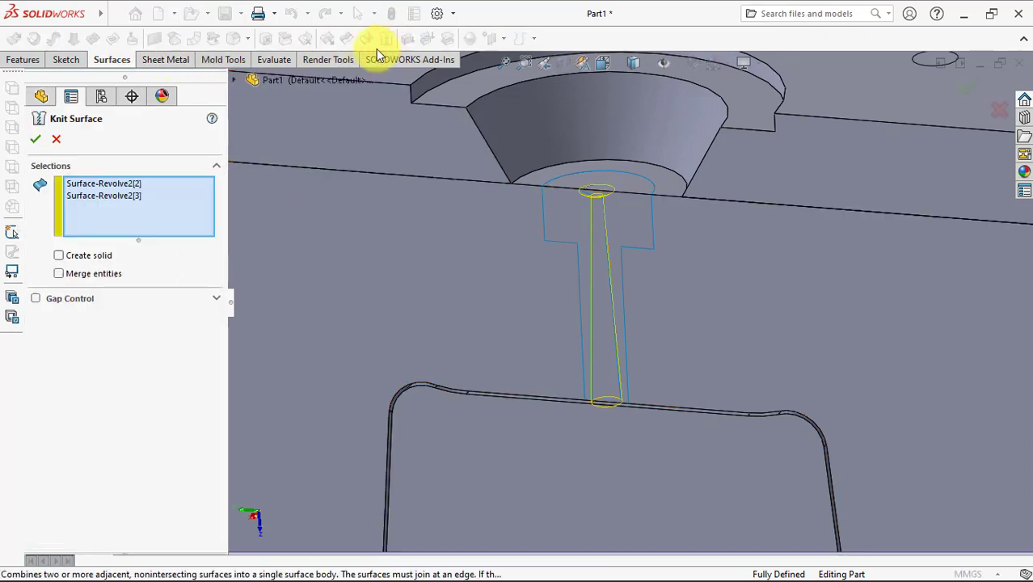
click(37, 142)
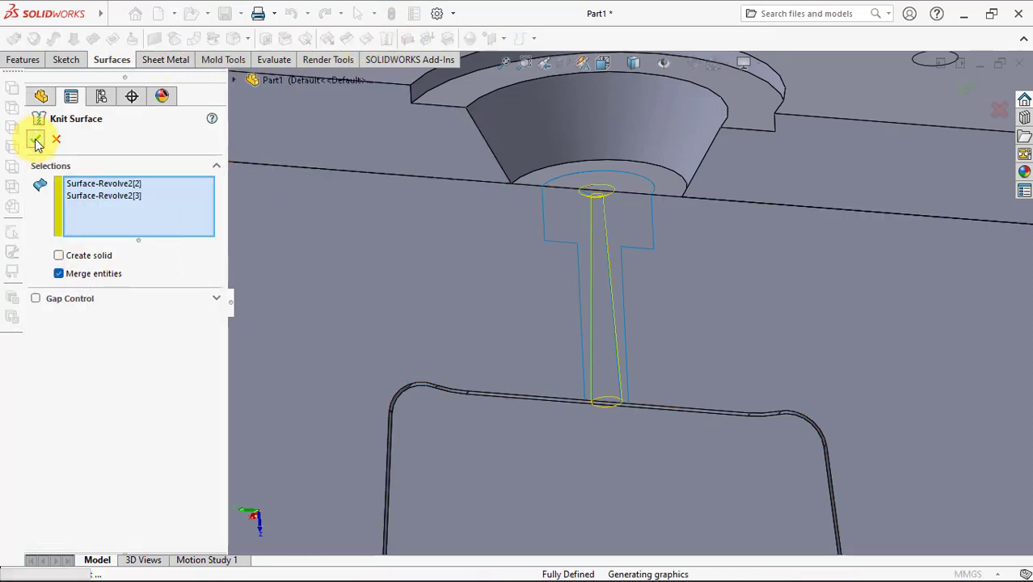
click(103, 301)
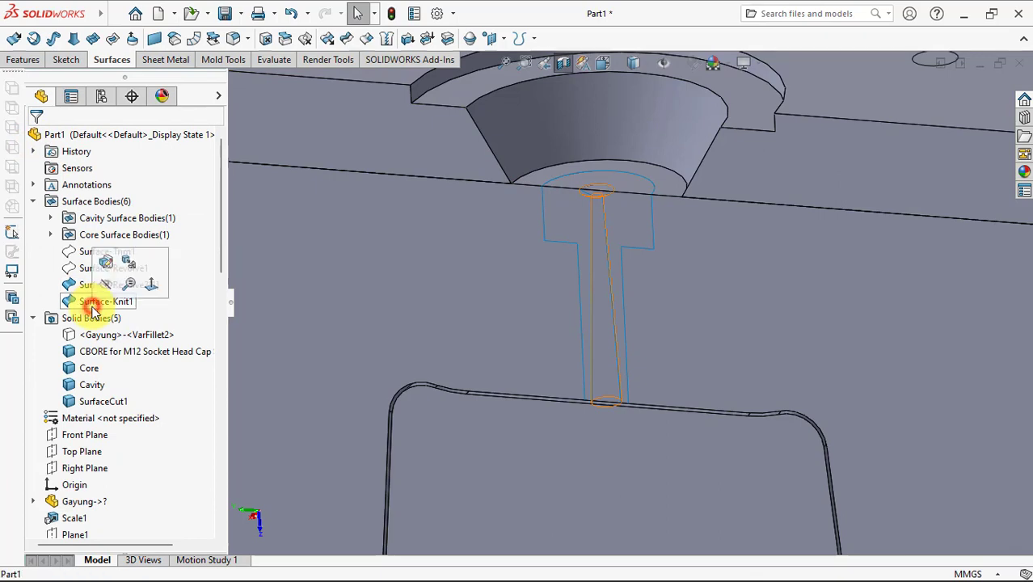
- Surface Cut with Surface-Knit1, auto-select off, targeting only the Cavity body
click(449, 40)
click(88, 270)
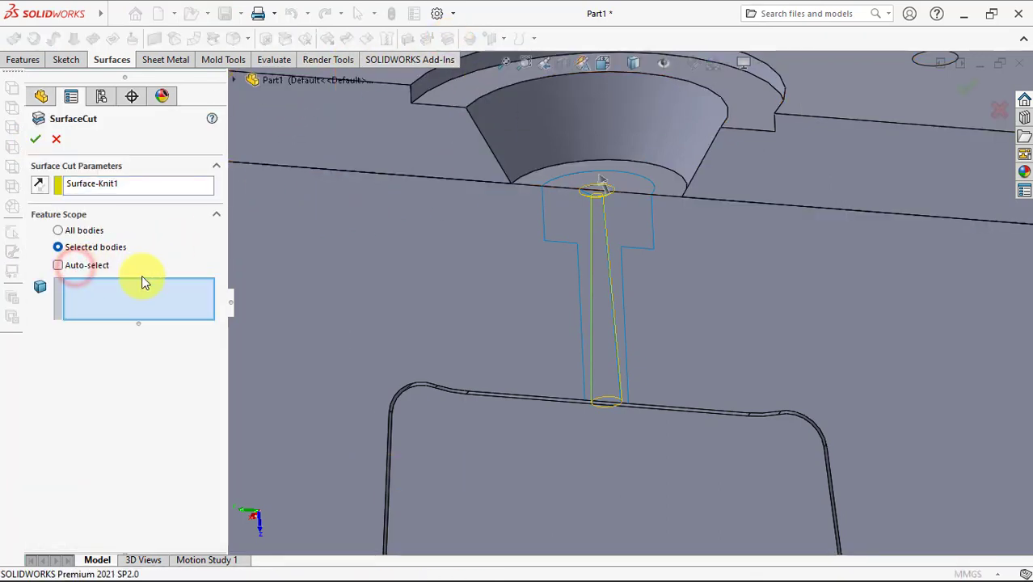
click(668, 186)
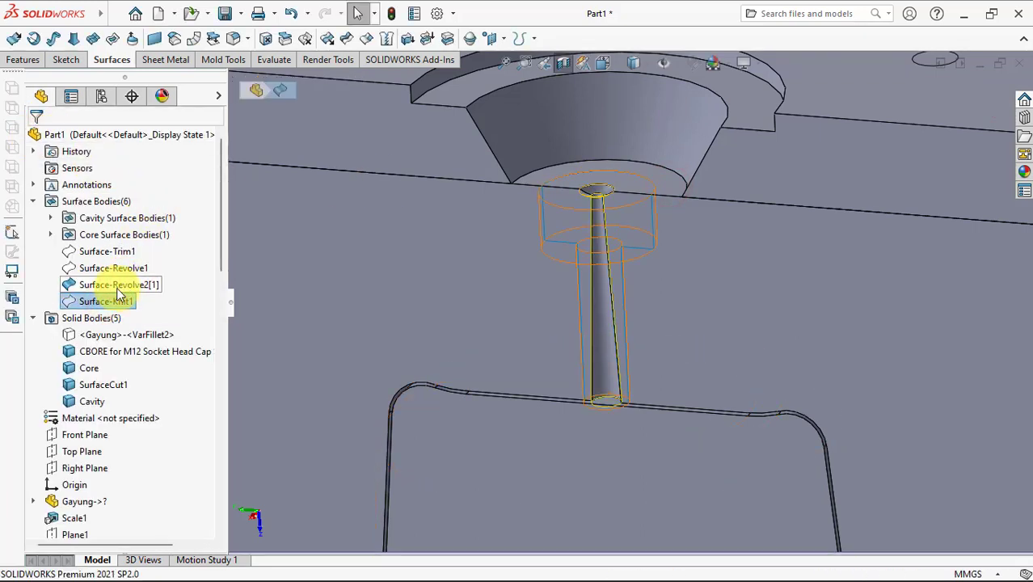
click(117, 283)
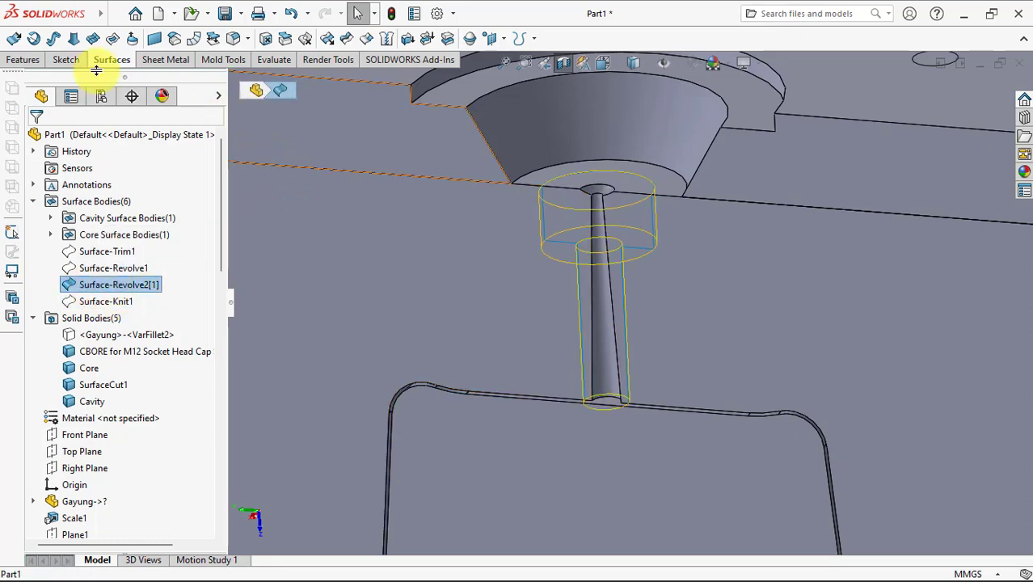
- Split the Cavity with Surface-Revolve2 as trim tool into two cut bodies
click(24, 60)
click(496, 40)
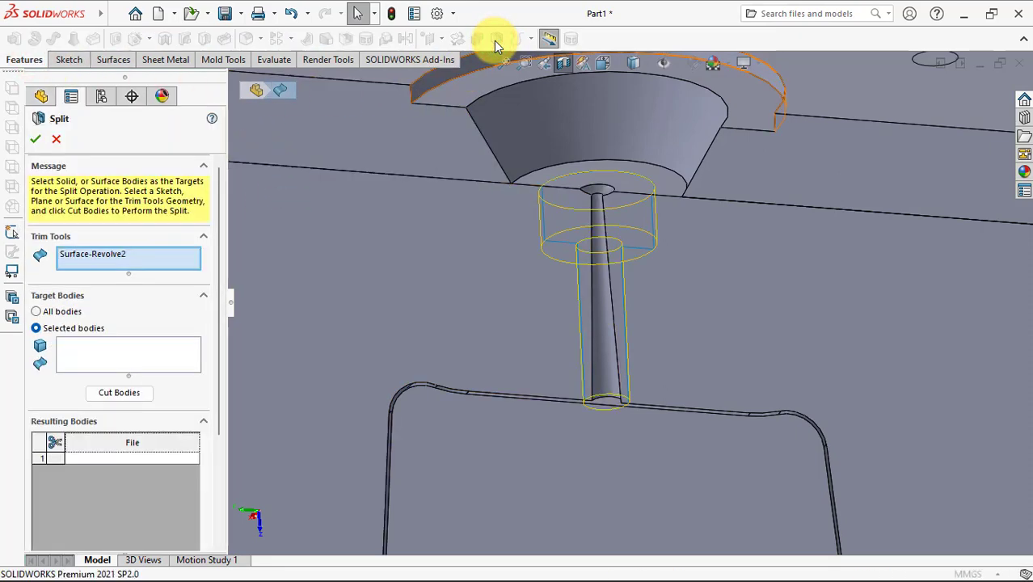
click(127, 356)
click(669, 192)
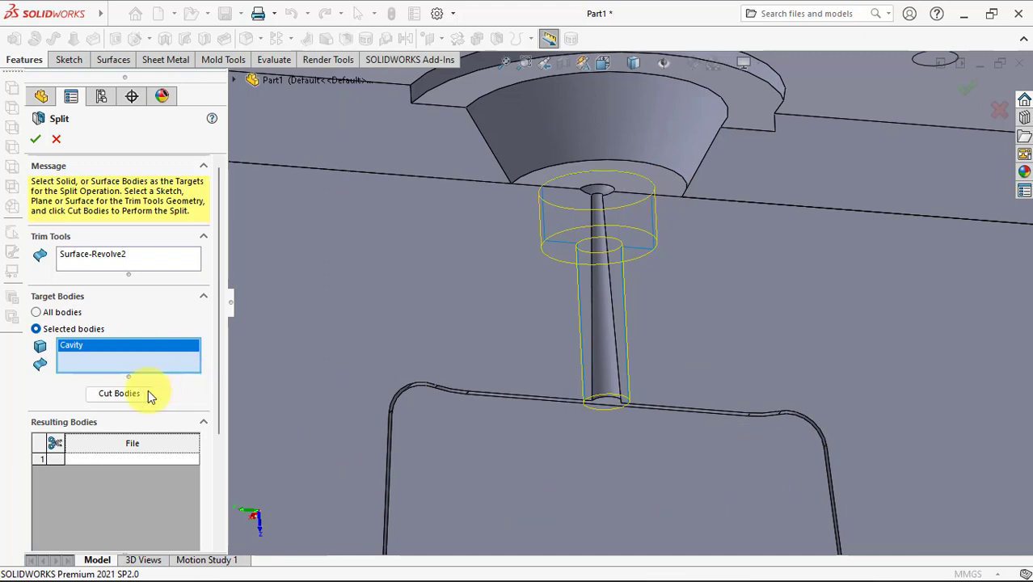
click(121, 395)
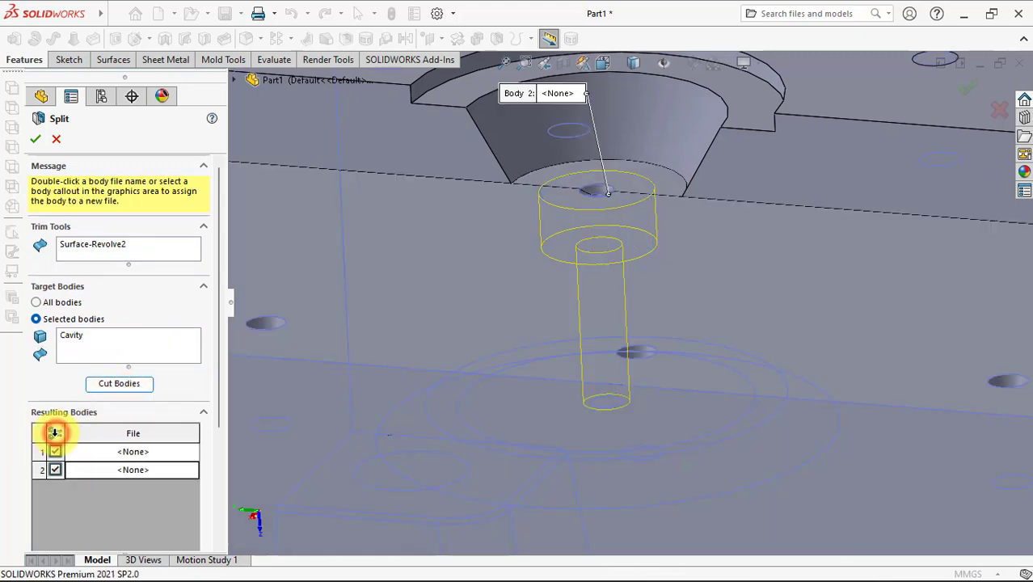
scroll(57, 441, down, 3)
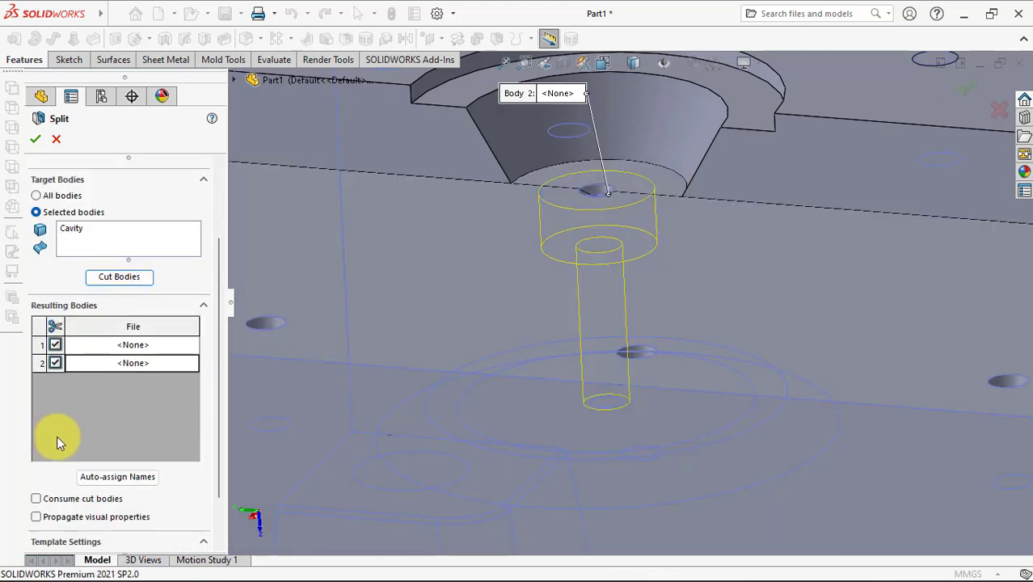
click(35, 140)
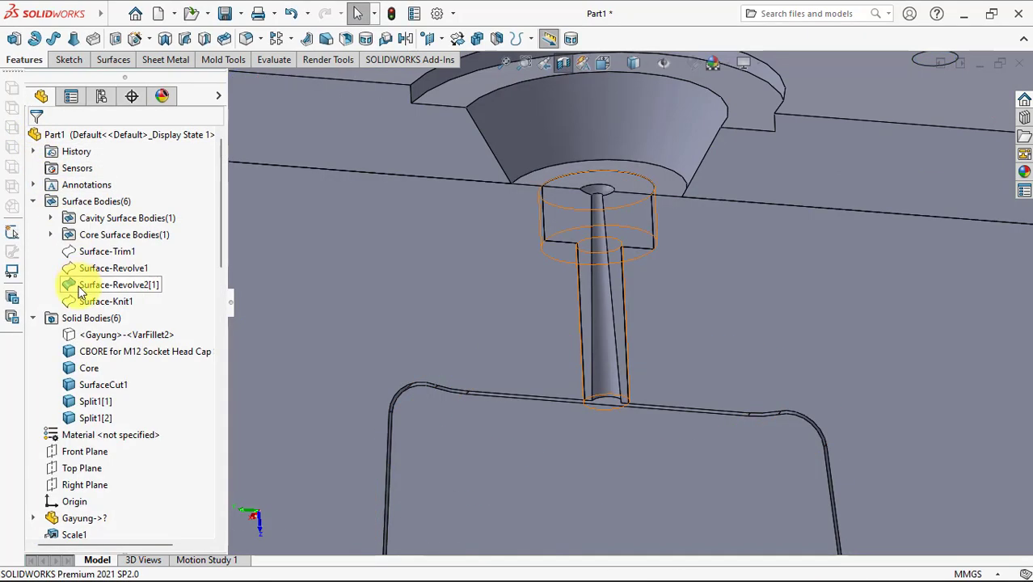
- Rotate the model to a front-facing view and select the Right Plane
click(119, 284)
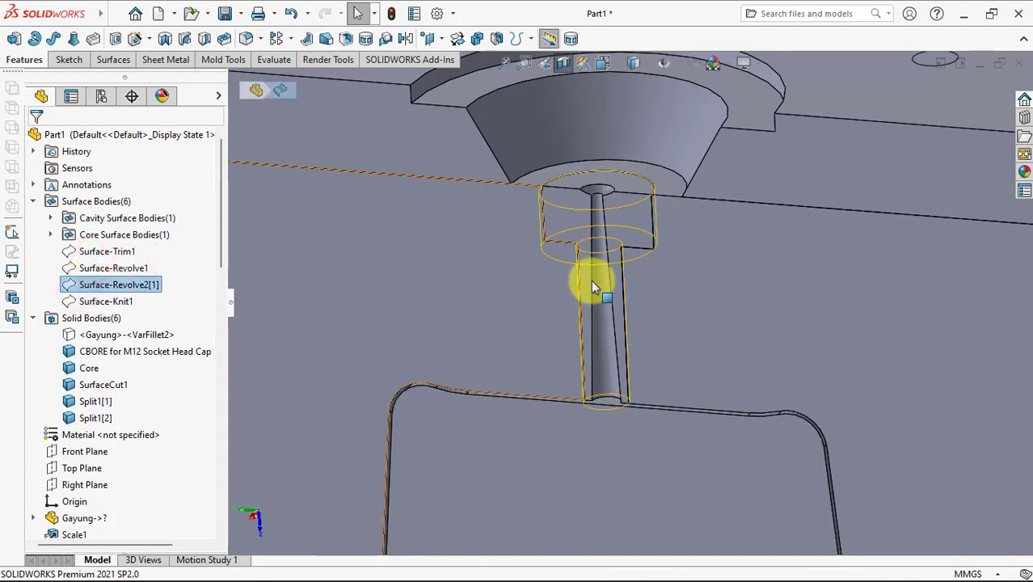
click(286, 161)
mouse_move(286, 162)
middle_down()
mouse_move(336, 207)
mouse_move(330, 225)
middle_up()
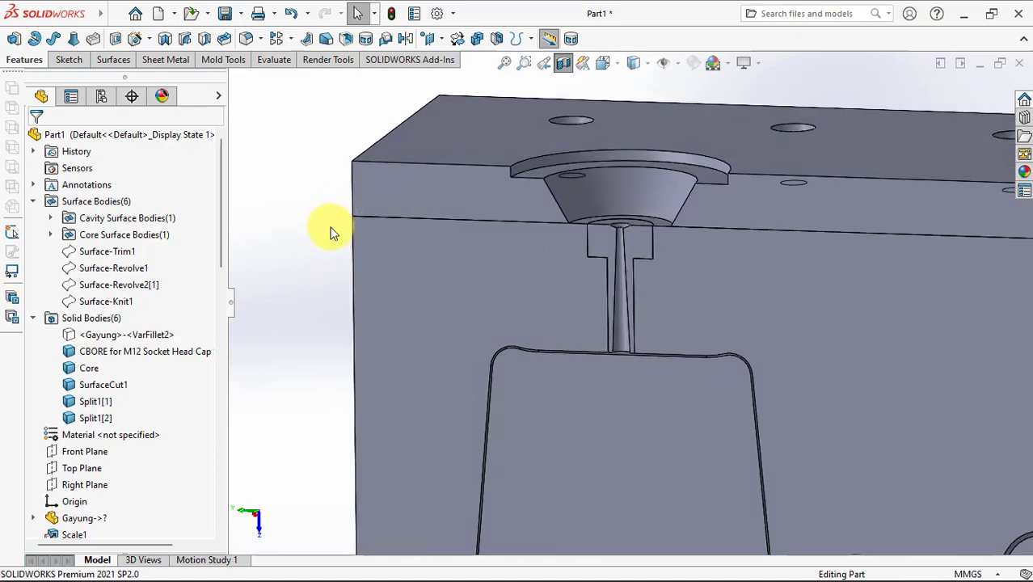
scroll(323, 309, up, 3)
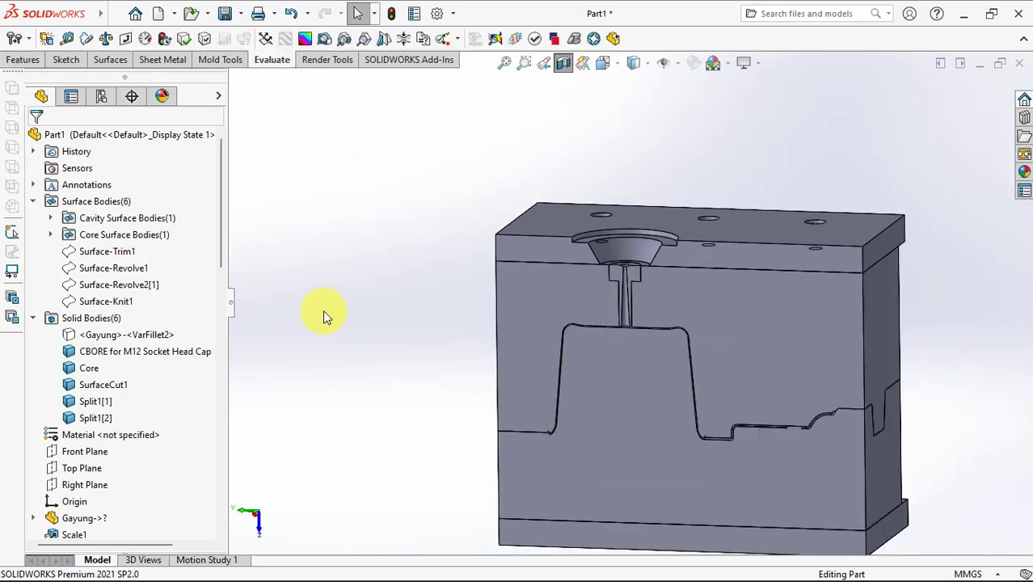
click(84, 485)
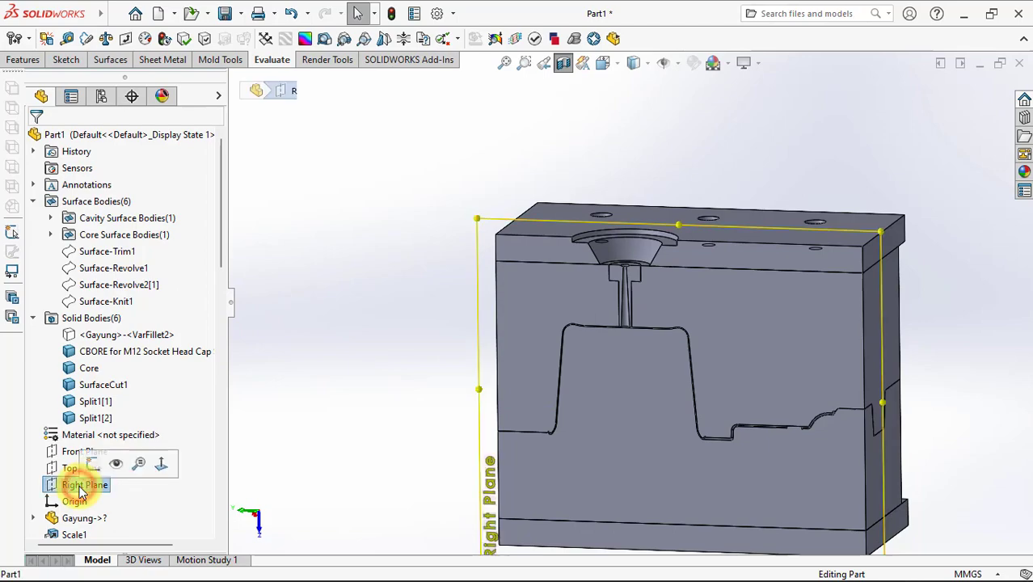
- Start a sketch on the Right Plane and view it Normal To
click(108, 459)
middle_drag(453, 372, 590, 142)
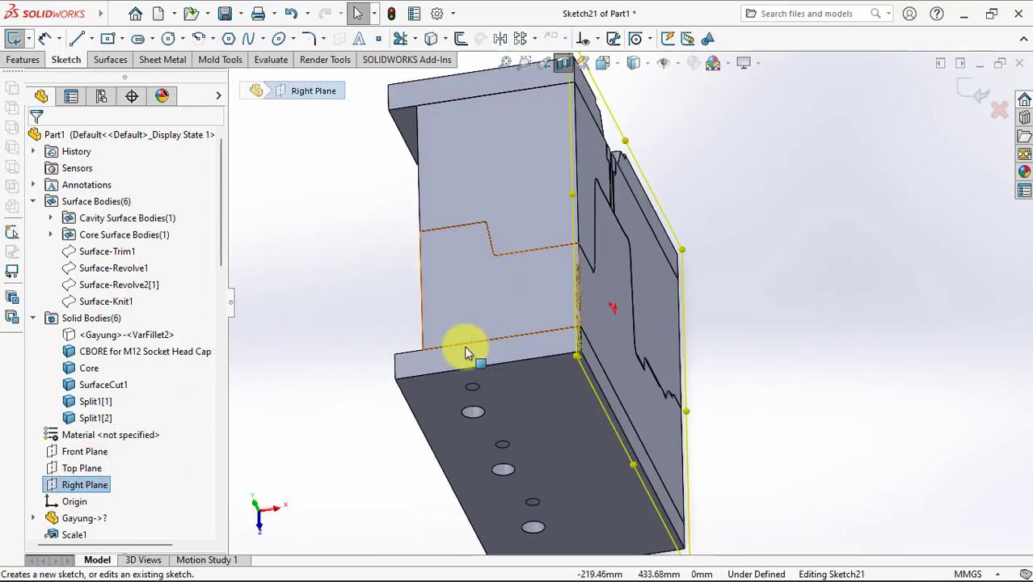
click(602, 62)
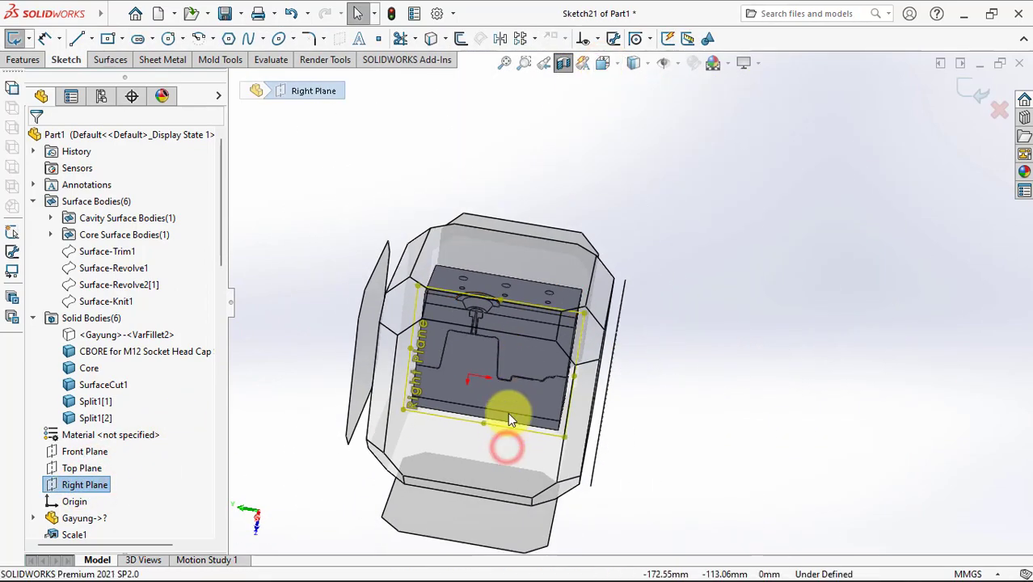
click(509, 416)
scroll(558, 113, down, 1)
scroll(565, 121, down, 1)
scroll(565, 154, down, 1)
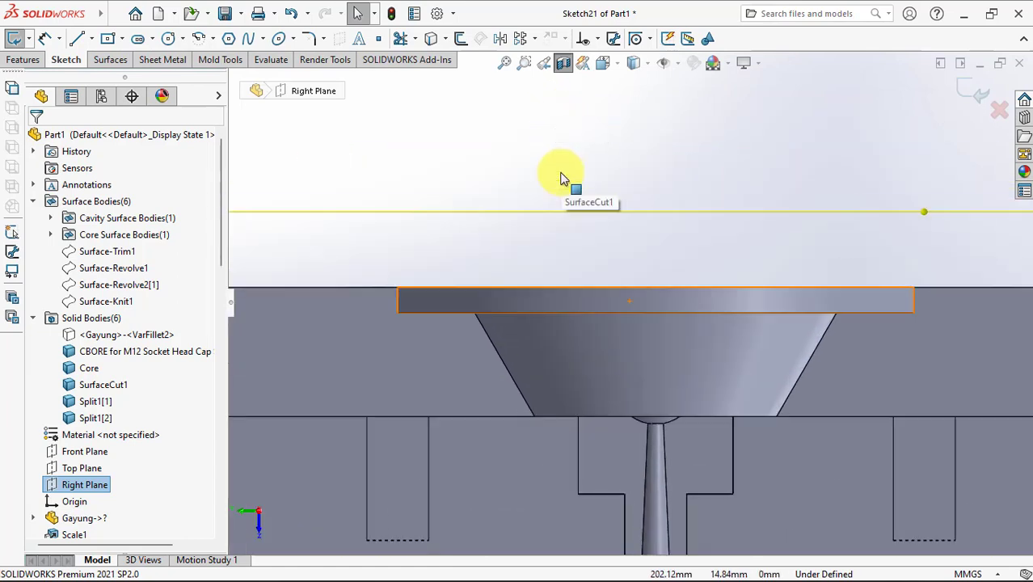
scroll(561, 183, down, 1)
scroll(561, 183, up, 3)
- Draw a vertical centerline up from the origin through the sprue axis
click(92, 38)
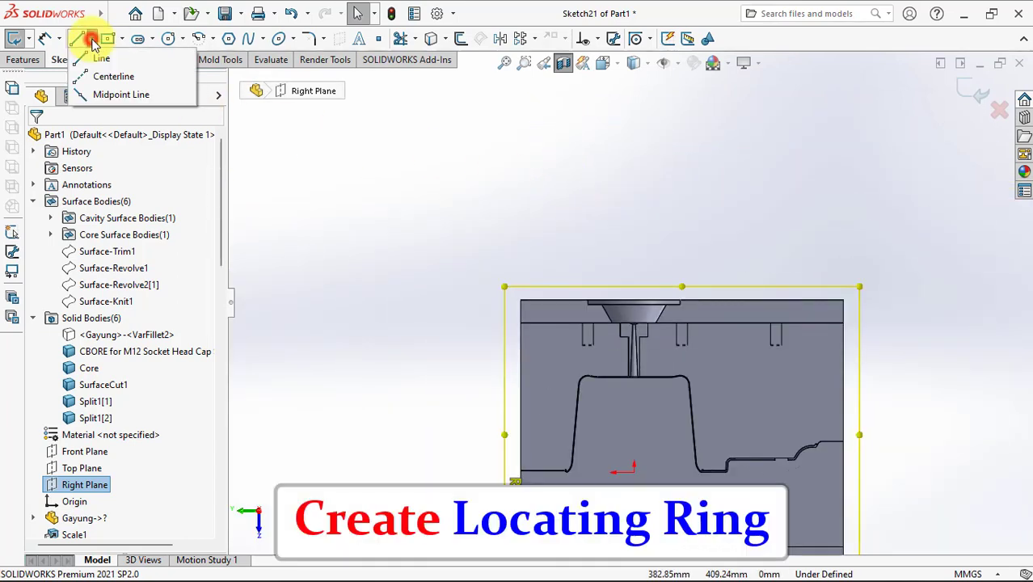
click(105, 74)
click(632, 468)
scroll(628, 283, down, 2)
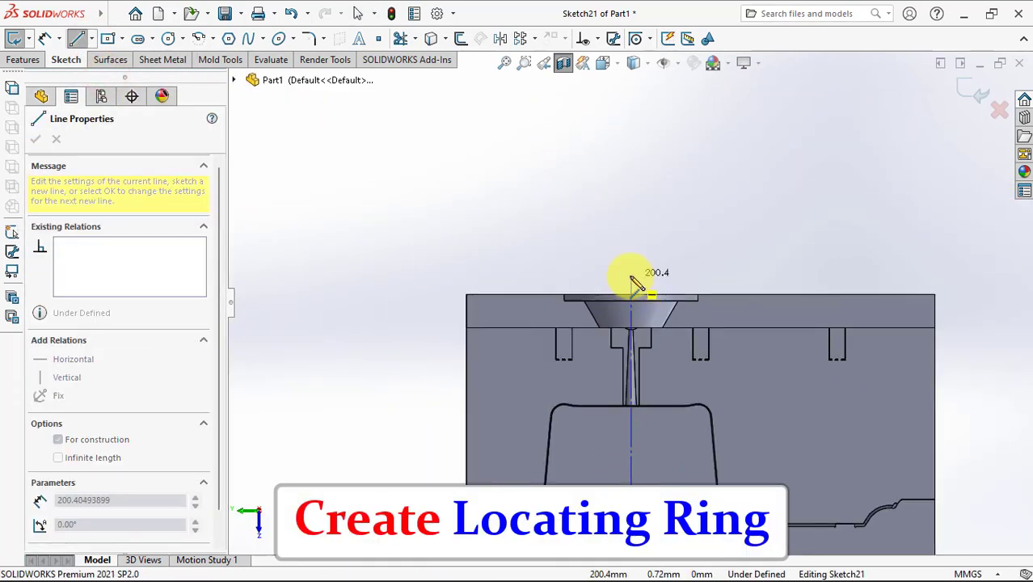
scroll(646, 301, down, 3)
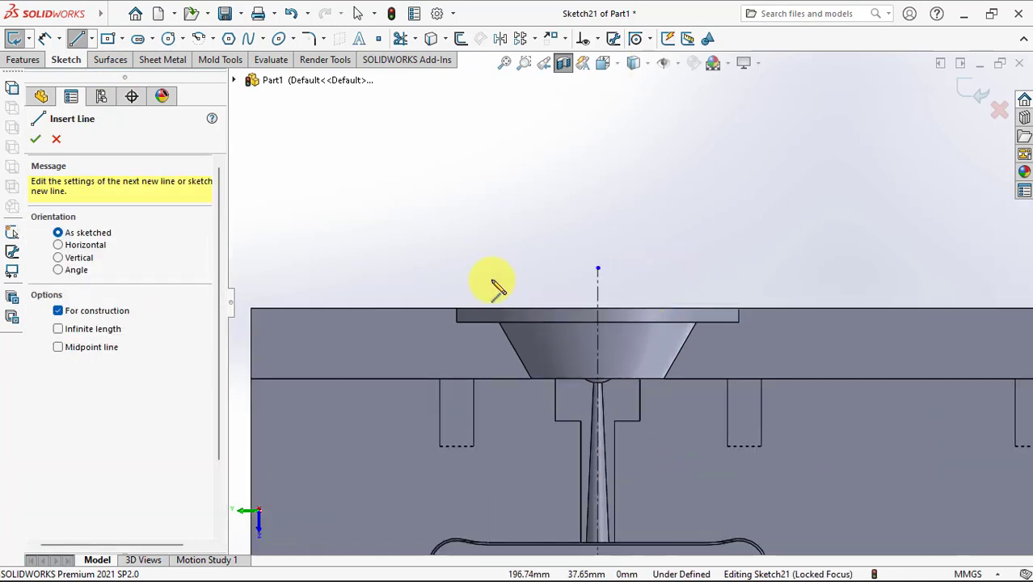
click(91, 38)
click(113, 58)
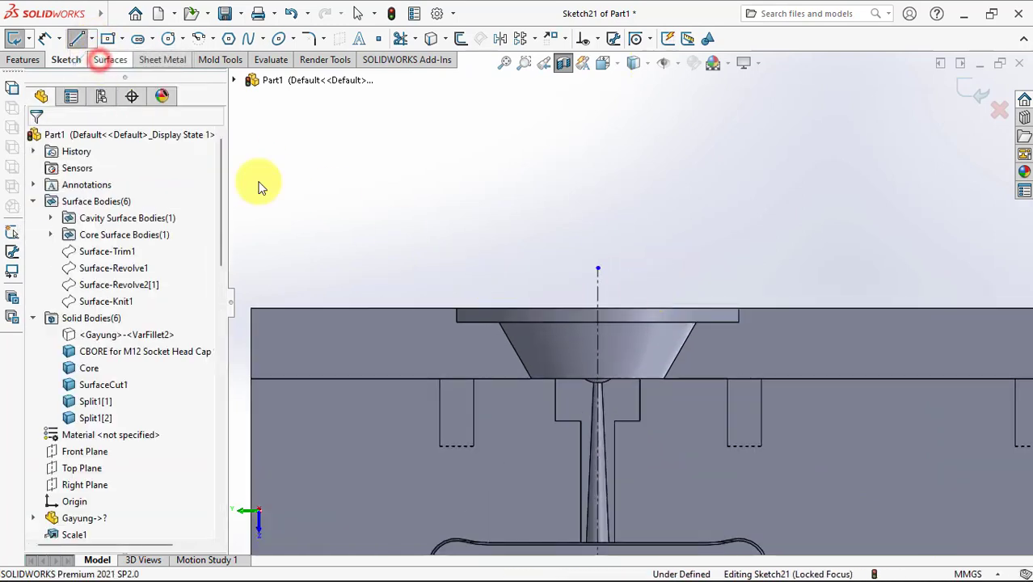
scroll(476, 339, down, 2)
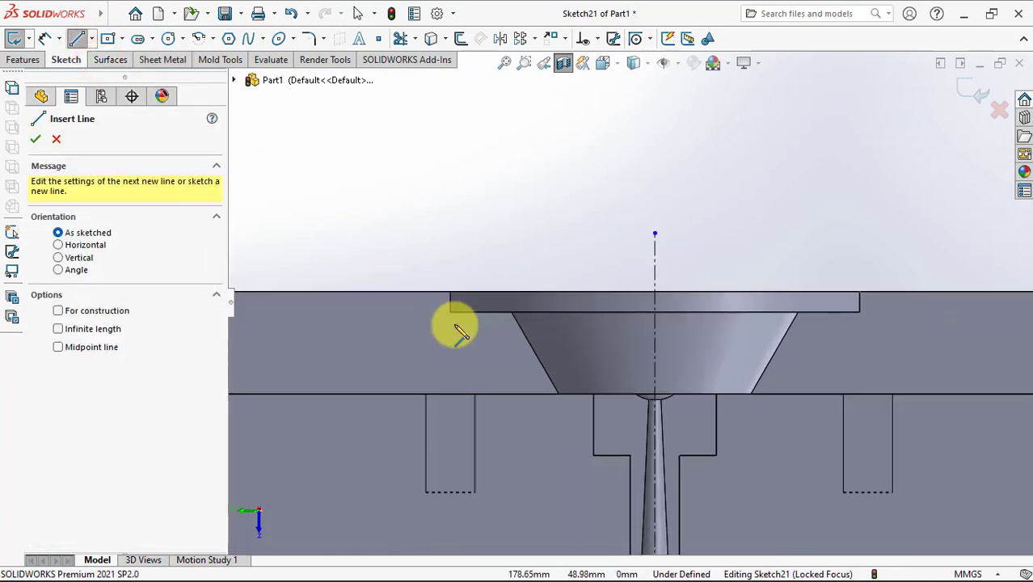
click(59, 144)
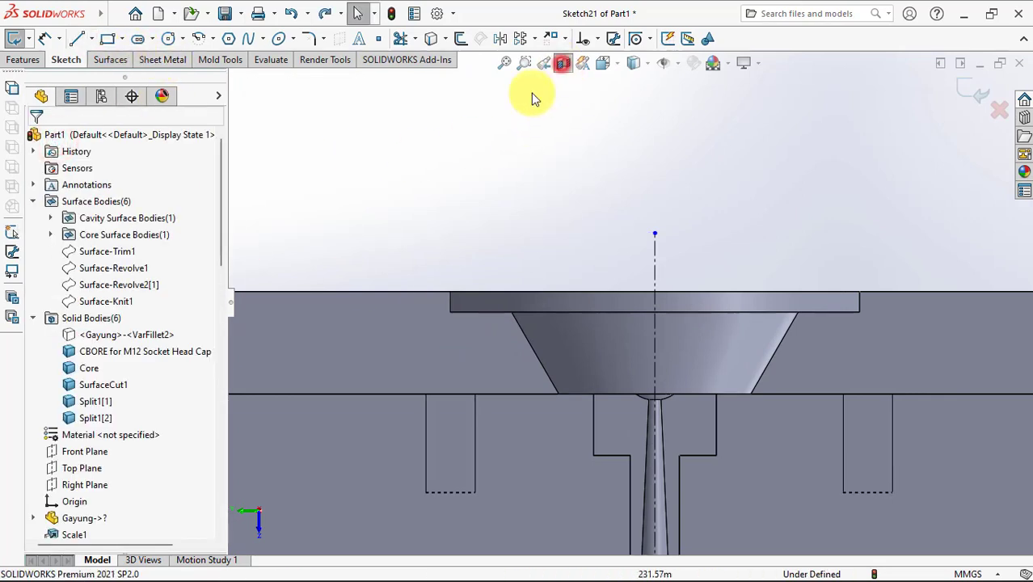
- Turn off the section view and switch to Hidden Lines Visible
click(563, 63)
click(633, 65)
click(633, 113)
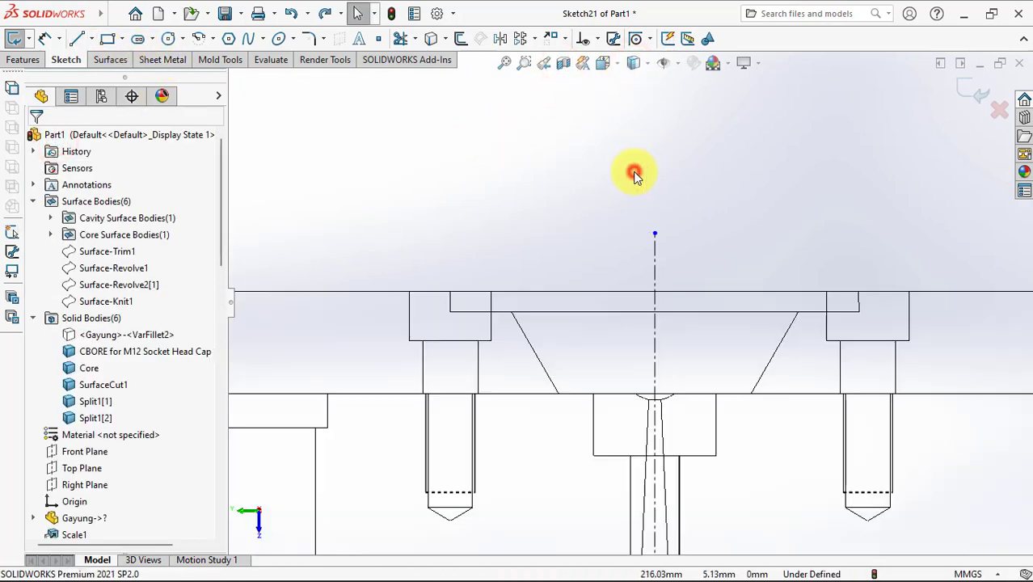
- Draw a small rectangle above the plate's left counterbore beside the centreline
click(450, 311)
click(514, 253)
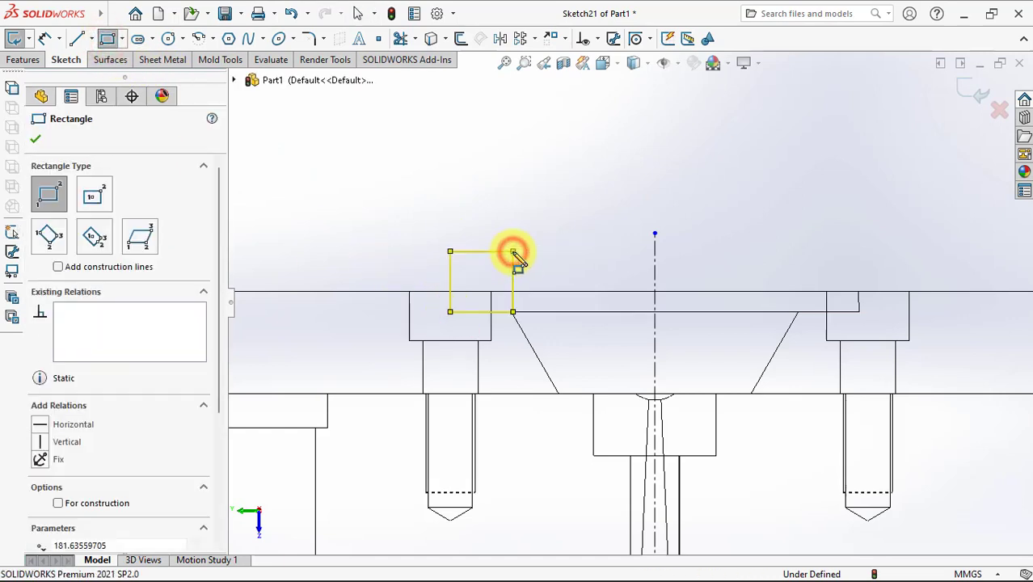
click(43, 38)
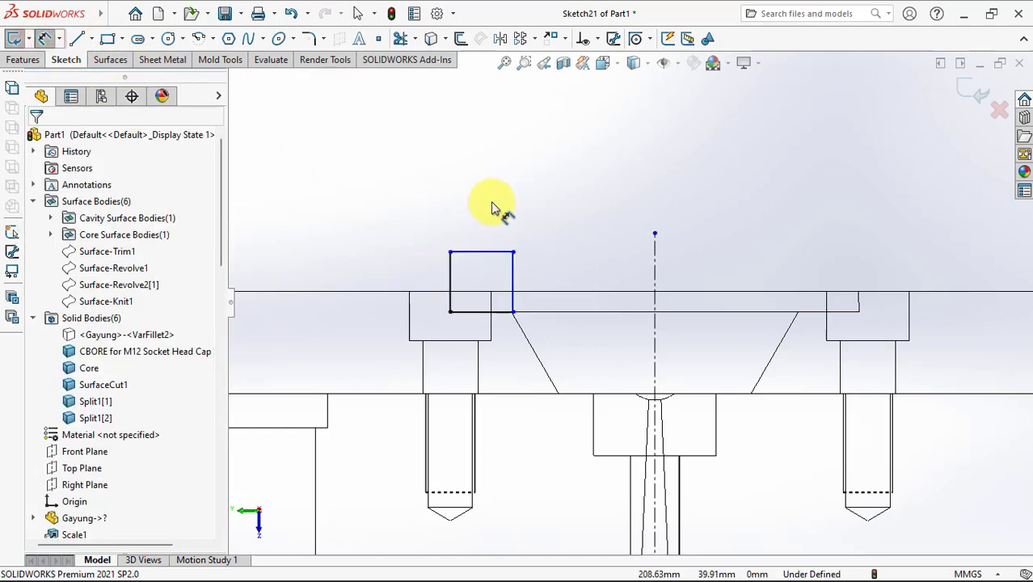
- Dimension the rectangle's left and top edges at 15 each
click(450, 276)
click(415, 281)
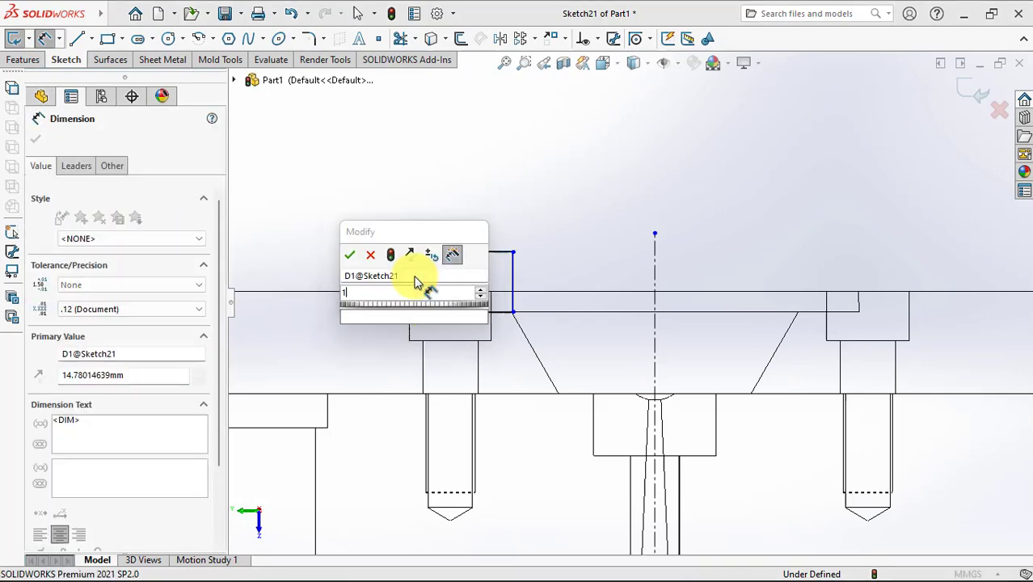
text(15)
click(350, 257)
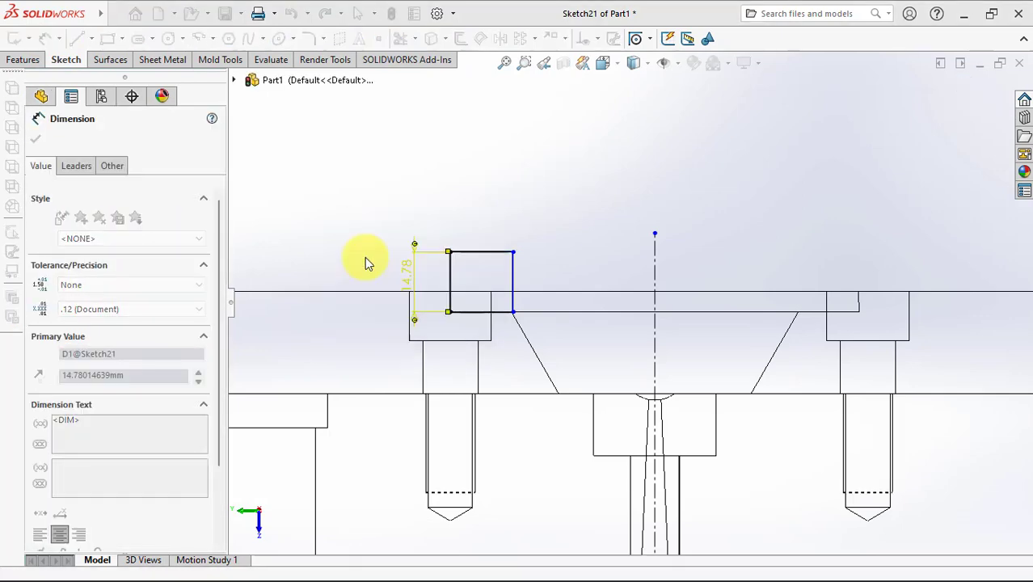
click(497, 253)
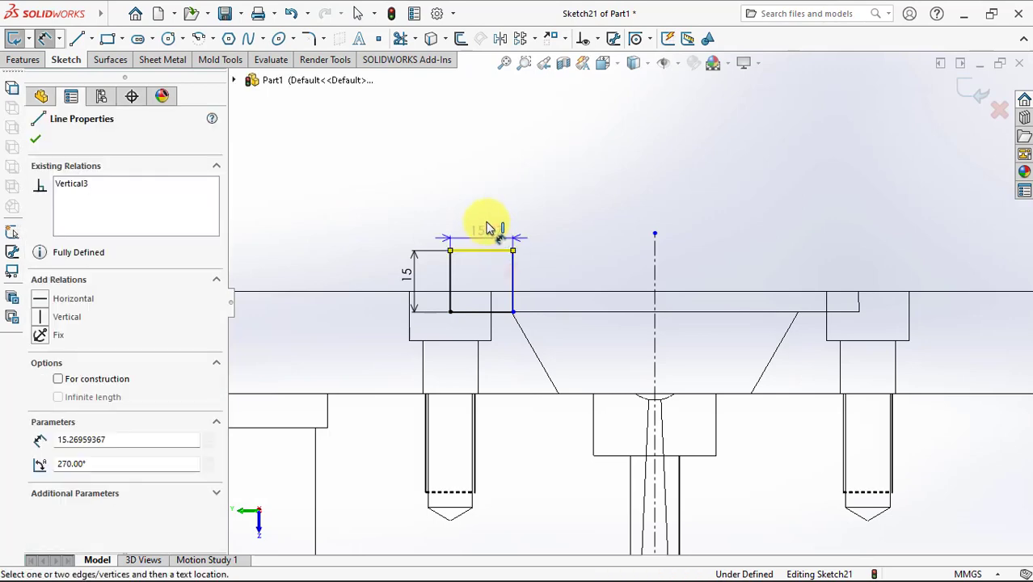
click(487, 215)
text(15)
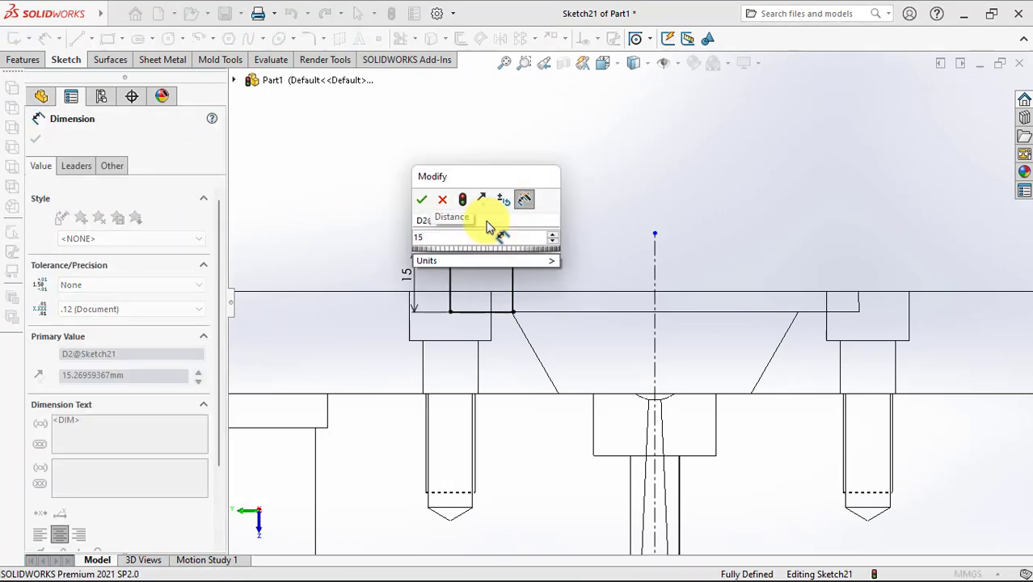
click(422, 200)
scroll(490, 271, down, 3)
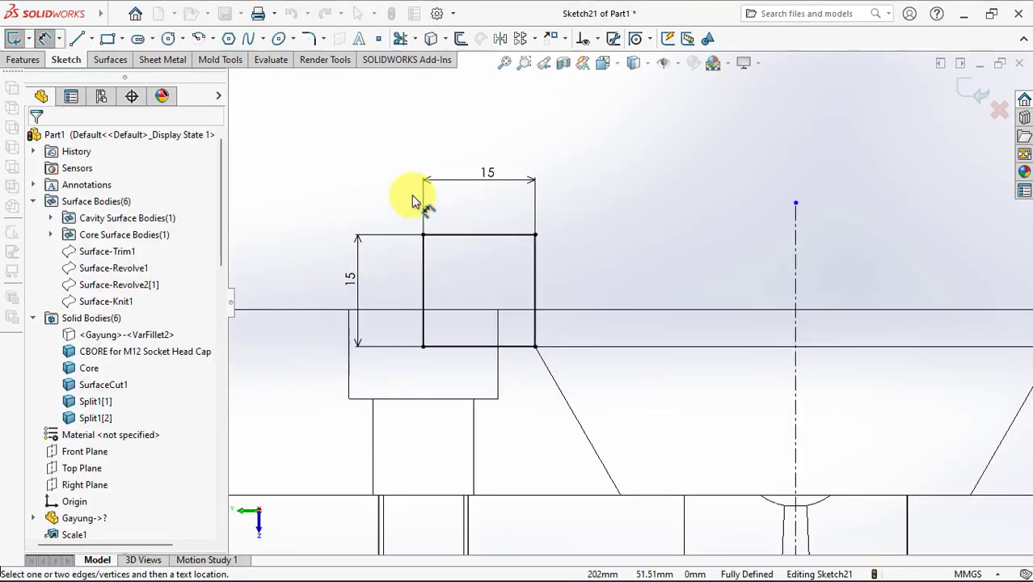
- Apply an angle-distance Sketch Chamfer of 1 mm and 30° to the square's top-left corner
click(323, 38)
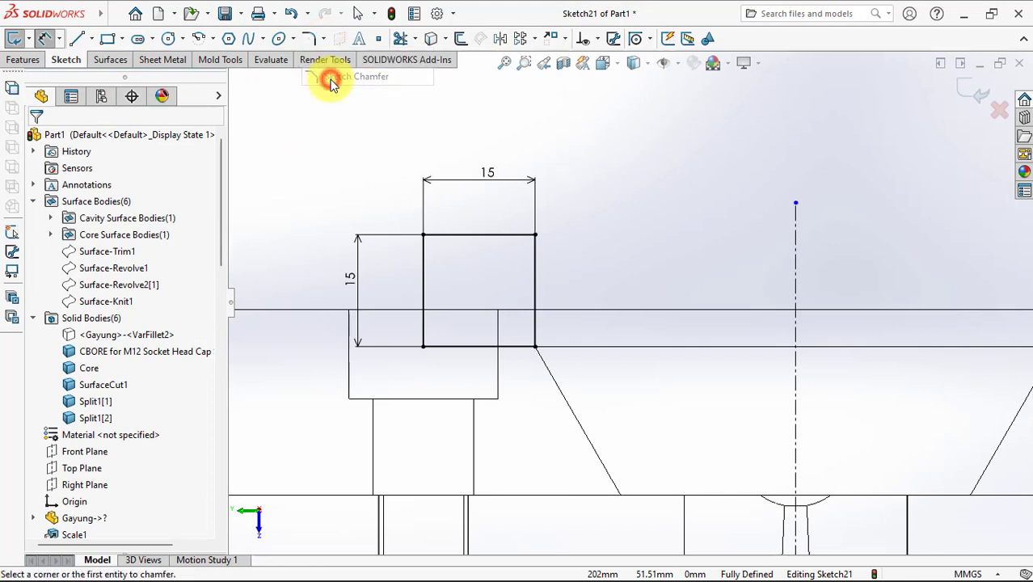
click(333, 76)
click(59, 181)
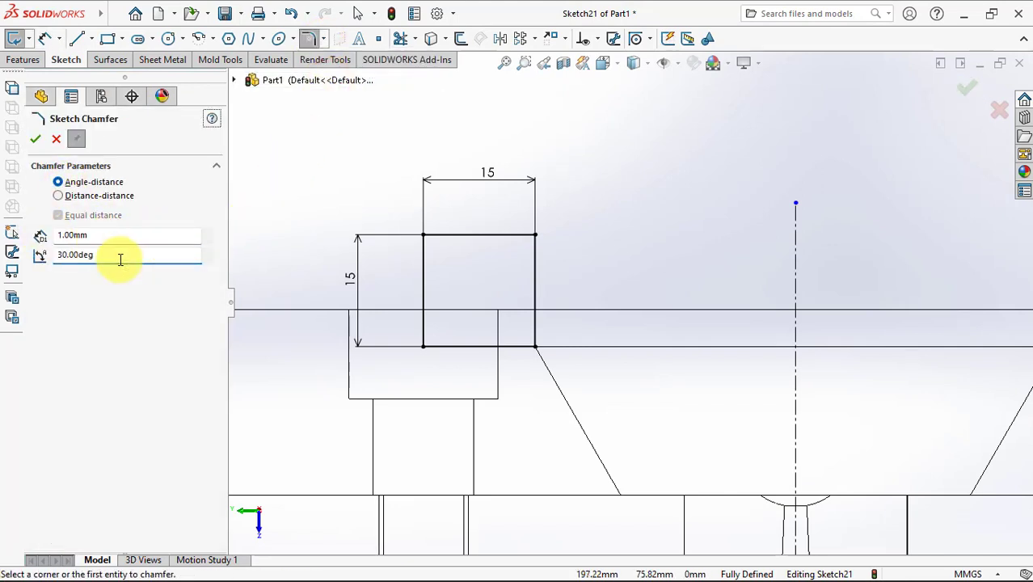
click(424, 238)
scroll(445, 251, down, 3)
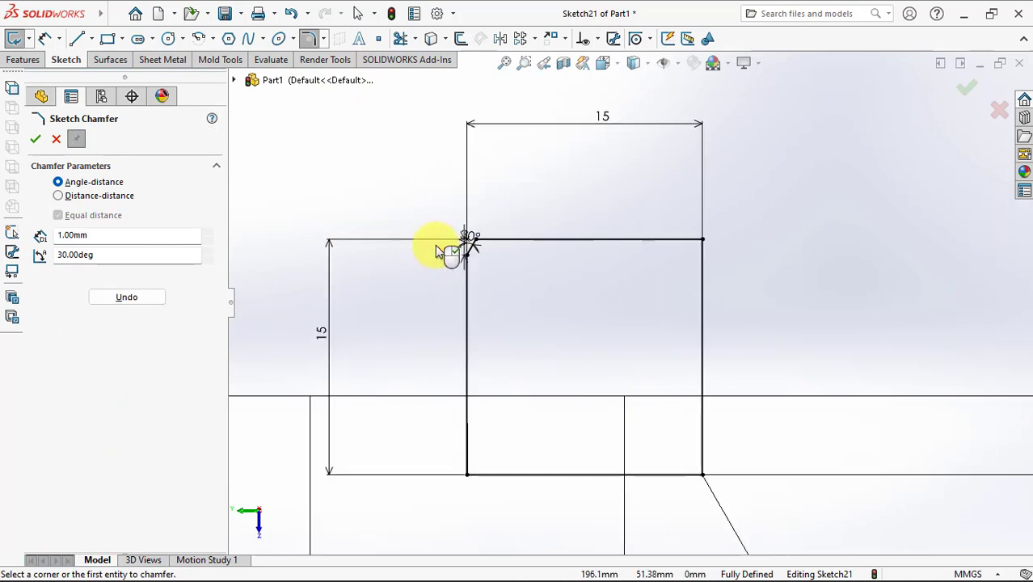
scroll(429, 252, up, 3)
click(37, 140)
scroll(477, 193, up, 3)
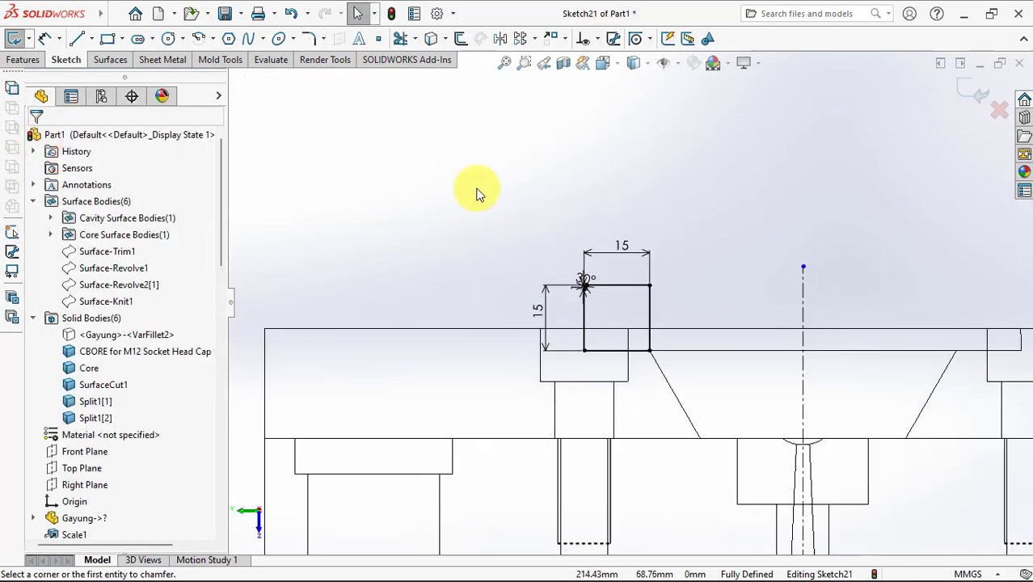
- Revolve the chamfered square 360° with Merge result off, shown Shaded With Edges
click(24, 59)
click(33, 38)
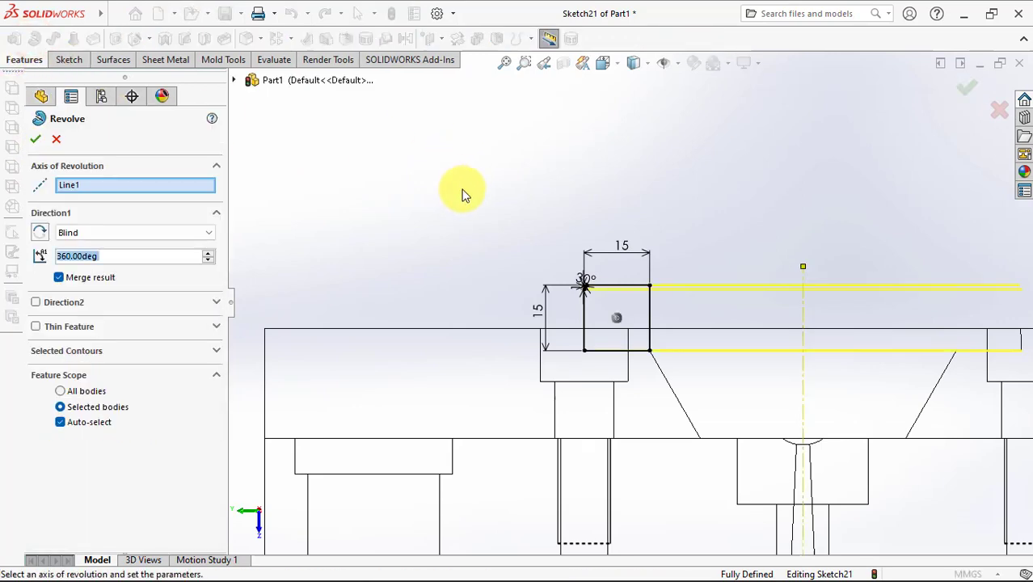
click(633, 62)
click(634, 84)
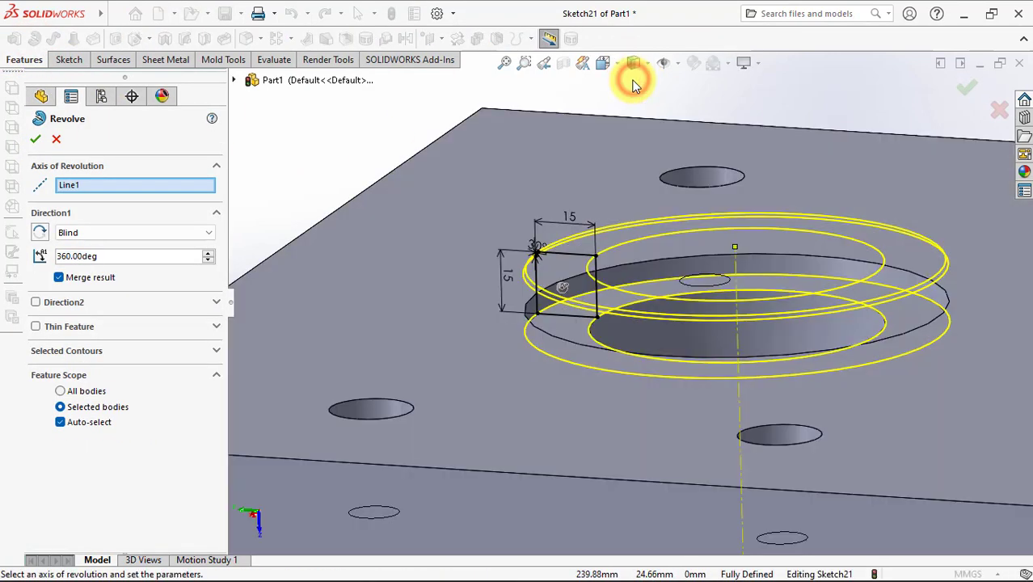
click(58, 277)
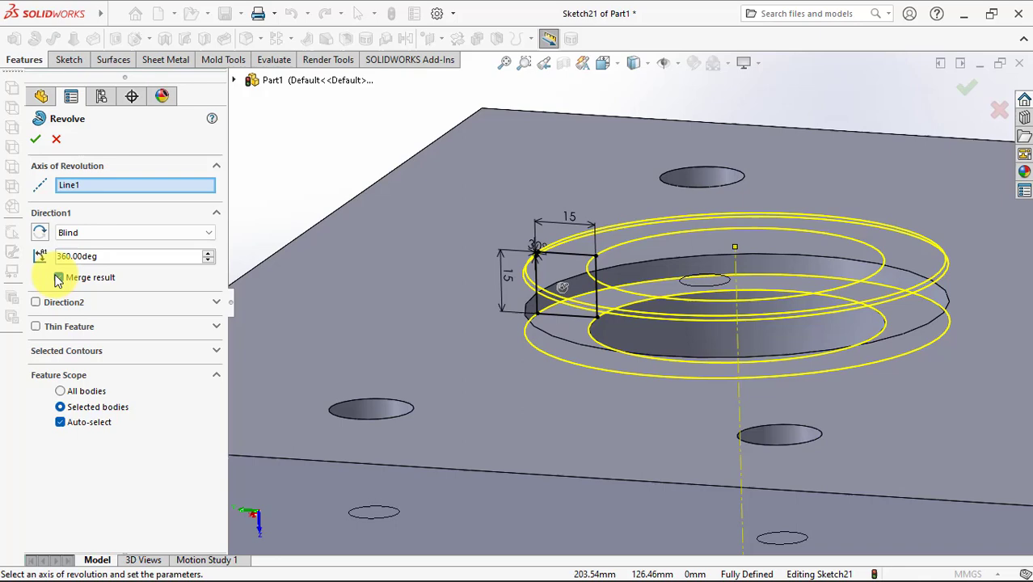
click(33, 140)
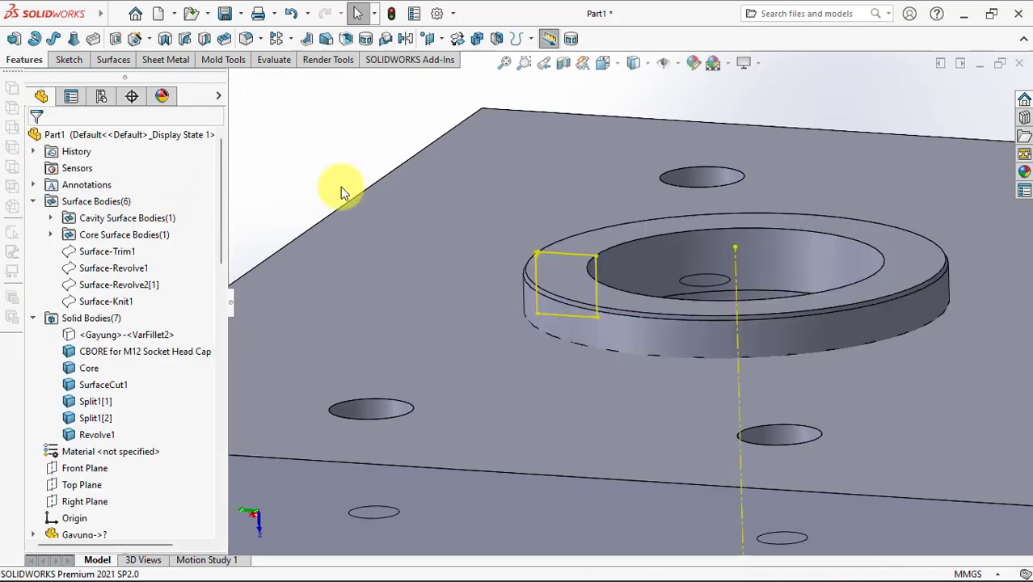
middle_drag(370, 194, 363, 202)
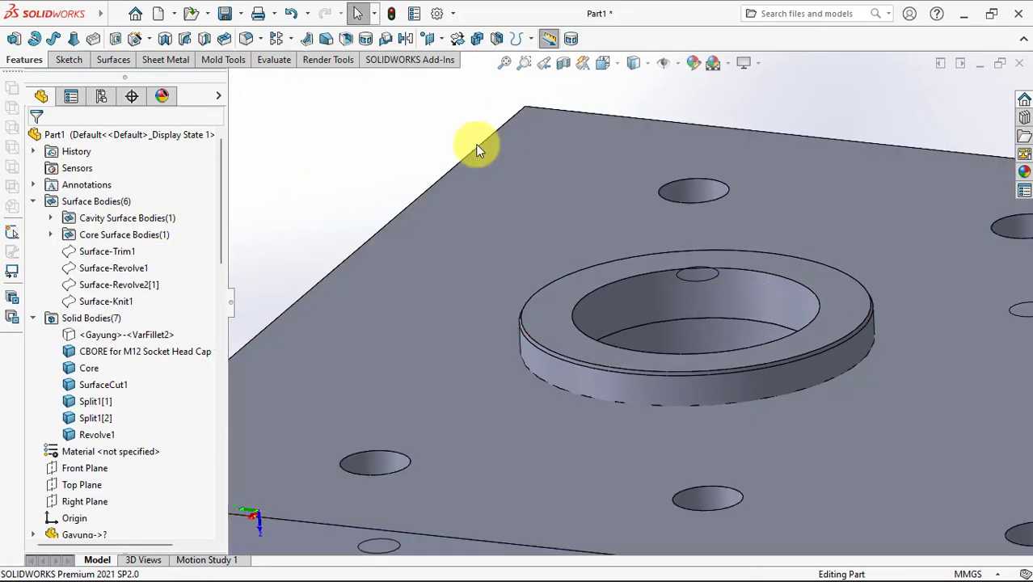
click(563, 68)
click(34, 138)
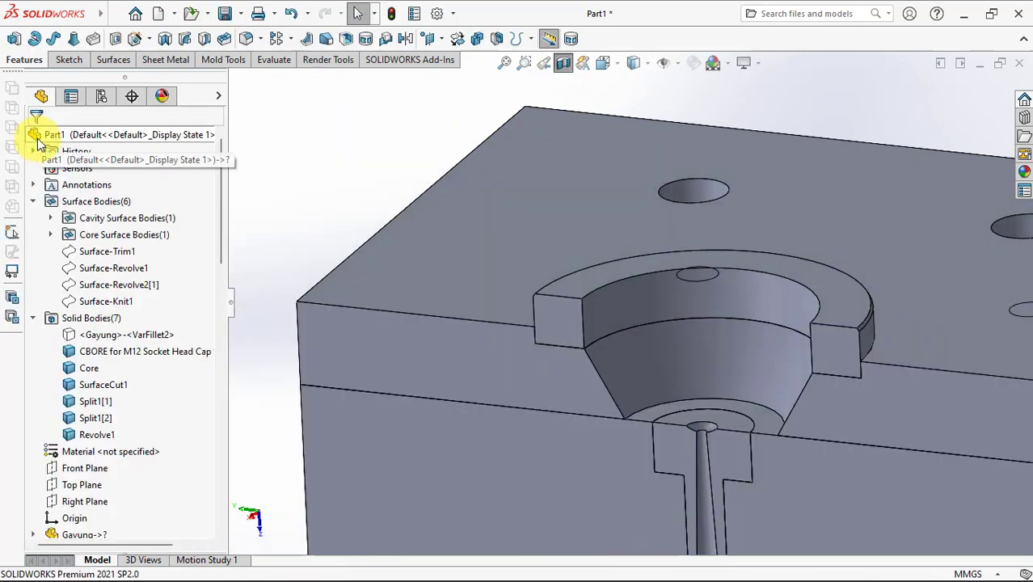
click(563, 63)
scroll(544, 164, up, 5)
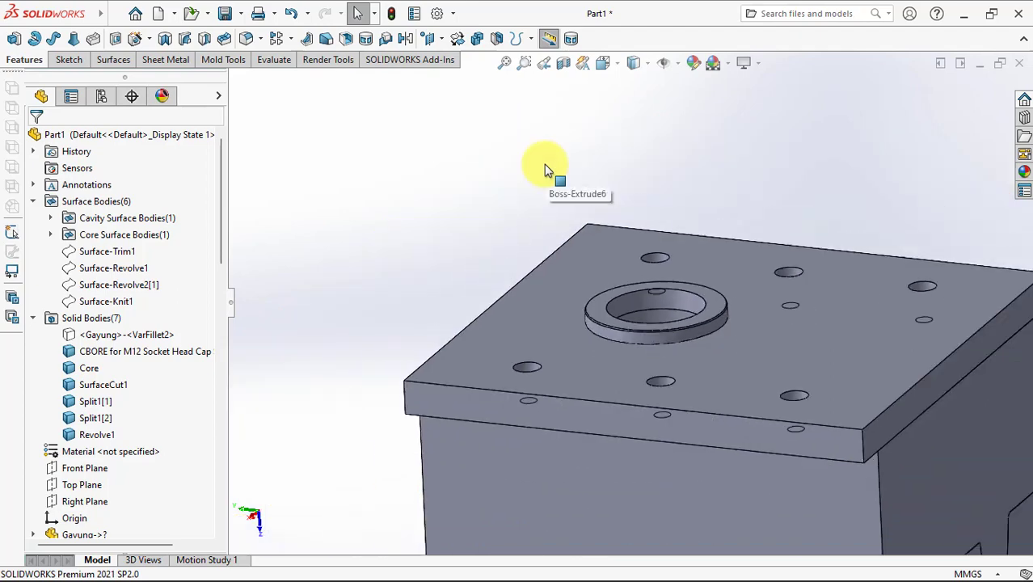
middle_drag(546, 168, 526, 231)
scroll(669, 330, down, 5)
scroll(669, 330, down, 2)
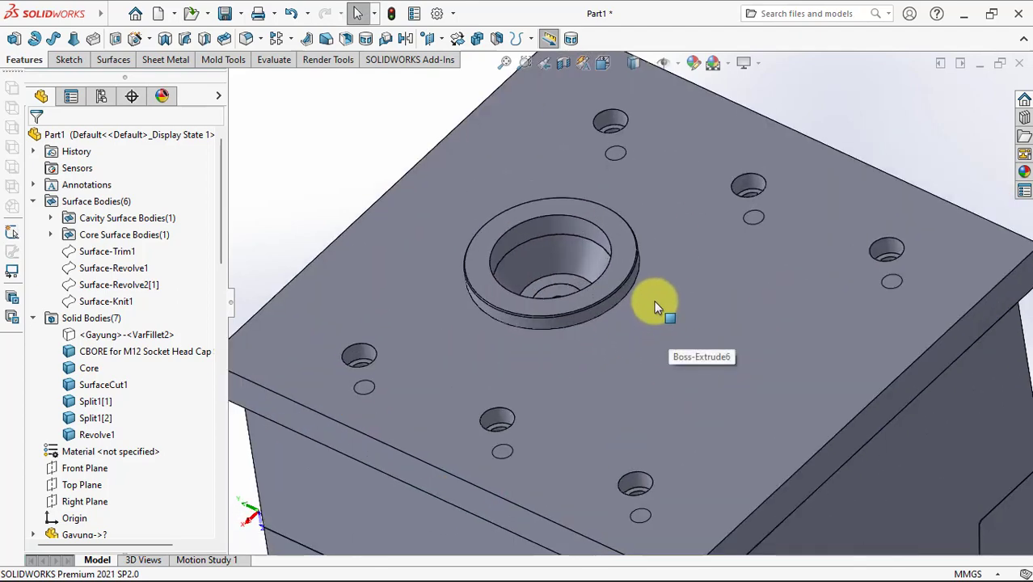
click(623, 275)
- On the ring's top face, draw a horizontal midpoint centerline centred on the origin
click(689, 223)
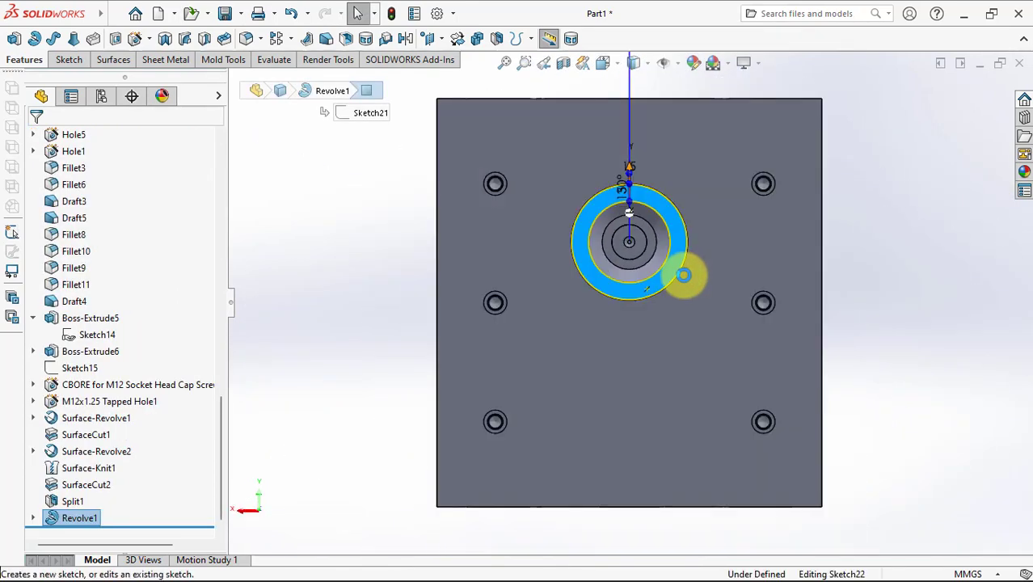
scroll(659, 252, down, 5)
scroll(648, 248, down, 2)
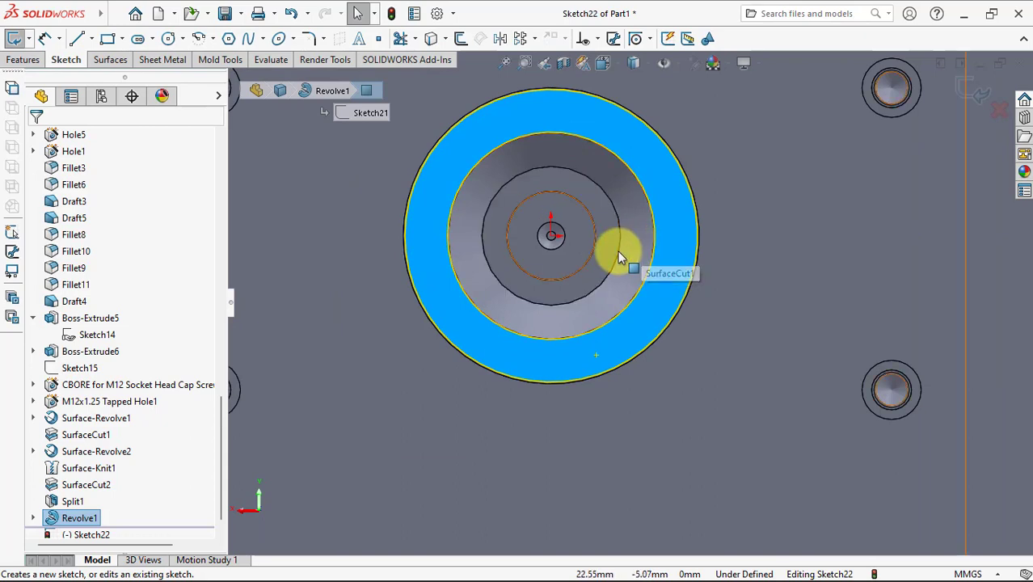
click(86, 39)
click(93, 75)
click(58, 347)
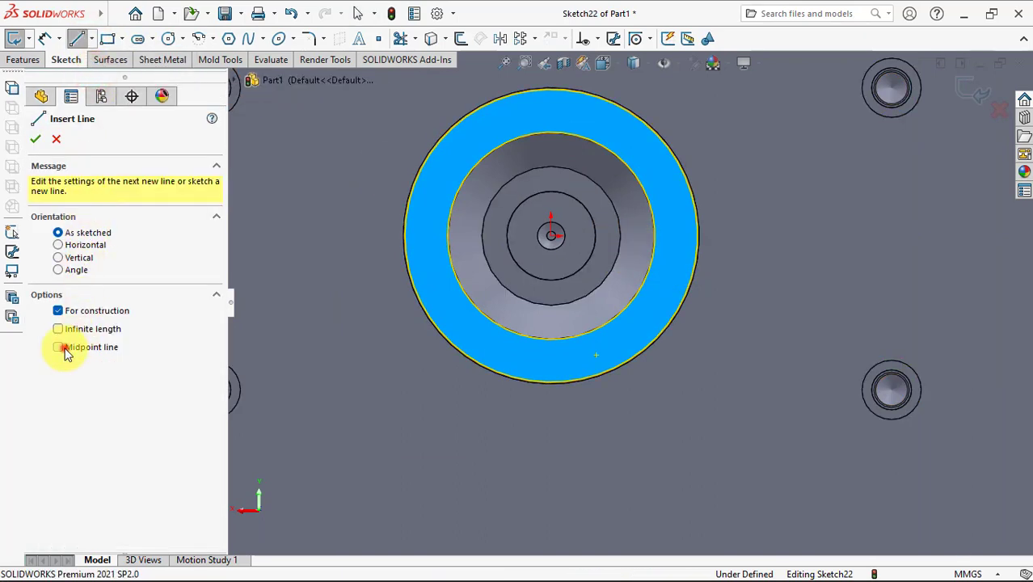
scroll(552, 237, down, 3)
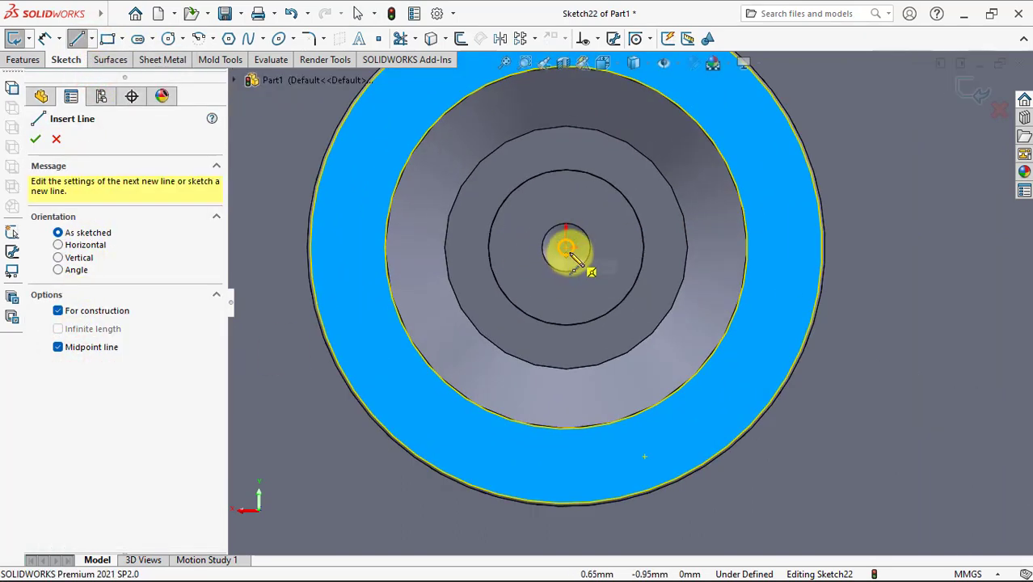
click(566, 246)
click(796, 246)
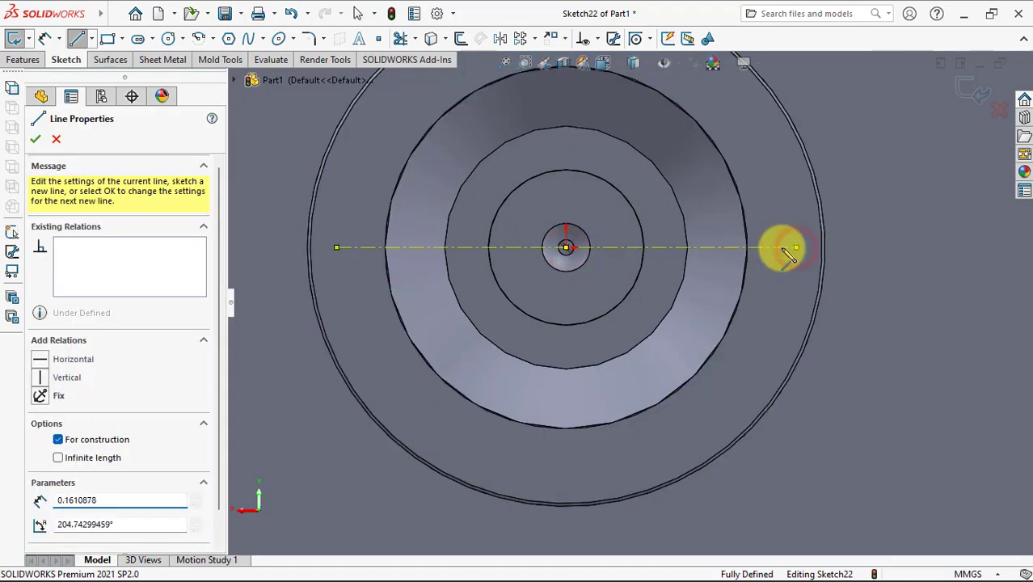
click(45, 38)
- Dimension the centerline 85 mm long and exit the sketch
click(611, 243)
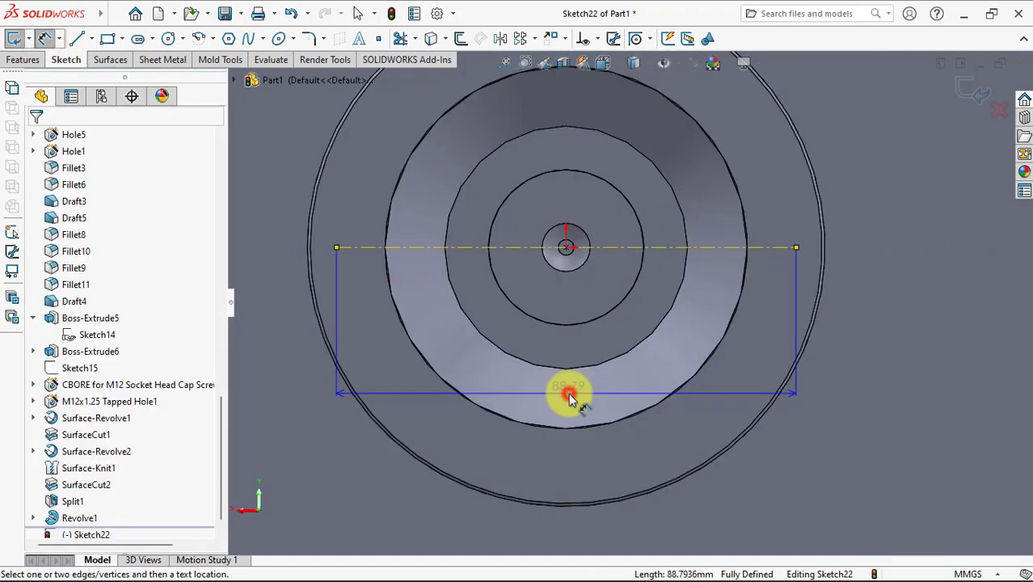
click(568, 391)
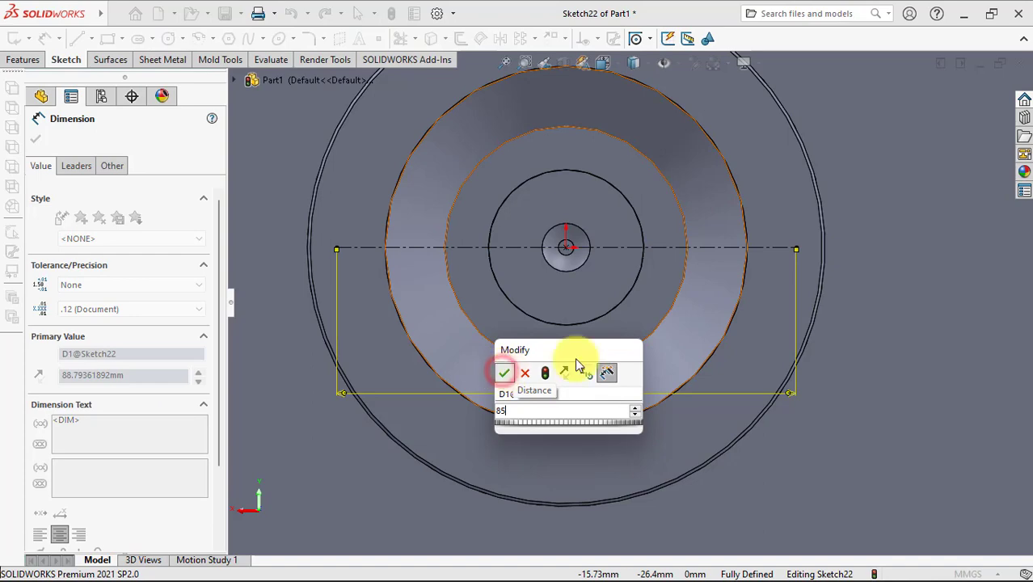
click(503, 372)
click(967, 80)
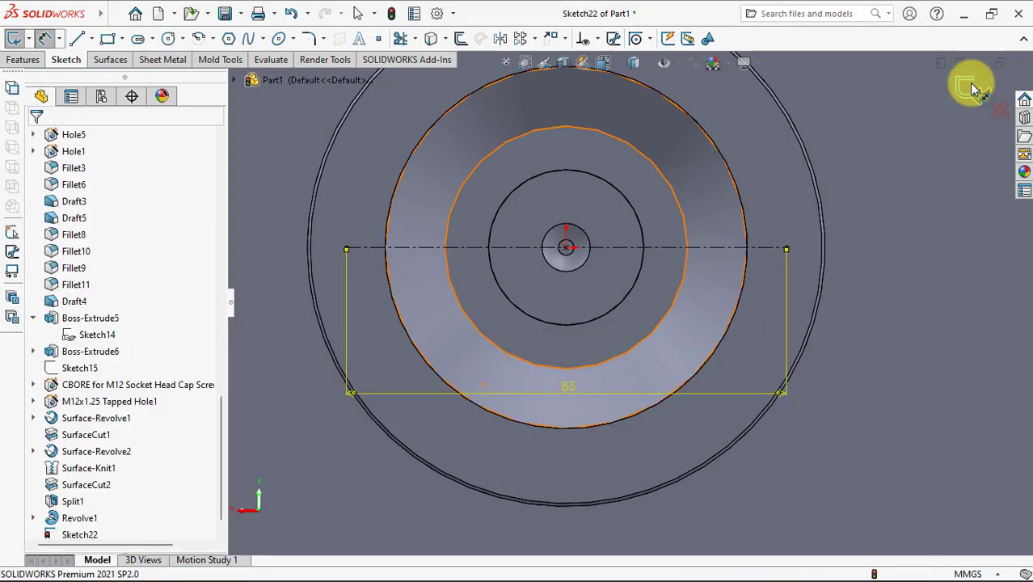
click(972, 89)
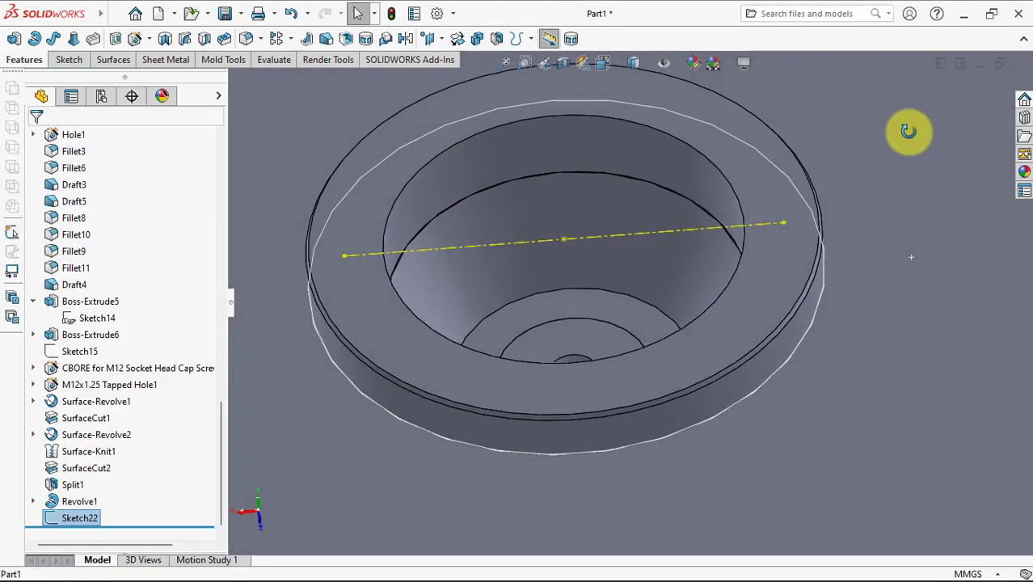
- Specify an M6 hex socket head cap screw counterbore hole
click(137, 40)
click(47, 297)
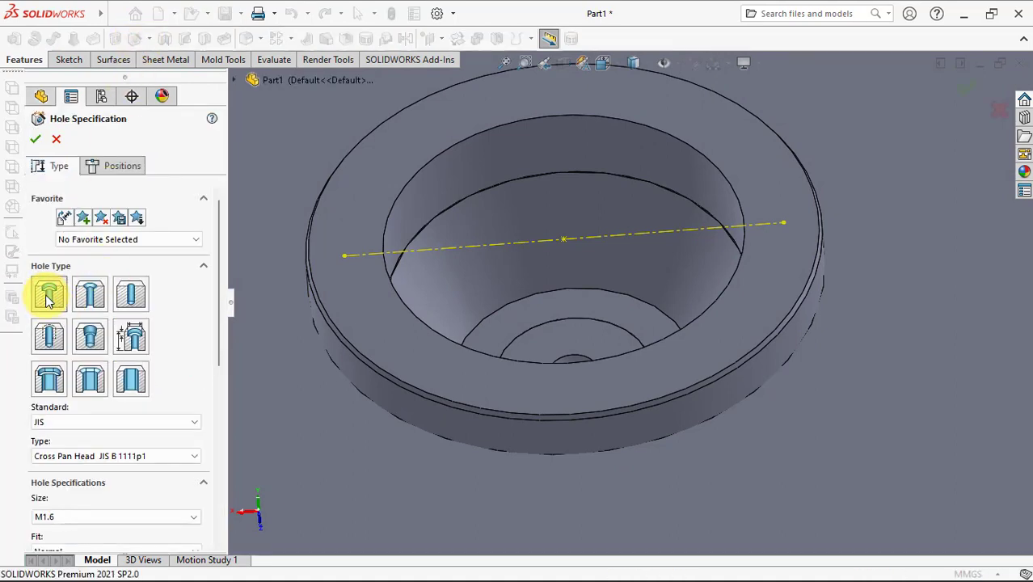
click(155, 456)
click(138, 481)
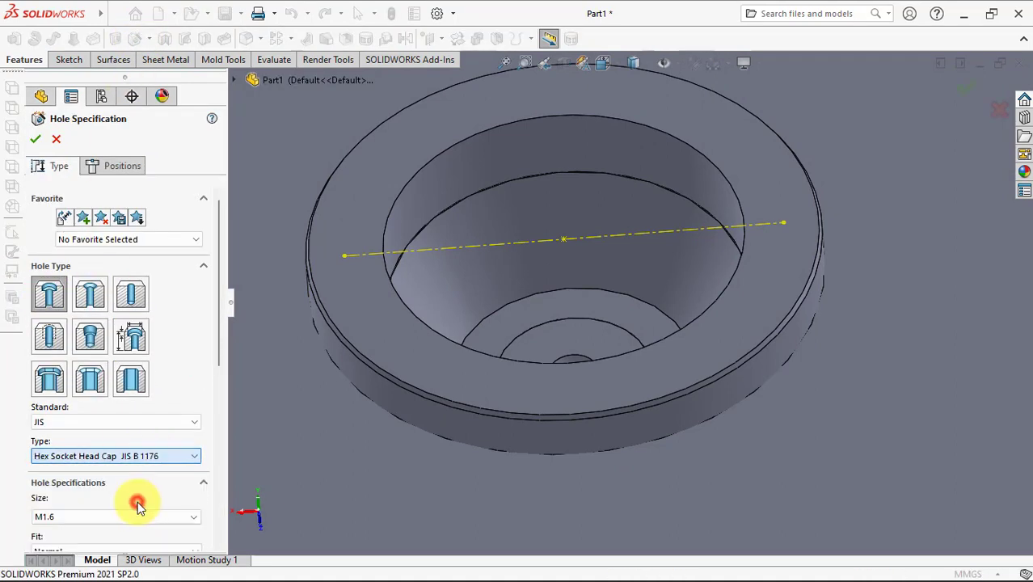
click(127, 517)
click(110, 478)
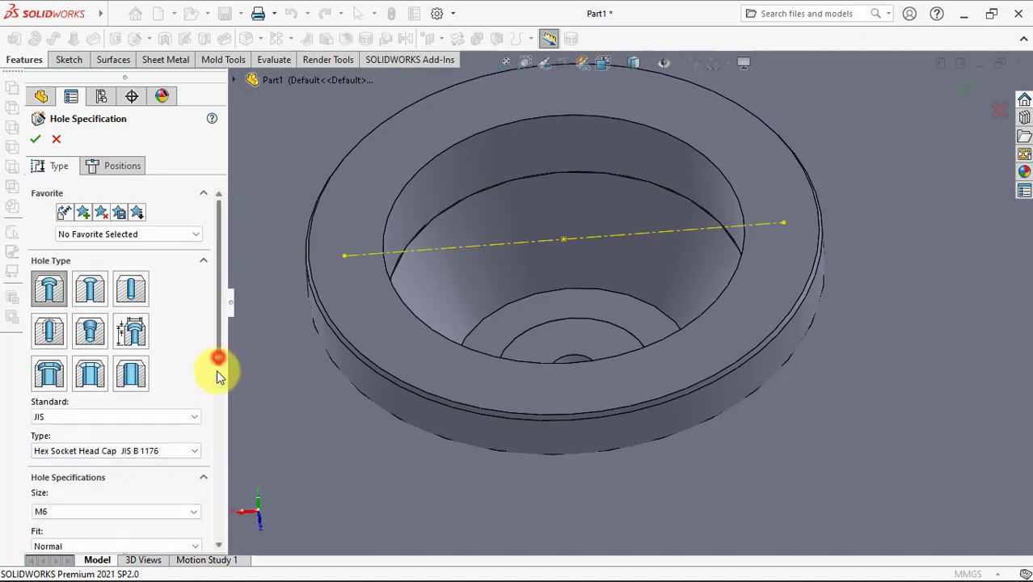
- Make the counterbore holes Through All, cutting only the Revolve1 body
drag(217, 369, 214, 461)
click(84, 385)
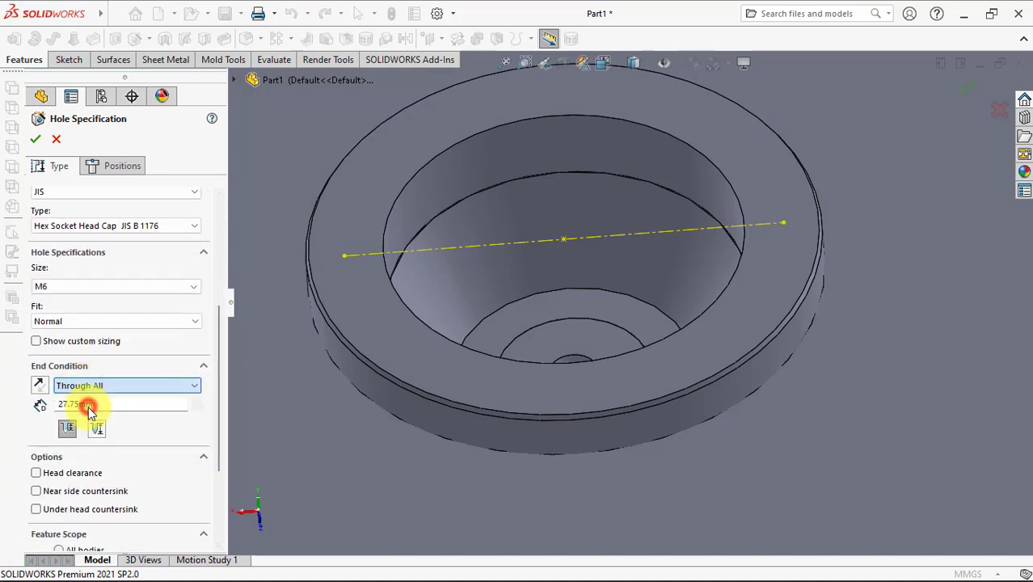
drag(218, 408, 216, 468)
click(59, 434)
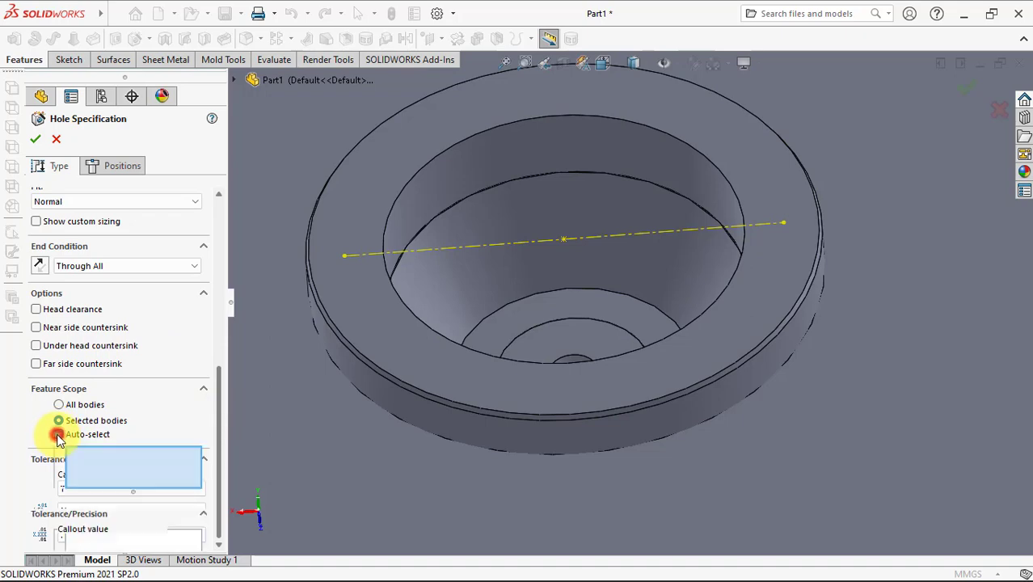
click(423, 361)
- Place the two counterbore holes on the ring's left and right rim and confirm
click(117, 166)
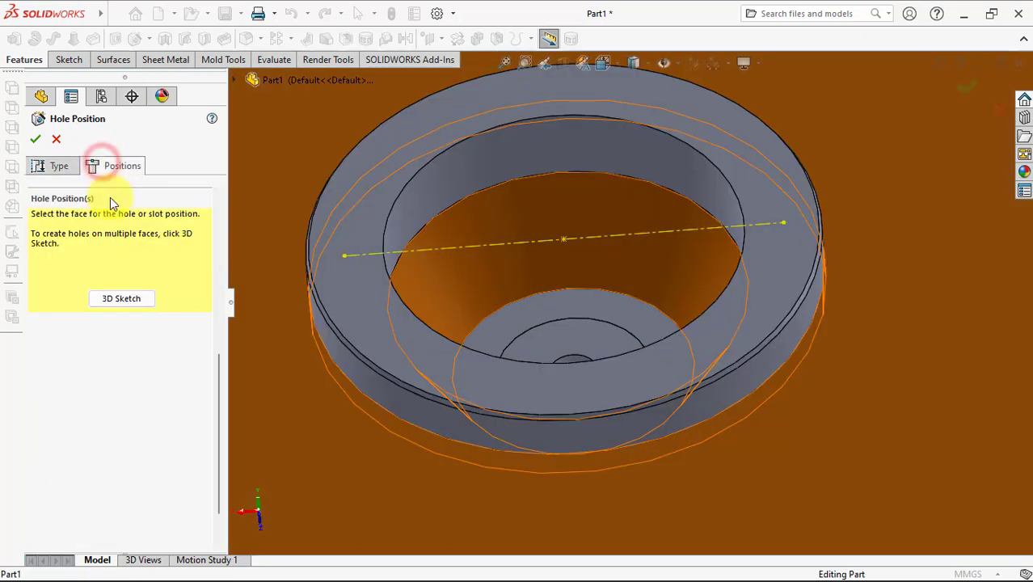
click(117, 300)
click(343, 256)
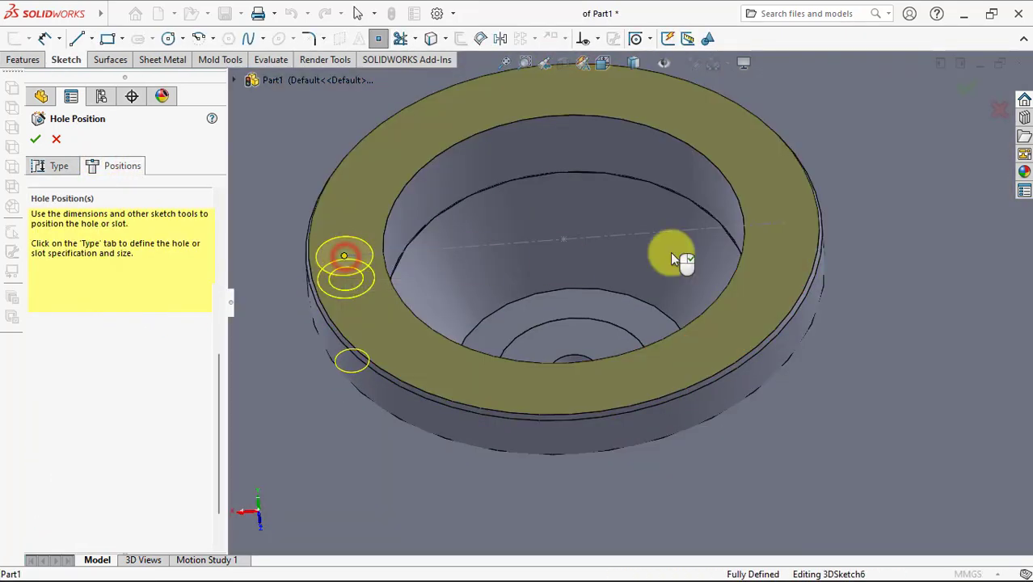
click(783, 223)
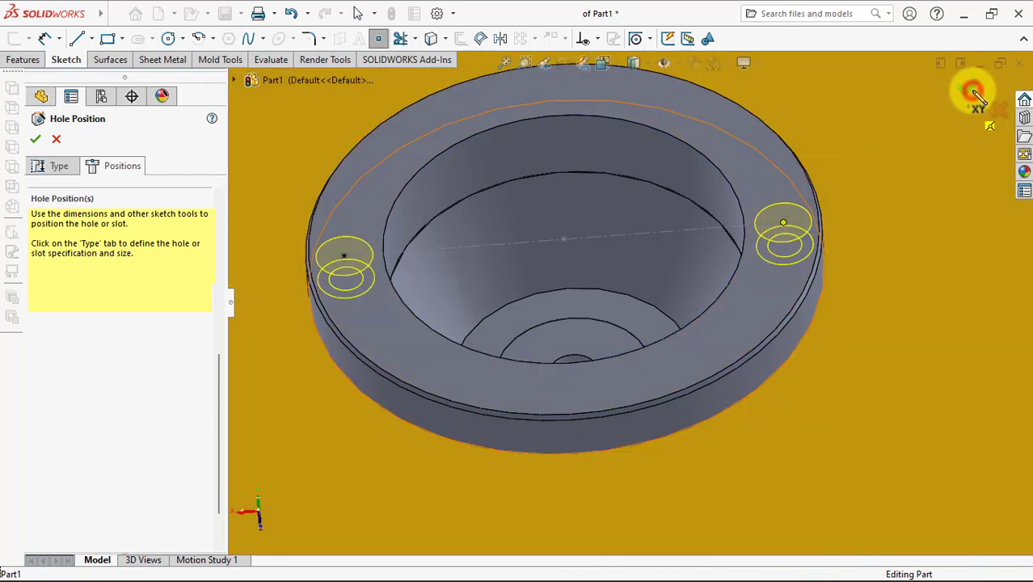
click(970, 89)
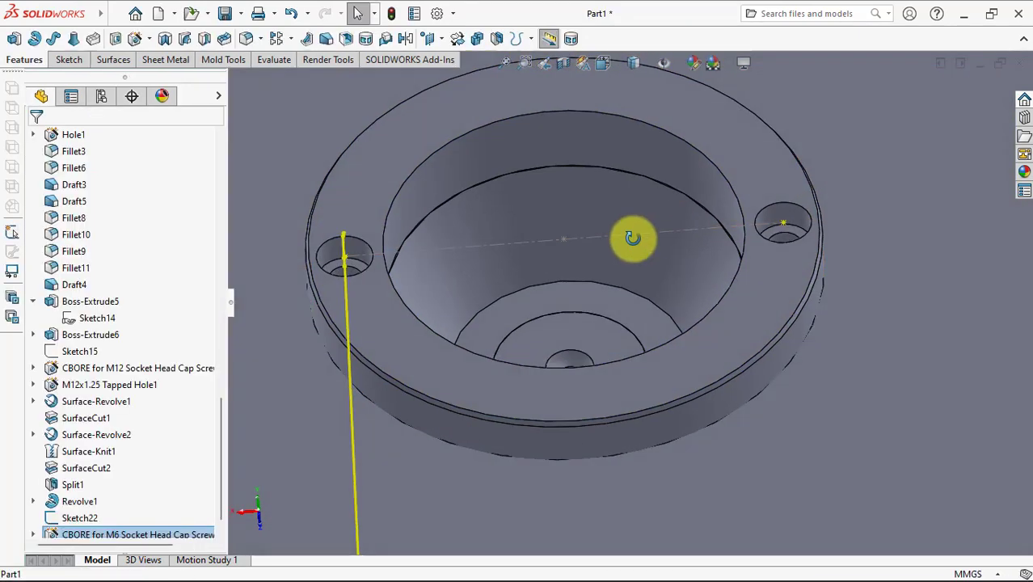
- Orbit to a top-down view of the ring and select the sketch line across it
middle_drag(630, 238, 638, 316)
scroll(642, 319, up, 3)
scroll(643, 319, up, 2)
middle_drag(969, 247, 649, 281)
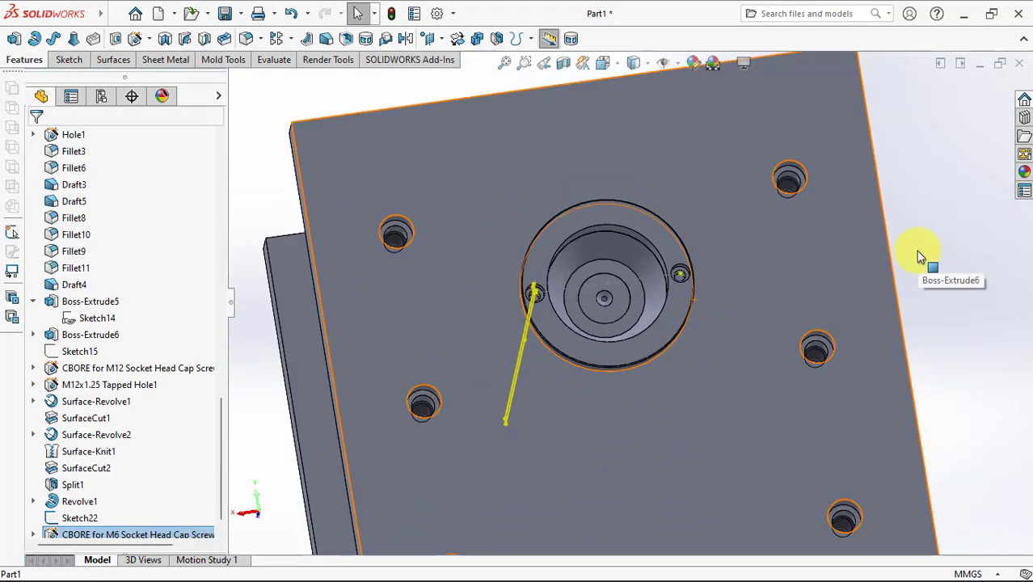
scroll(648, 283, down, 2)
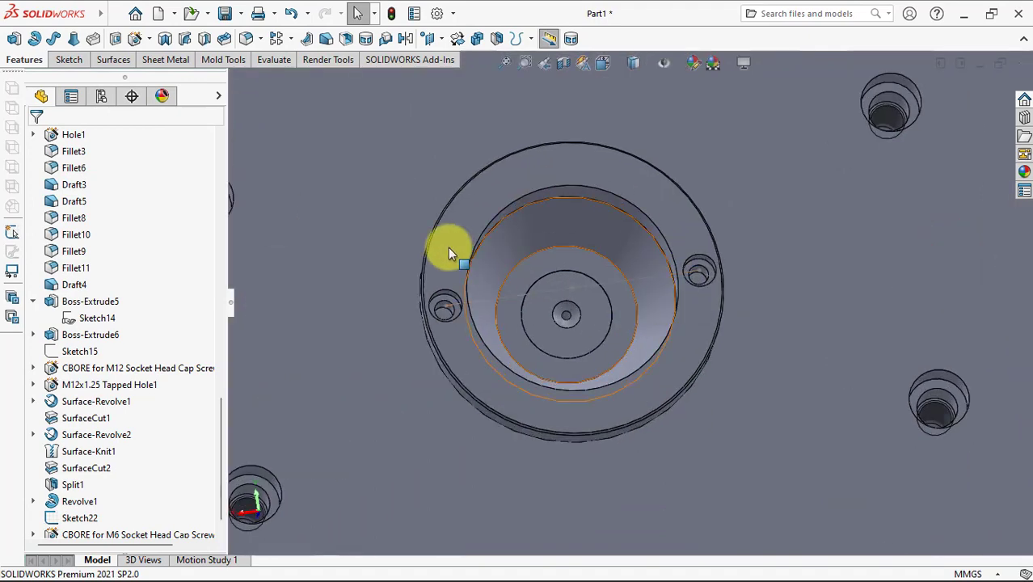
click(479, 291)
click(547, 260)
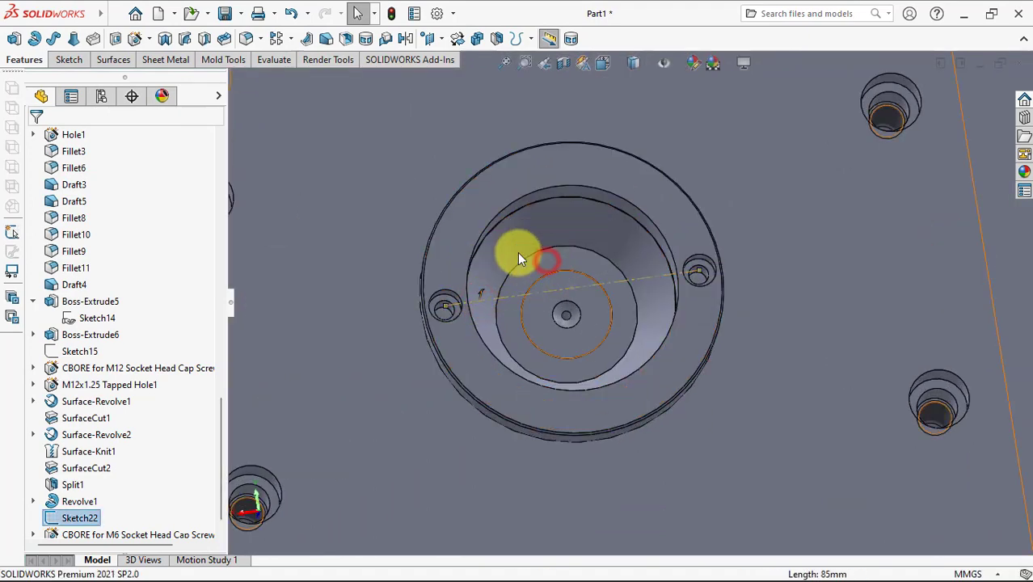
- Start an M6x1.0 bottoming tapped hole, blind 15 mm deep with a 12 mm thread
click(133, 38)
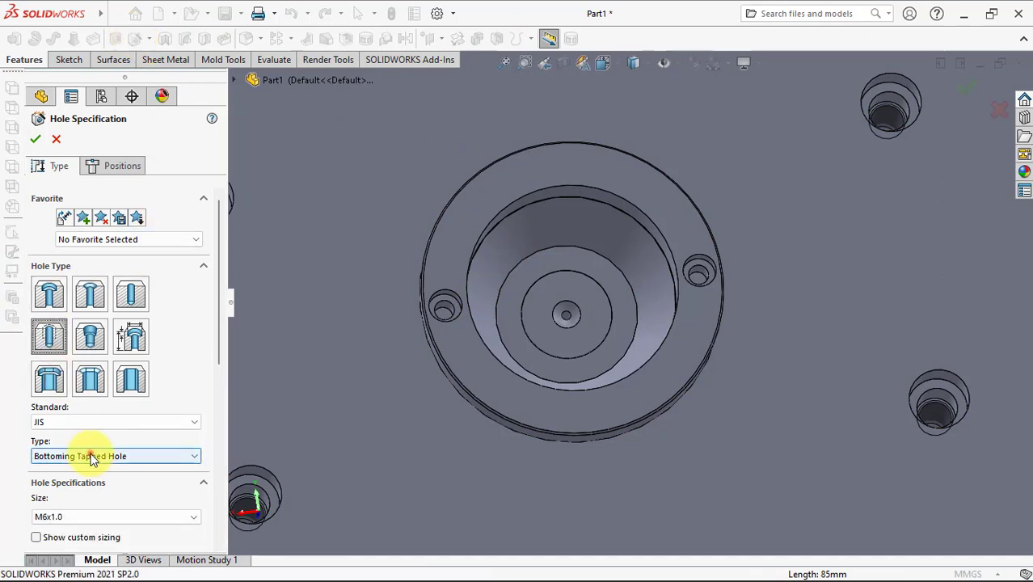
drag(219, 357, 182, 426)
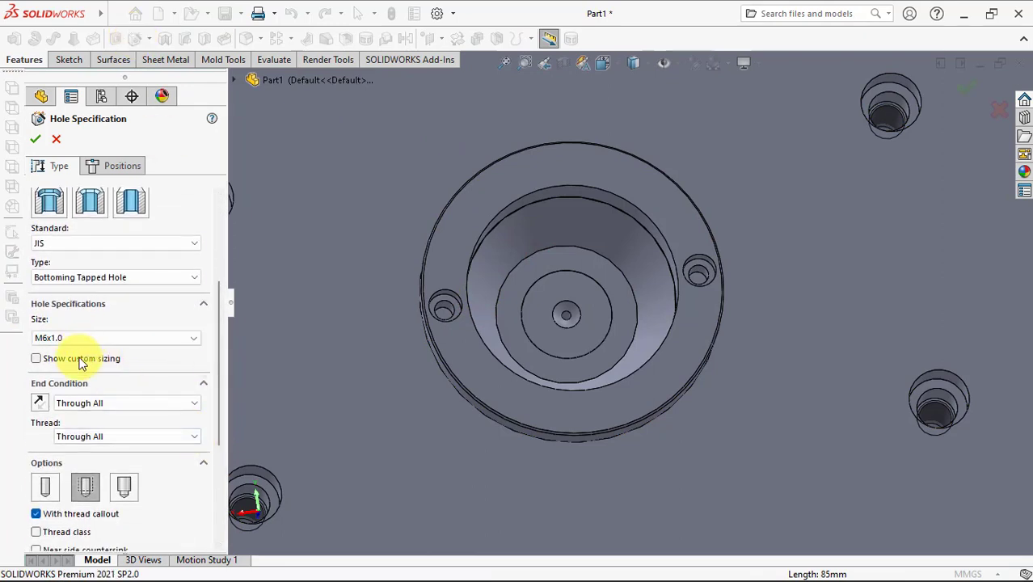
click(63, 403)
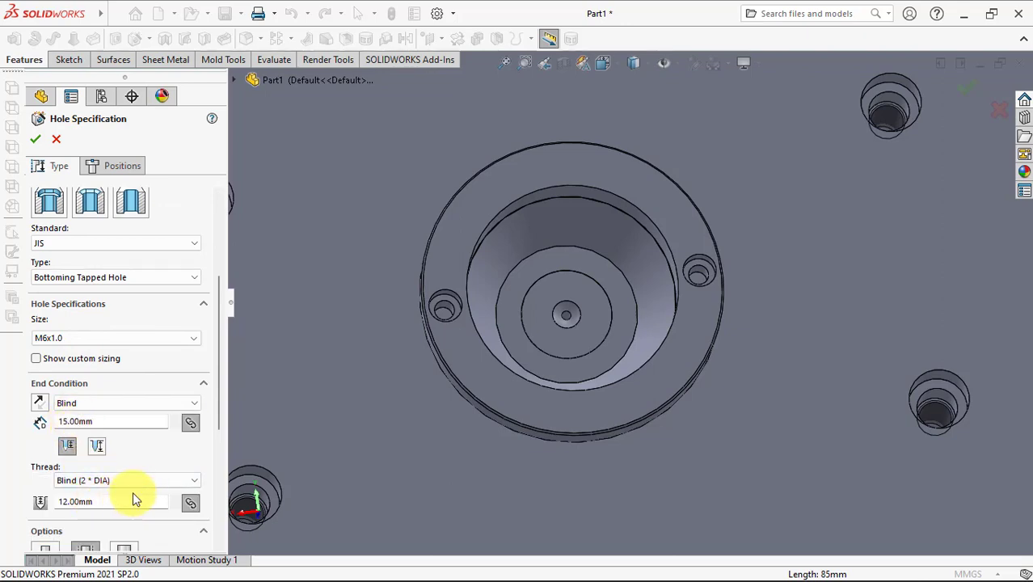
scroll(134, 498, down, 3)
- Place a tapped hole point at the right counterbore on the top plate
click(116, 178)
click(102, 294)
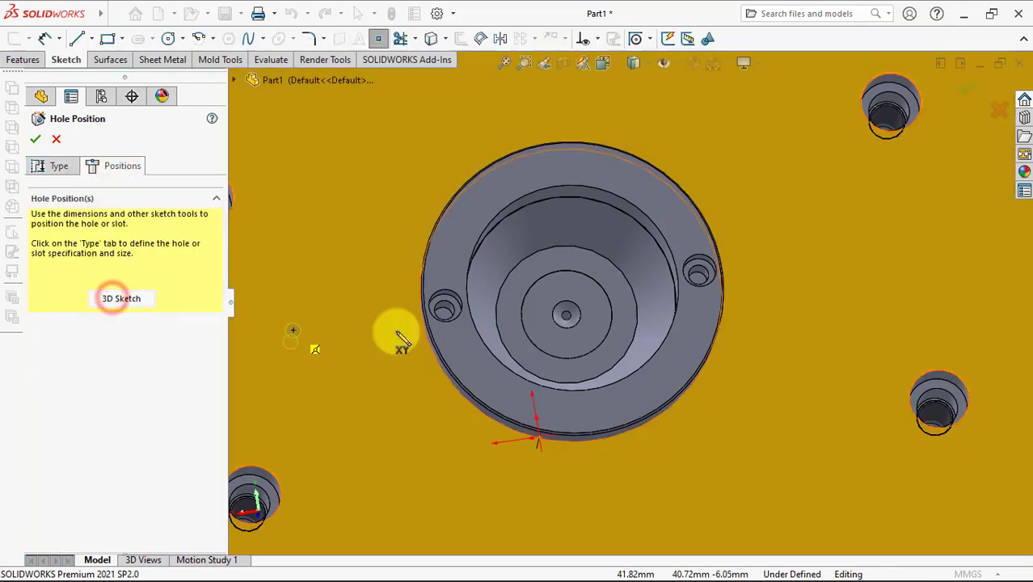
scroll(400, 329, down, 5)
scroll(566, 291, up, 5)
scroll(796, 281, down, 5)
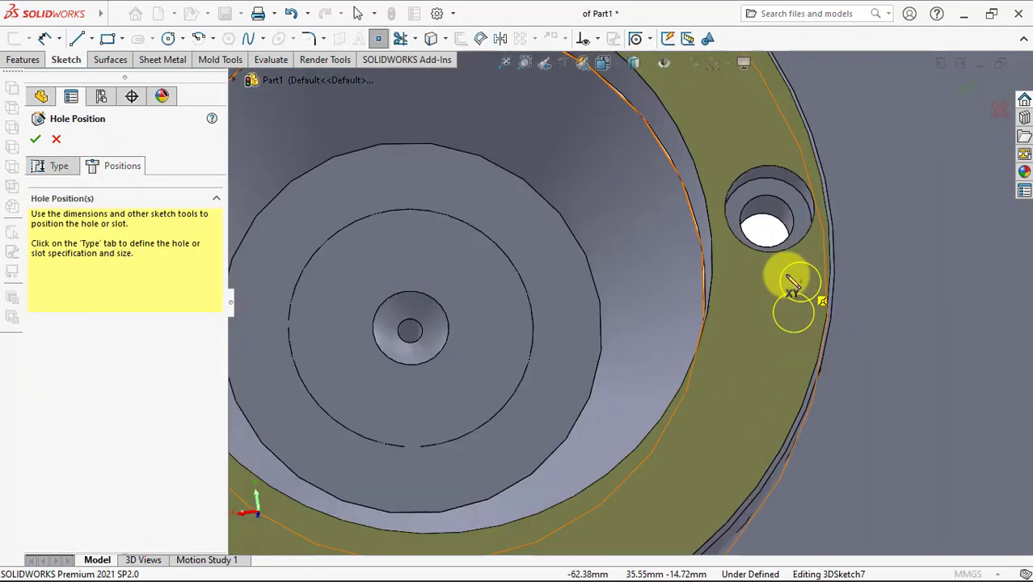
click(744, 221)
scroll(751, 227, up, 3)
- Make the right tapped hole point concentric with the right counterbore edge
click(593, 39)
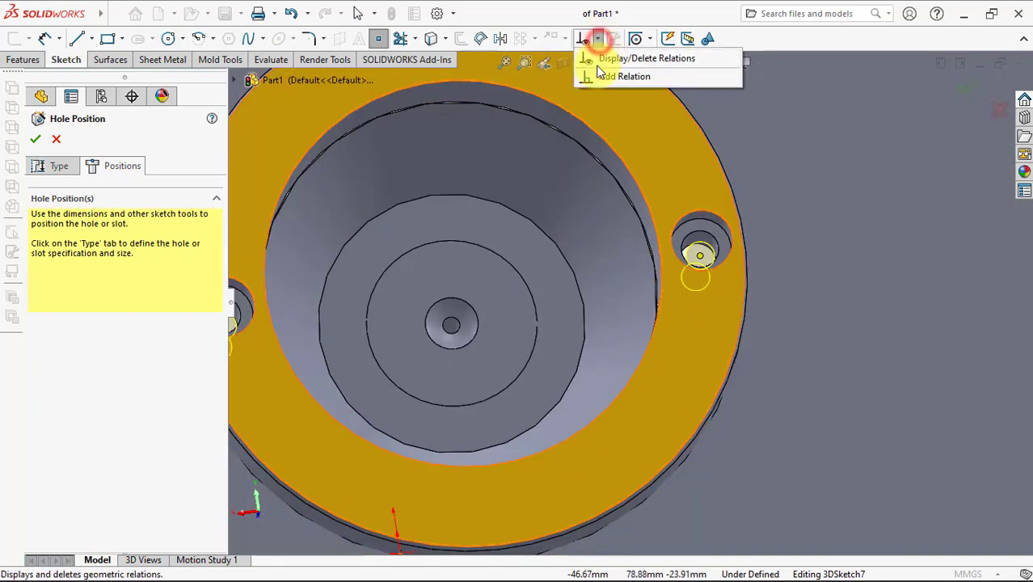
click(616, 76)
scroll(698, 235, down, 5)
click(698, 264)
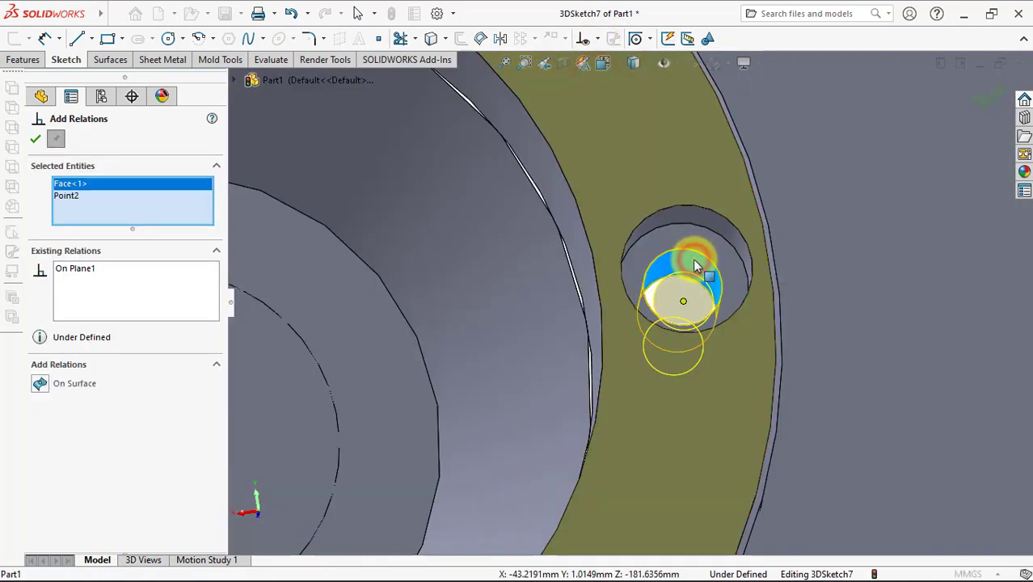
click(686, 268)
click(40, 383)
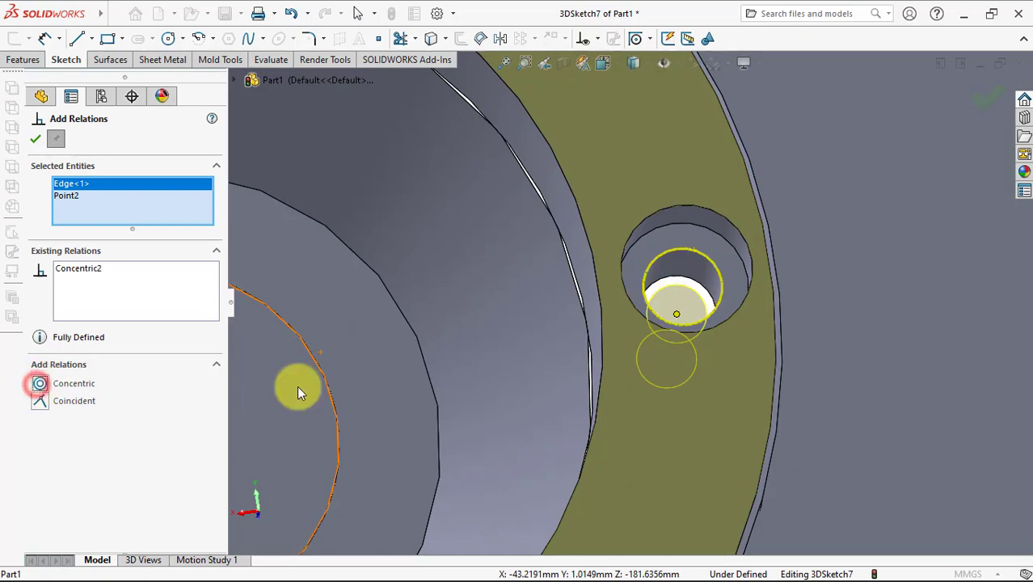
- Make the left tapped hole point concentric with the left counterbore edge
scroll(471, 377, up, 3)
scroll(471, 377, down, 3)
click(265, 342)
click(270, 301)
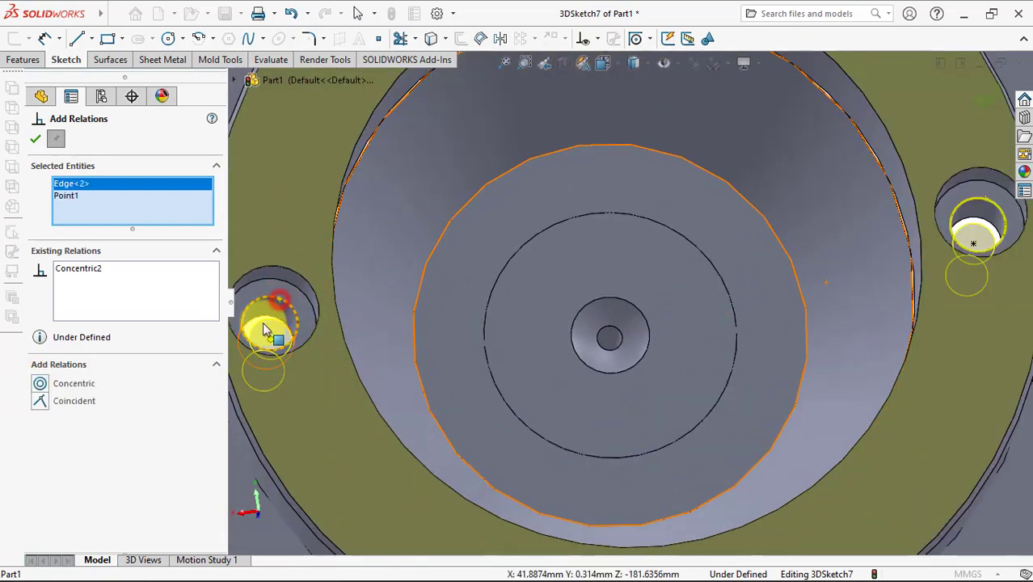
click(39, 383)
click(33, 141)
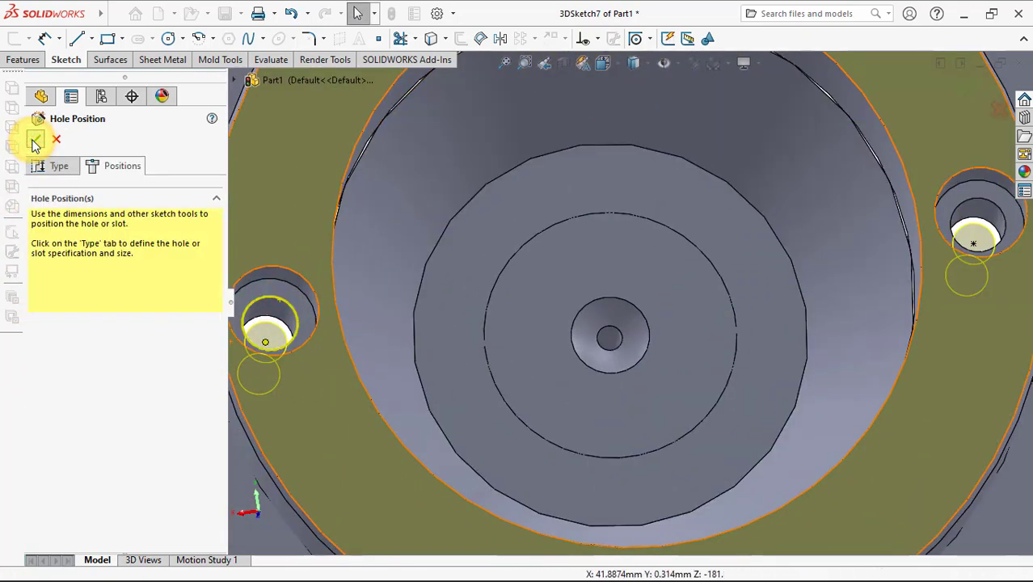
- Confirm the M6 tapped holes and orbit to view the whole plate
click(35, 144)
scroll(546, 330, up, 3)
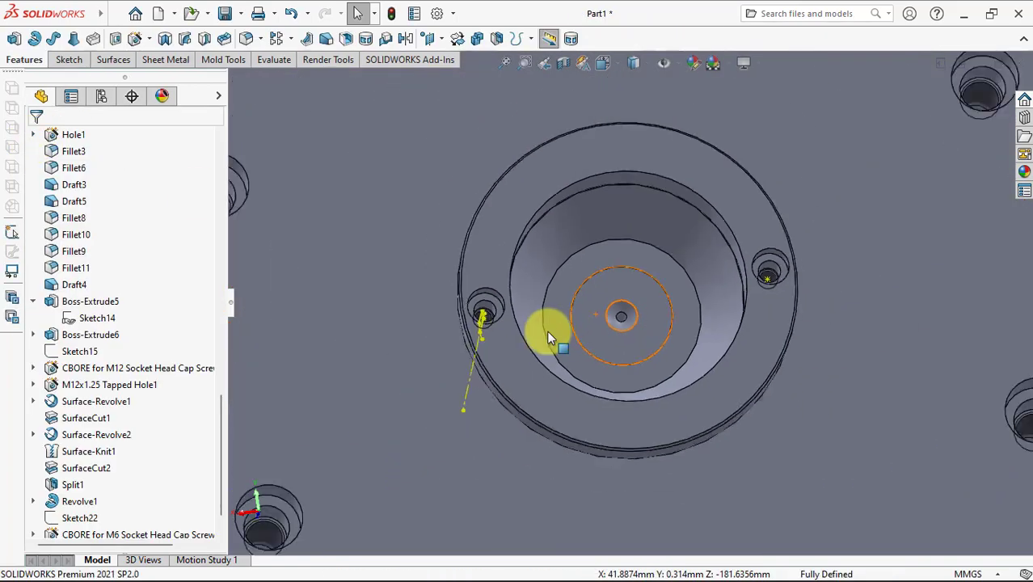
middle_drag(546, 330, 506, 326)
middle_drag(334, 339, 338, 327)
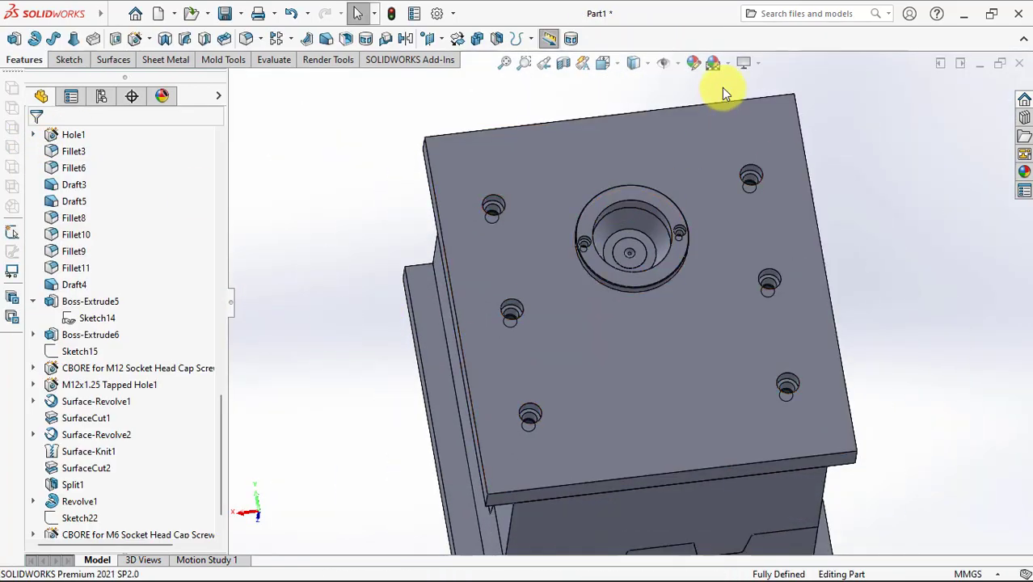
middle_drag(722, 88, 578, 70)
- Section the mold along the Top Plane and orbit toward the sprue cone and screws
click(564, 67)
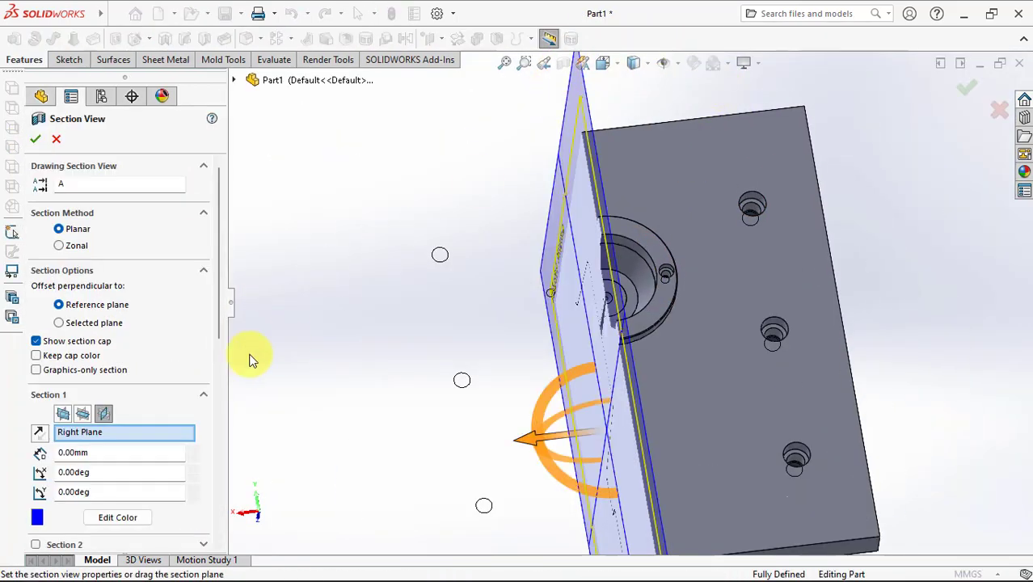
click(61, 413)
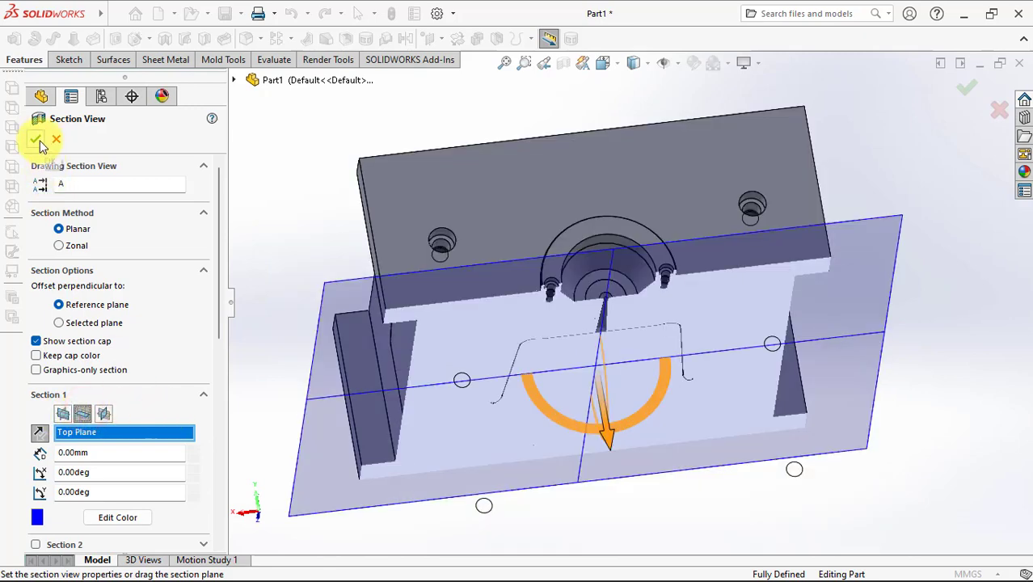
scroll(468, 277, down, 3)
scroll(605, 184, down, 3)
click(36, 141)
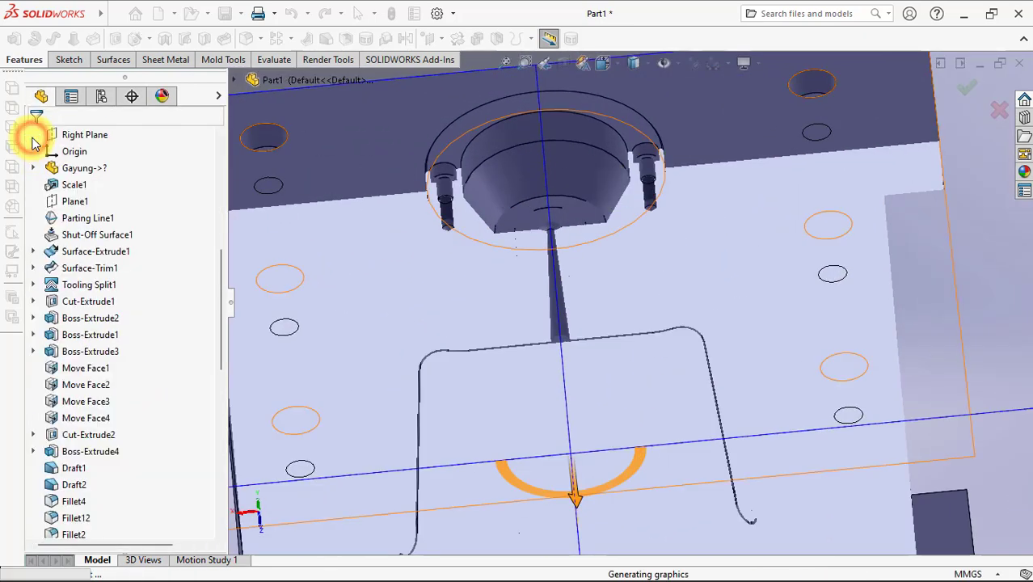
scroll(600, 202, down, 2)
mouse_move(600, 202)
middle_down()
mouse_move(588, 154)
mouse_move(595, 207)
middle_up()
scroll(595, 207, up, 5)
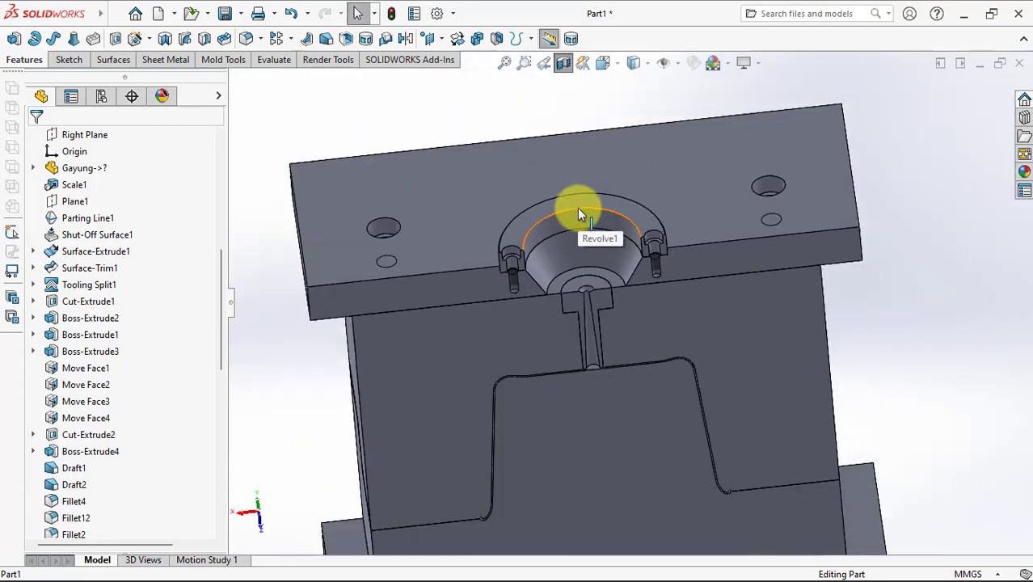